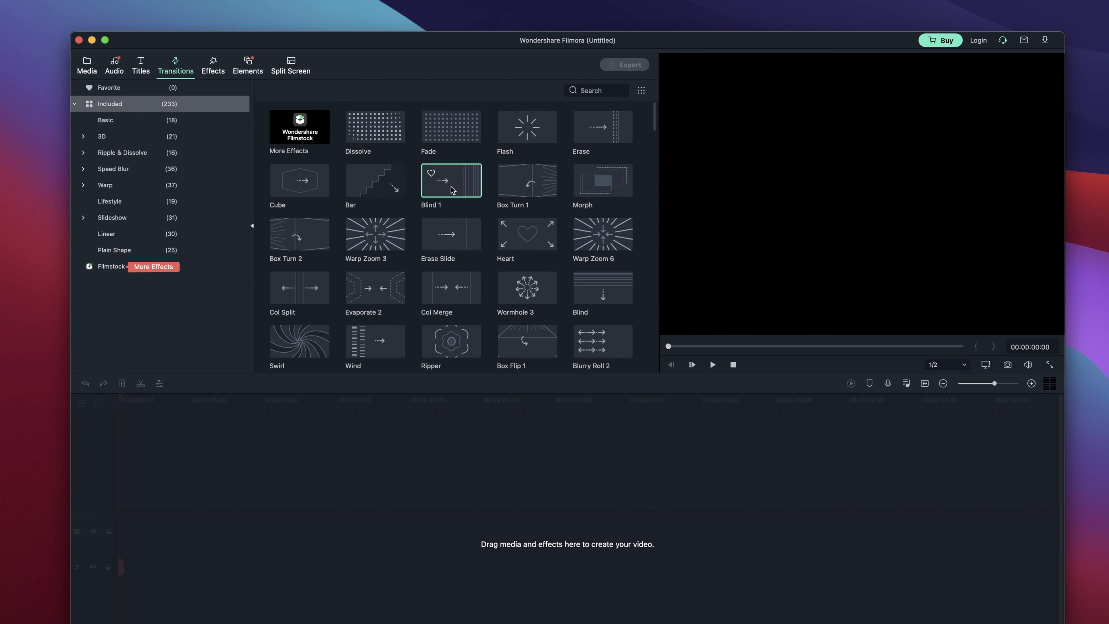
# Preview the Blind 1 transition and the Amaro filter from the included effects.
pyautogui.click(450, 186)
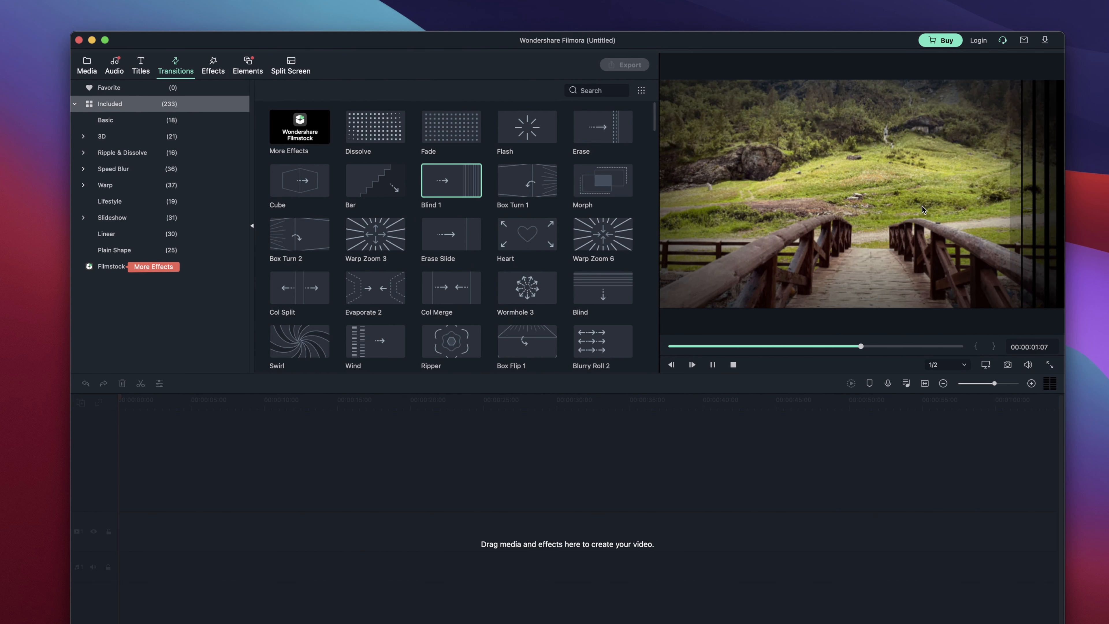
pyautogui.click(218, 72)
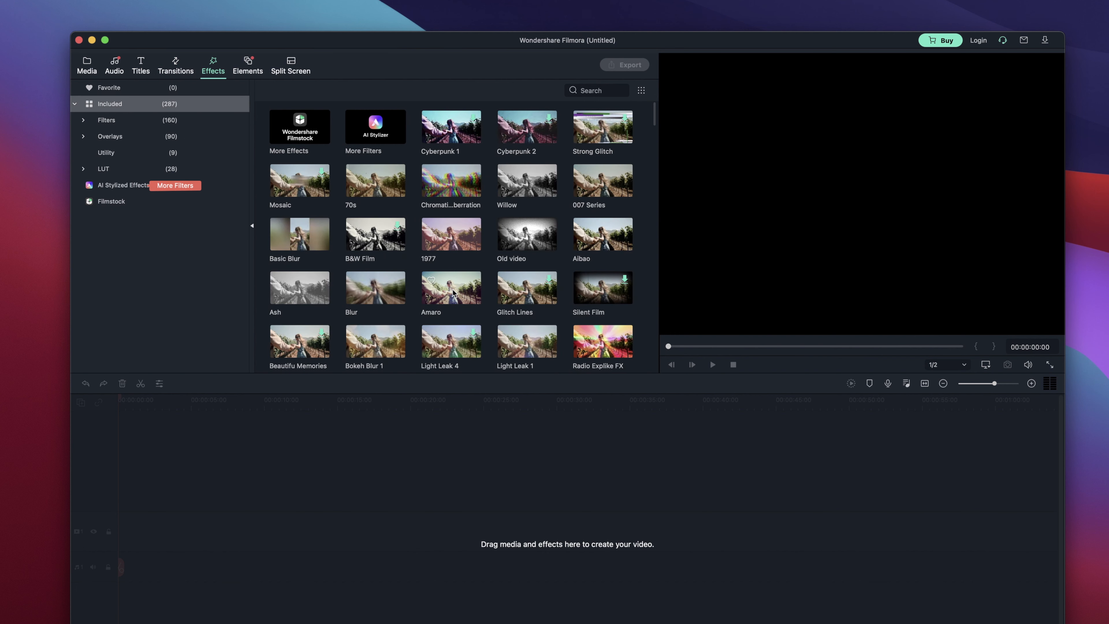
pyautogui.click(467, 276)
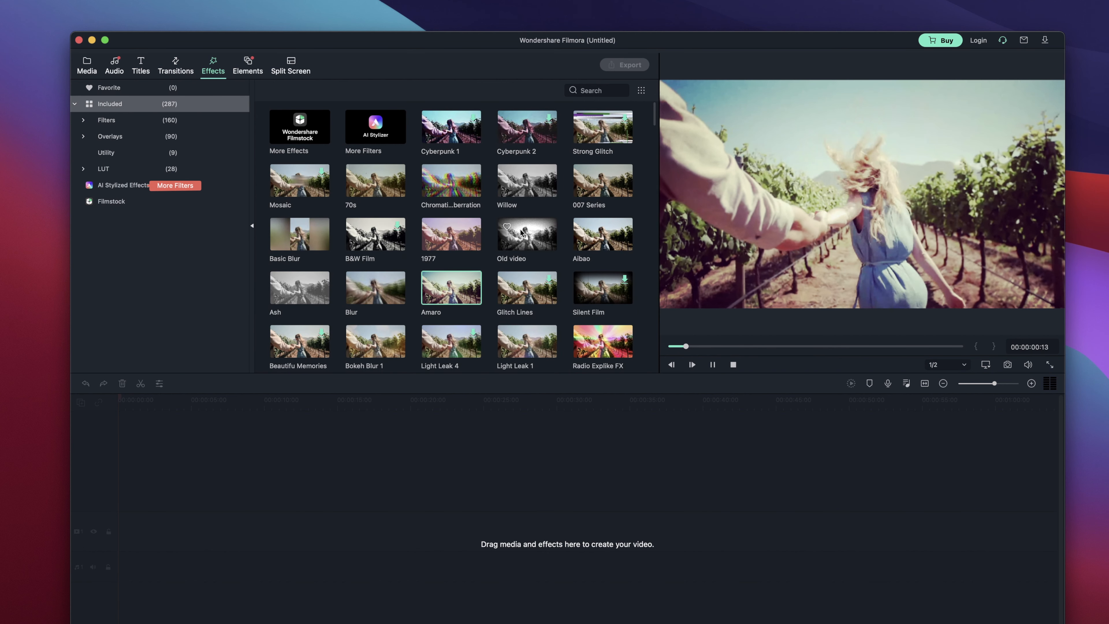
pyautogui.click(522, 233)
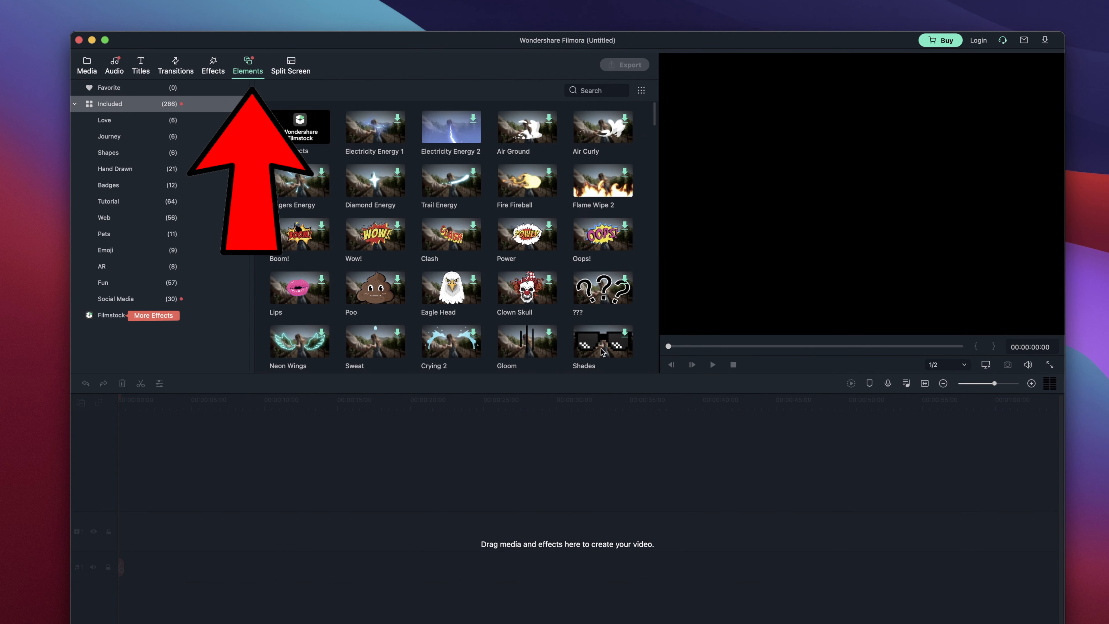
# Preview the Neon Wings element and the three-pane split-screen layout with panes 1 and 2 stacked beside pane 3.
pyautogui.click(510, 230)
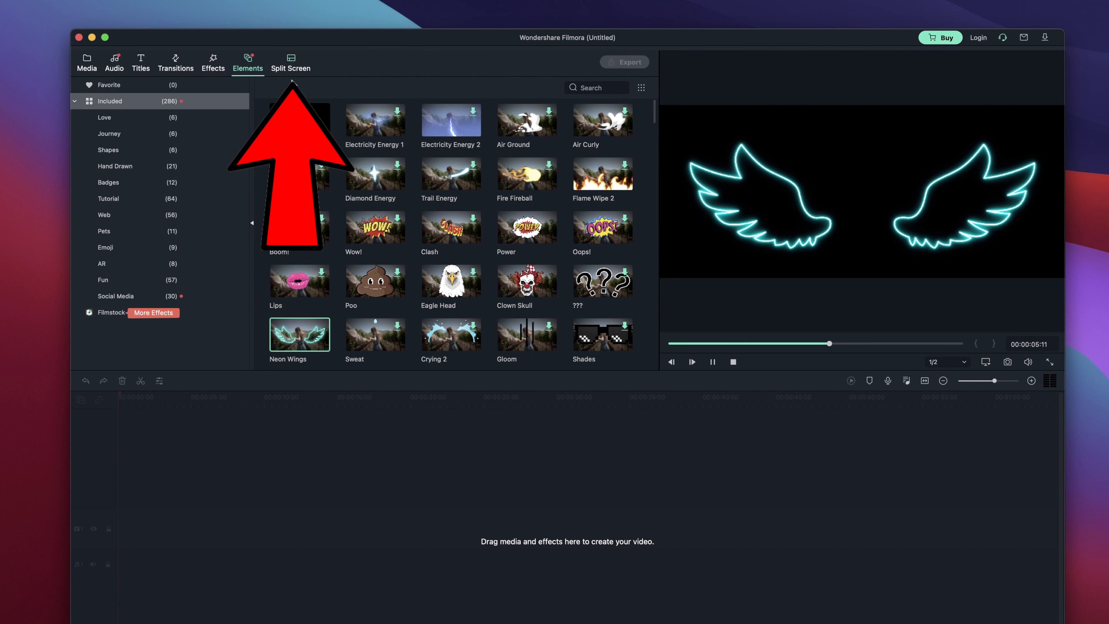
pyautogui.click(286, 61)
pyautogui.click(437, 179)
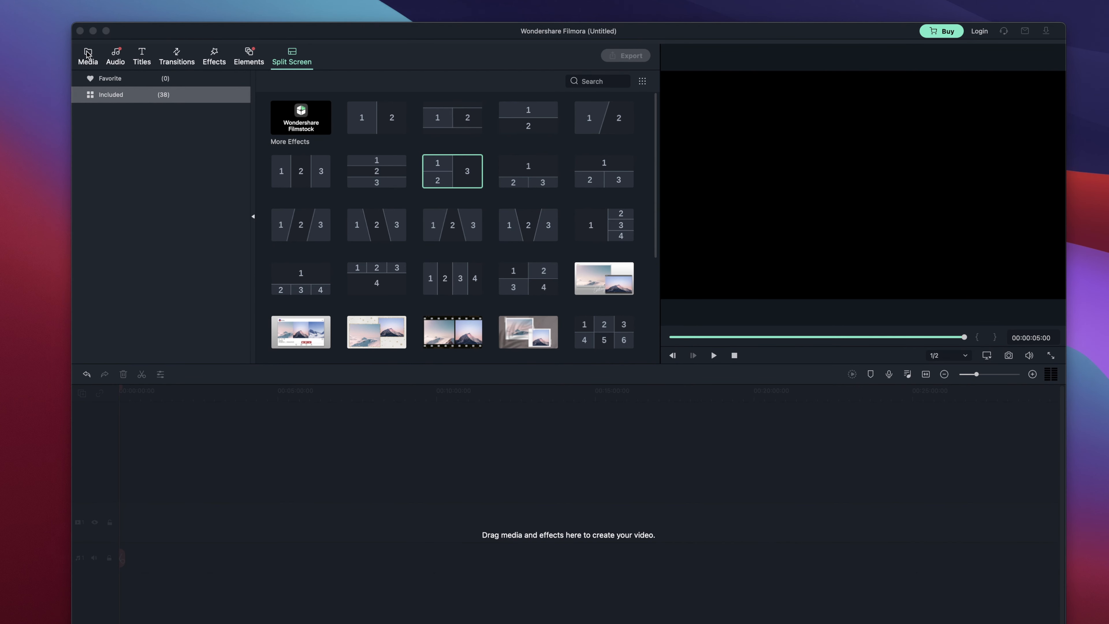
# Import all clips from the GoPro - A Roll folder into the project media and accept working with proxy copies.
pyautogui.click(88, 53)
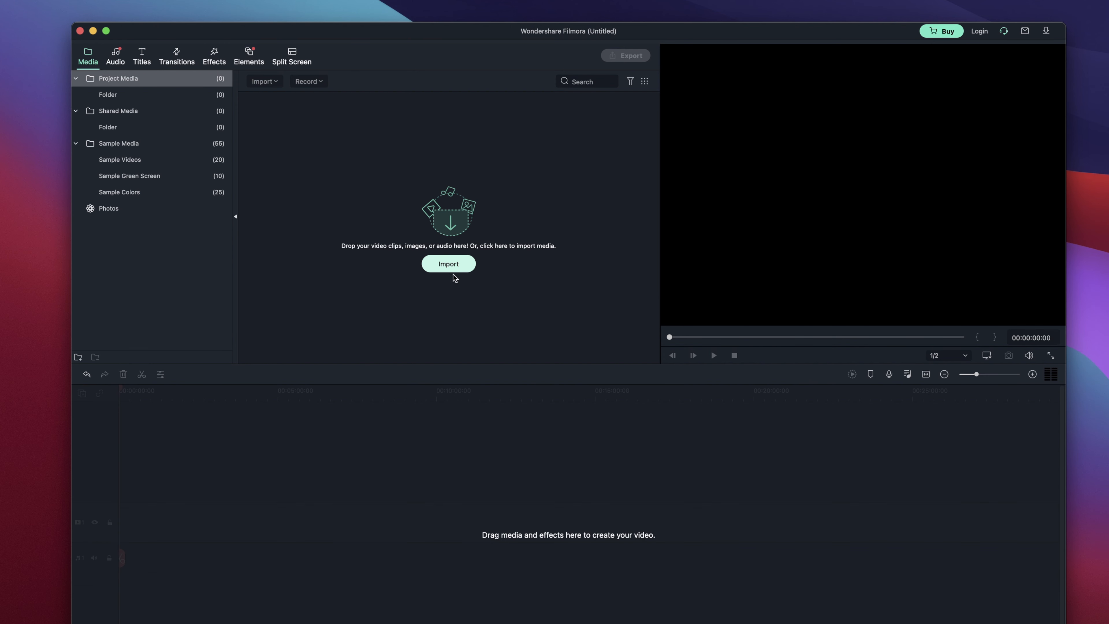
pyautogui.click(446, 266)
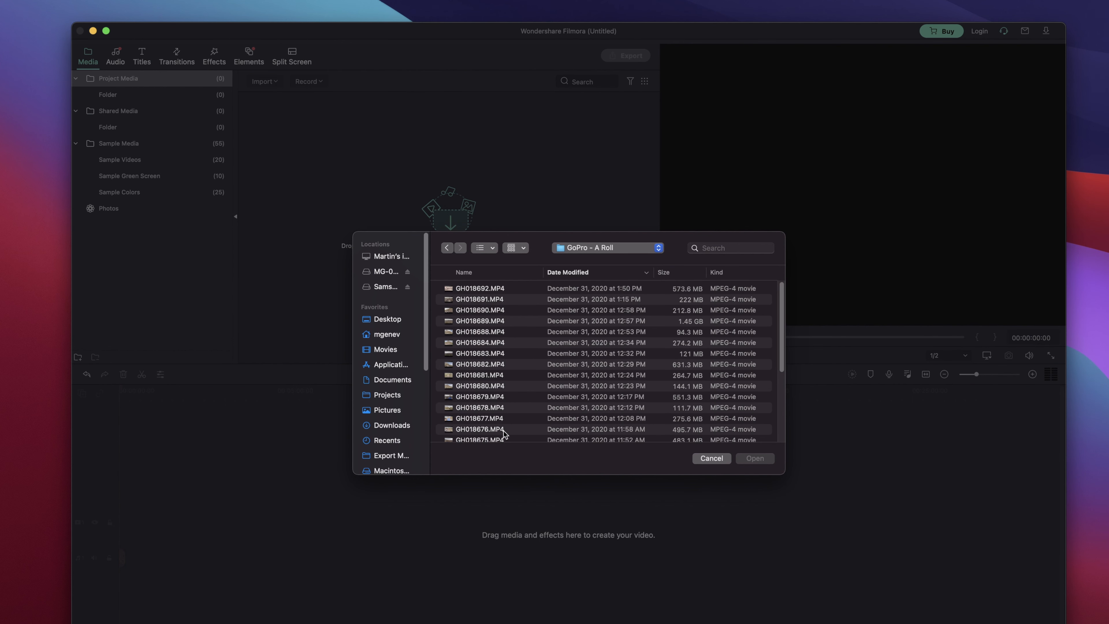
pyautogui.click(480, 364)
pyautogui.press('super+a')
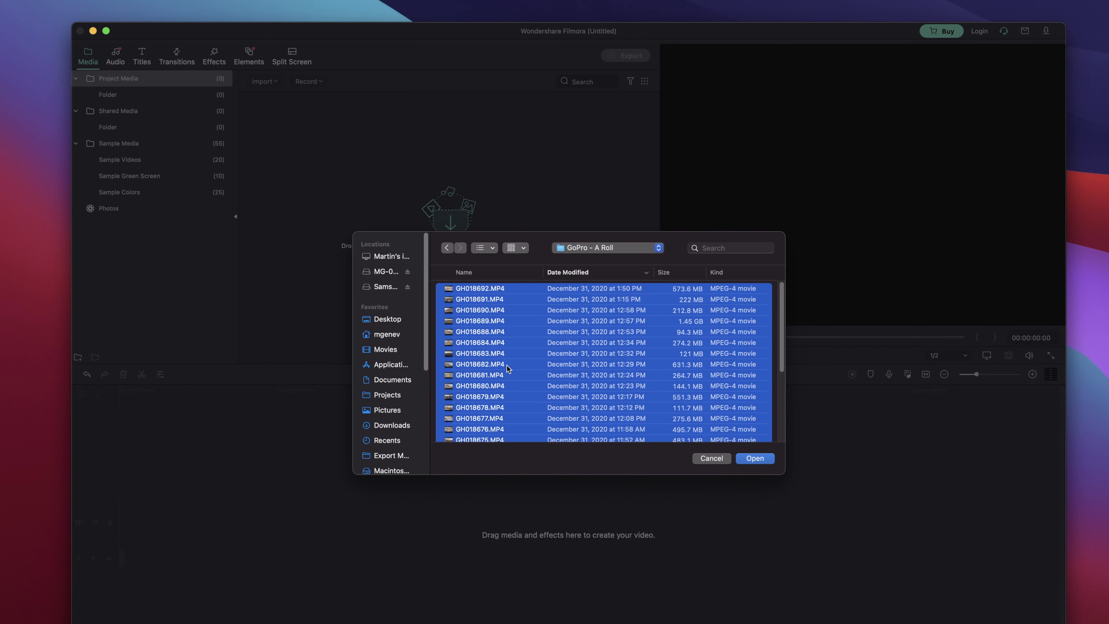
pyautogui.click(768, 459)
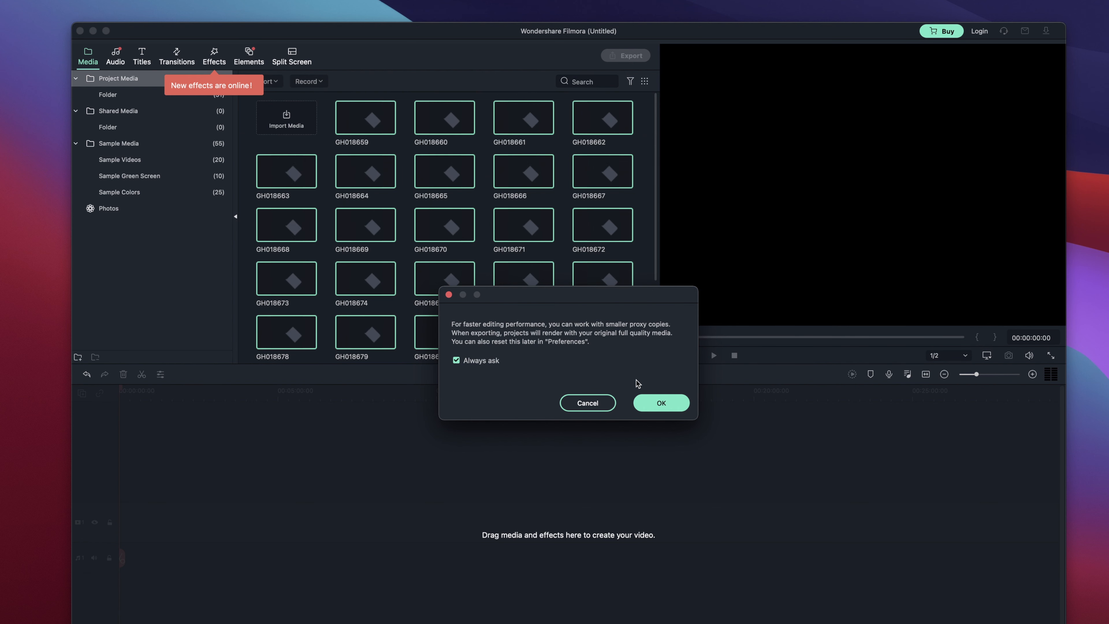
pyautogui.click(655, 406)
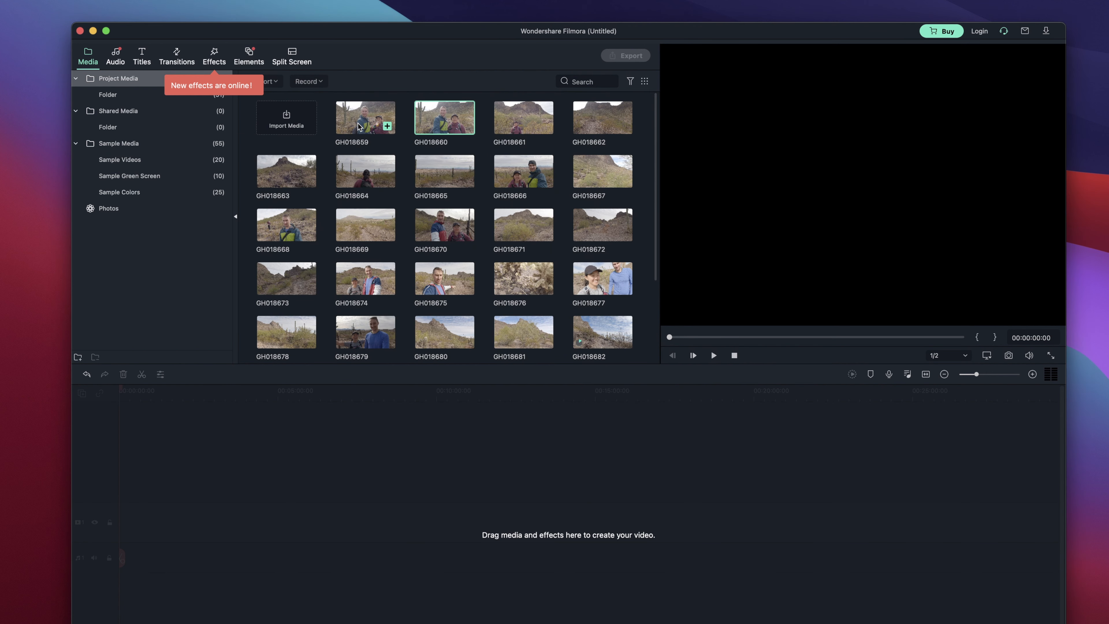
# Place clip GH018659 on video track 1 and match the project settings to the media at 3840x2160, 29.97 fps.
pyautogui.click(357, 122)
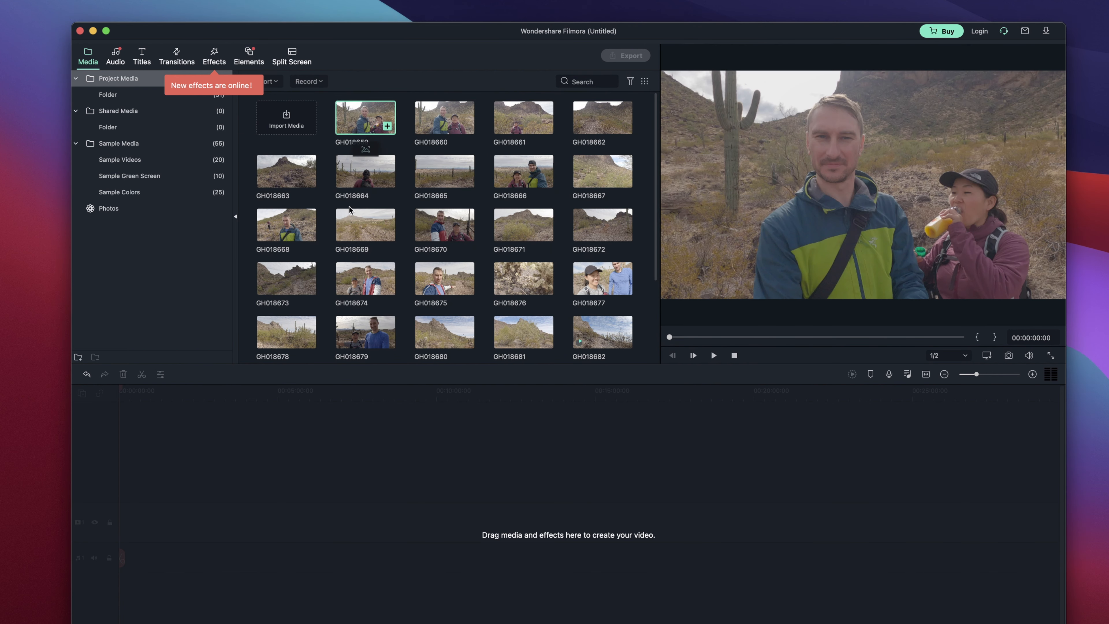
pyautogui.moveTo(347, 128); pyautogui.dragTo(128, 527)
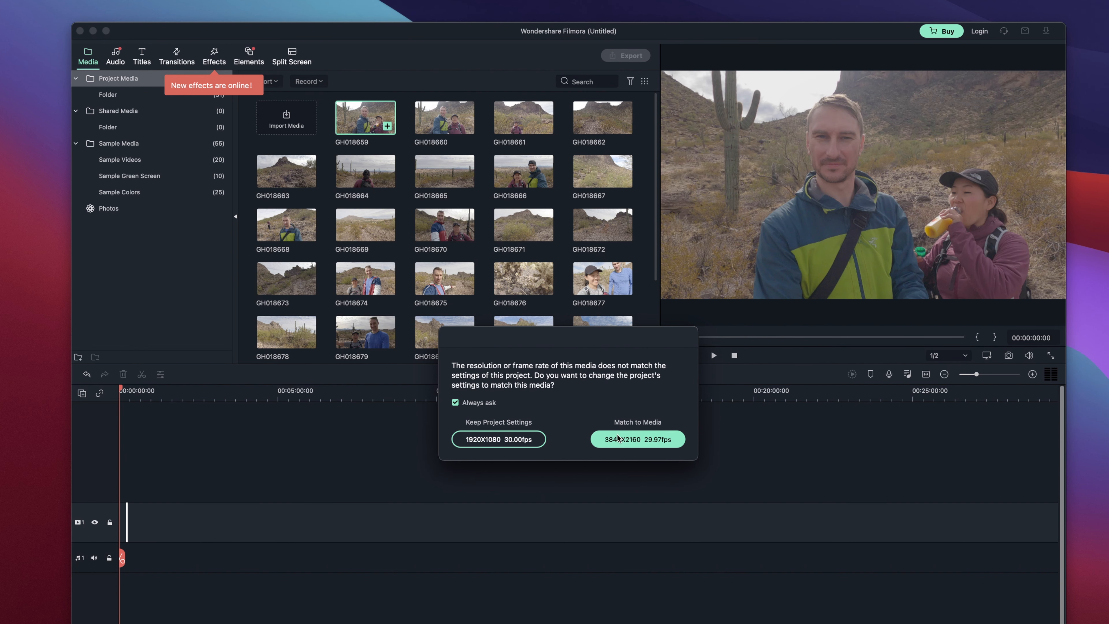
pyautogui.click(634, 441)
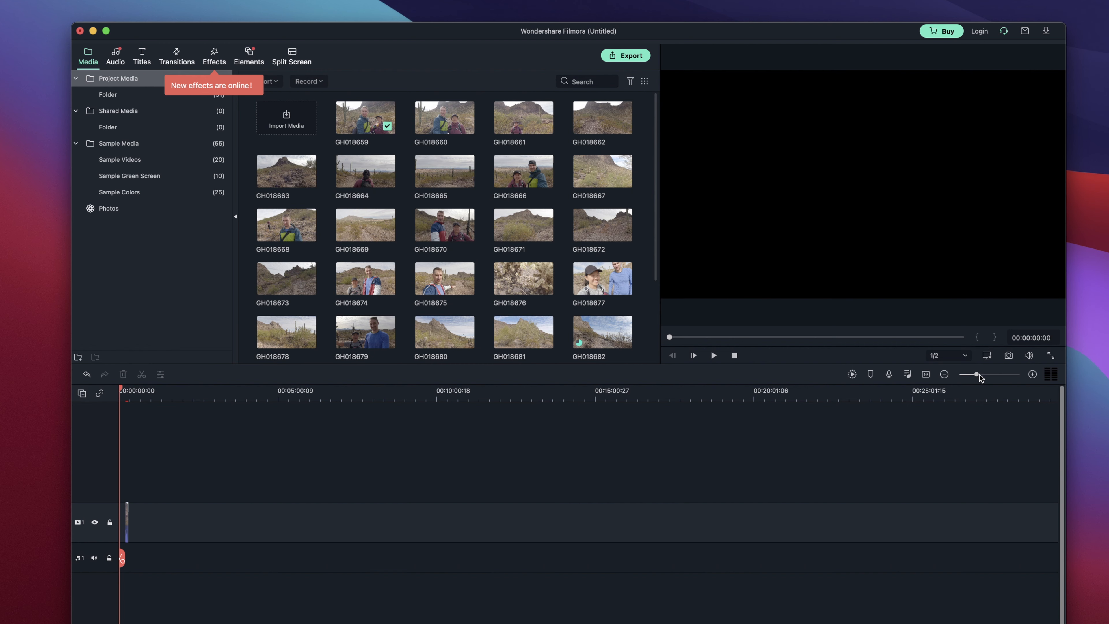
# Scrub through the GH018659 clip on the timeline to 00:00:15:01 and view the frame full screen.
pyautogui.moveTo(977, 374); pyautogui.dragTo(1005, 375)
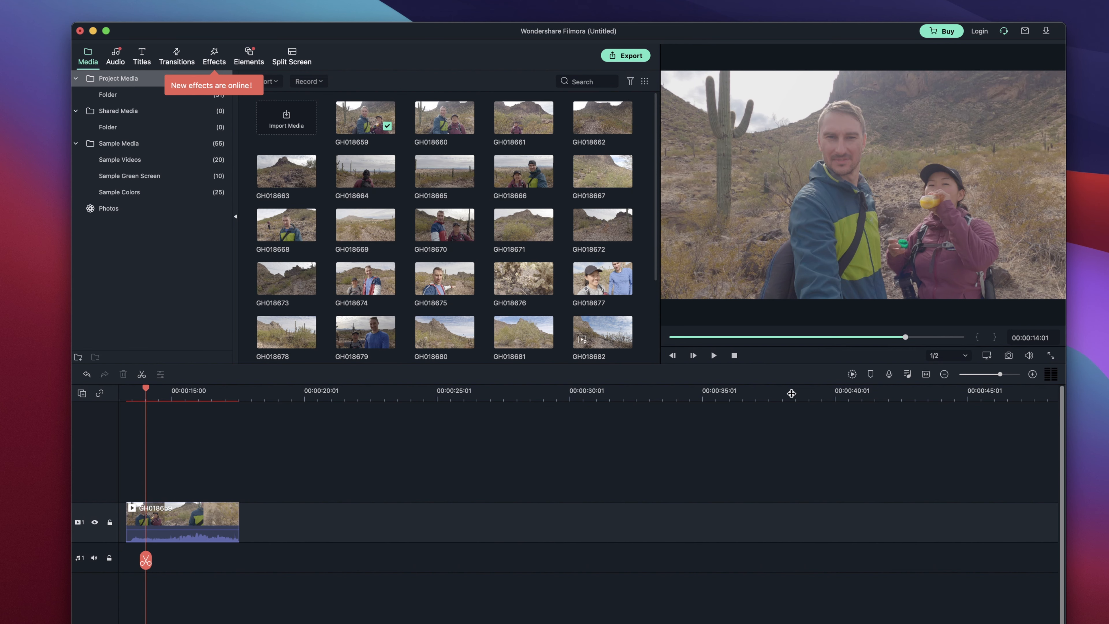
pyautogui.click(168, 390)
pyautogui.moveTo(170, 392); pyautogui.dragTo(238, 398)
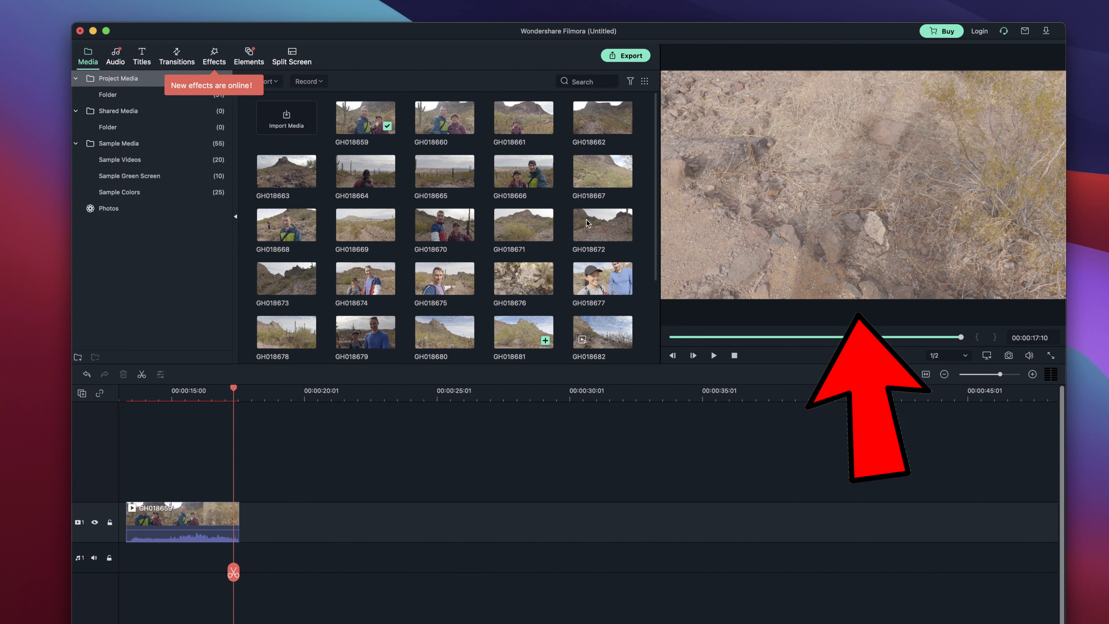
pyautogui.moveTo(233, 391); pyautogui.dragTo(185, 388)
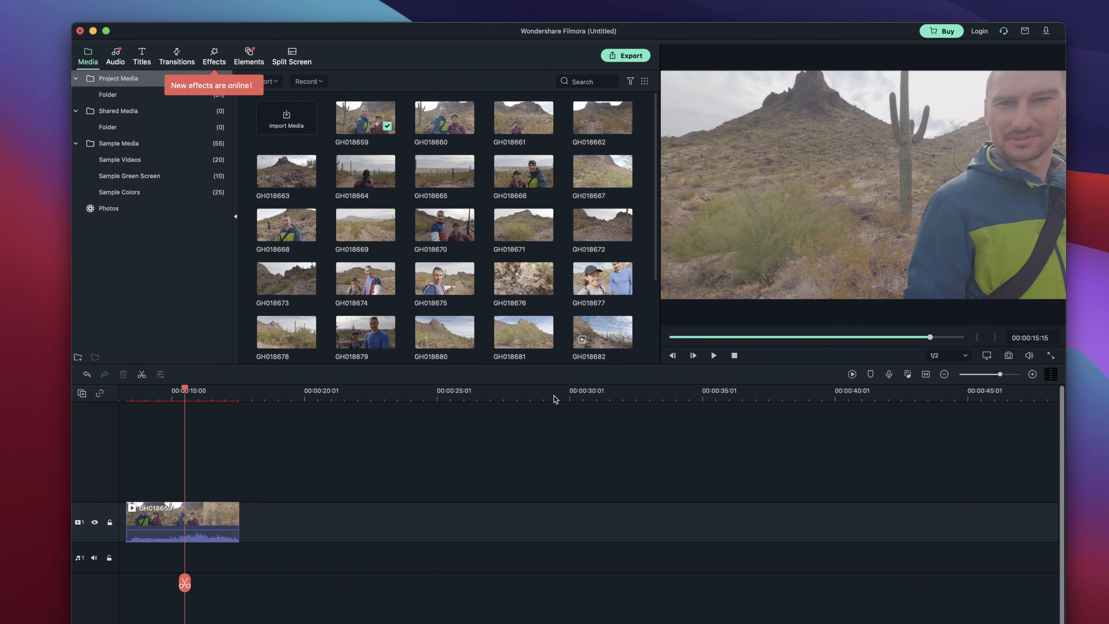
pyautogui.click(172, 388)
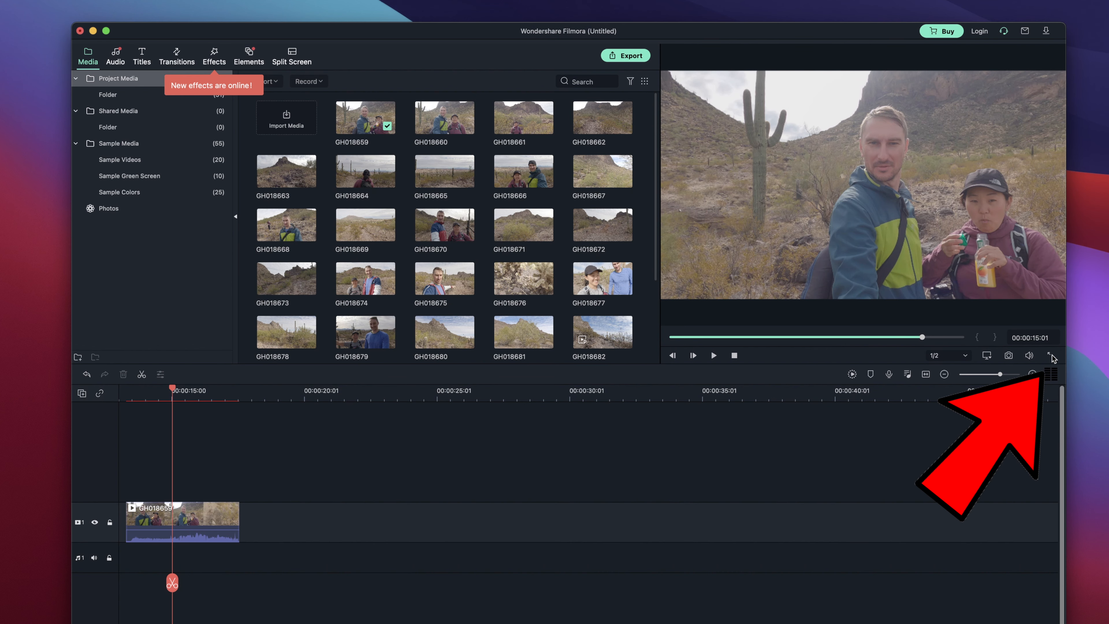
pyautogui.click(1052, 356)
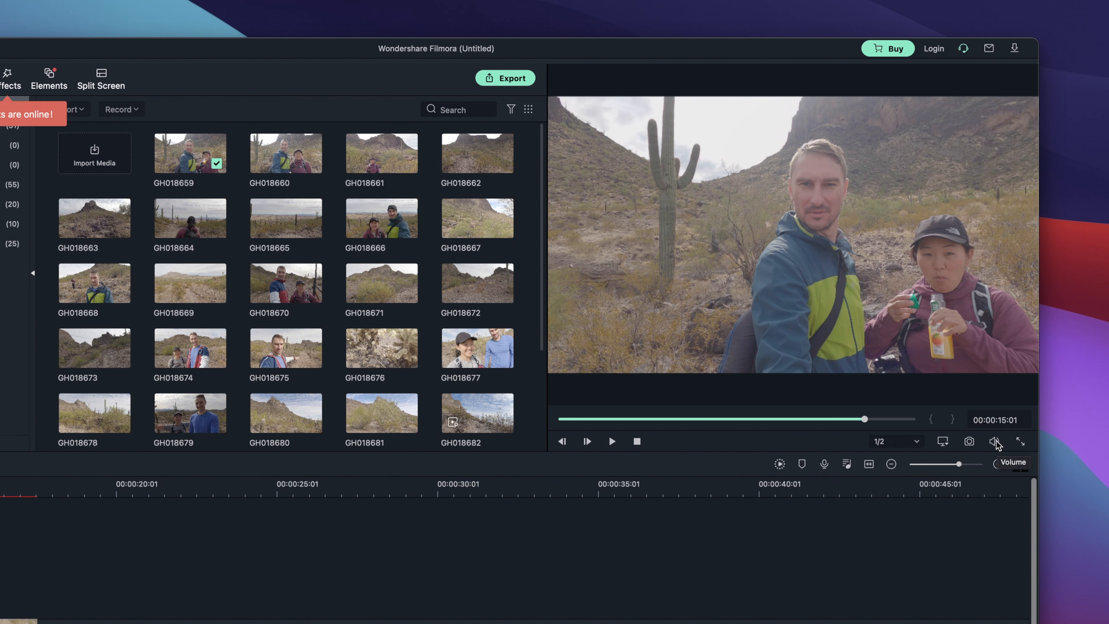
# Lower the preview playback volume and take a snapshot of the frame at 00:00:15:01.
pyautogui.click(997, 442)
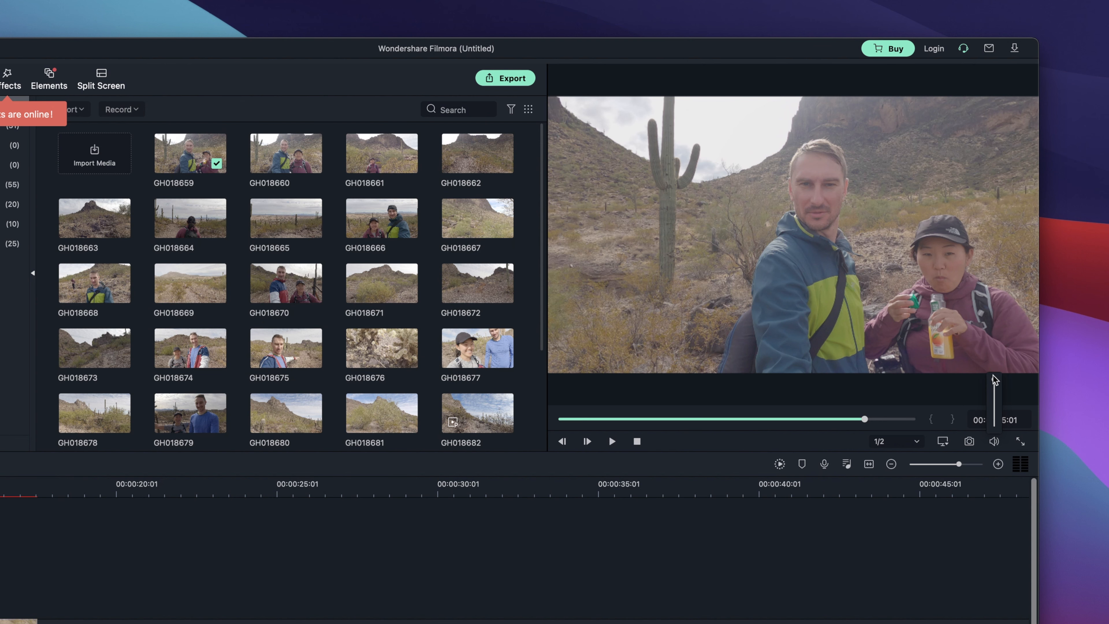
pyautogui.moveTo(995, 380); pyautogui.dragTo(995, 400)
pyautogui.click(969, 441)
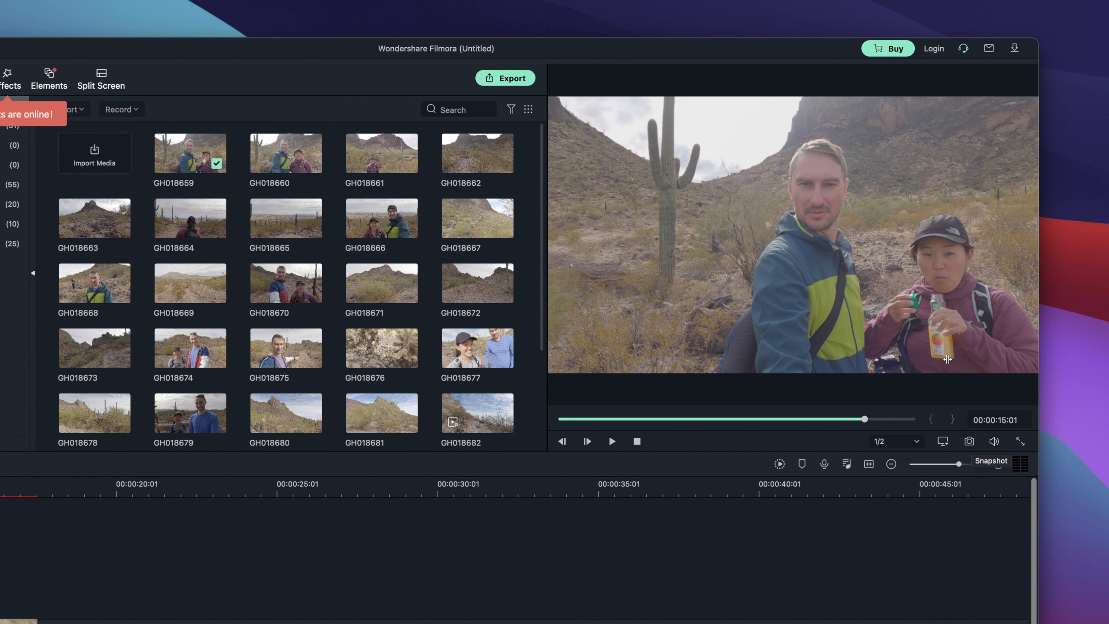
# Set the project frame rate to 24 fps and the preview playback quality to Full.
pyautogui.click(943, 441)
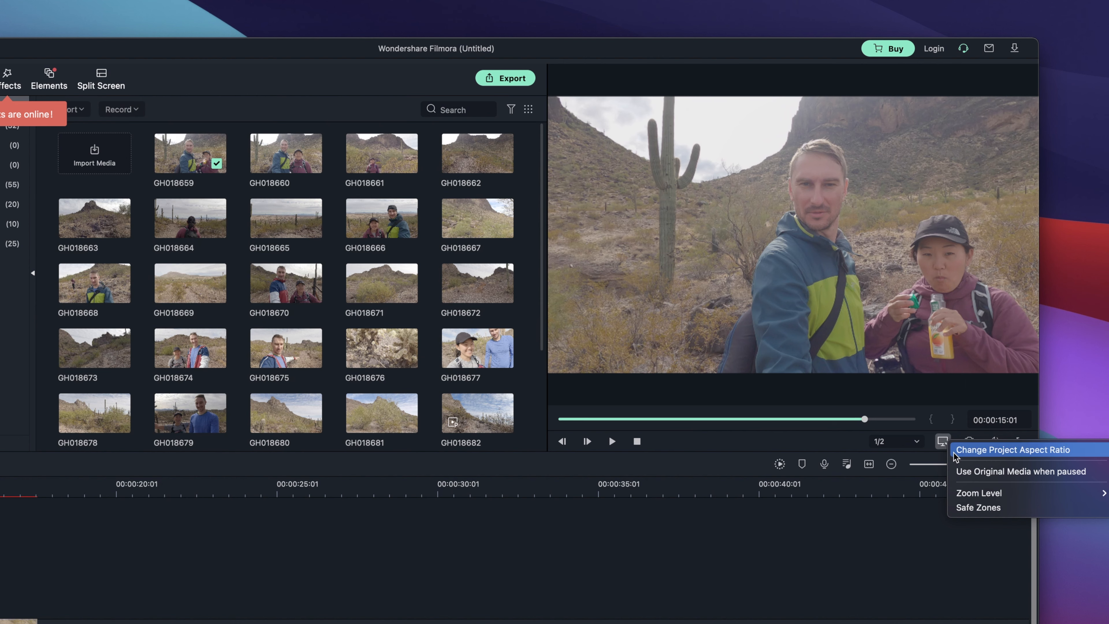
pyautogui.click(969, 451)
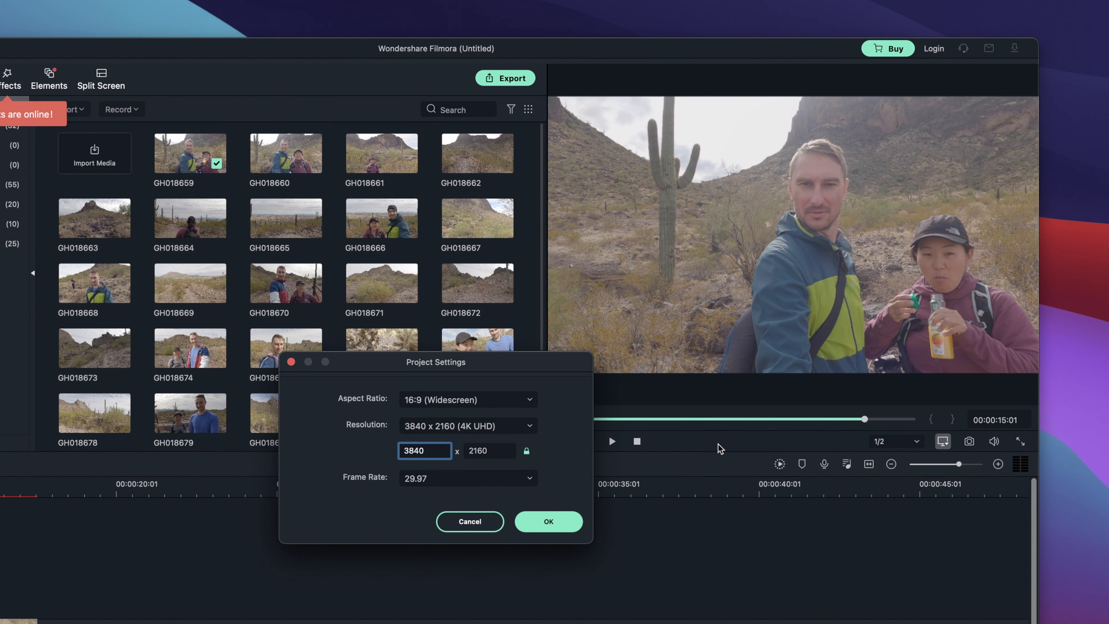
pyautogui.click(481, 429)
pyautogui.click(568, 437)
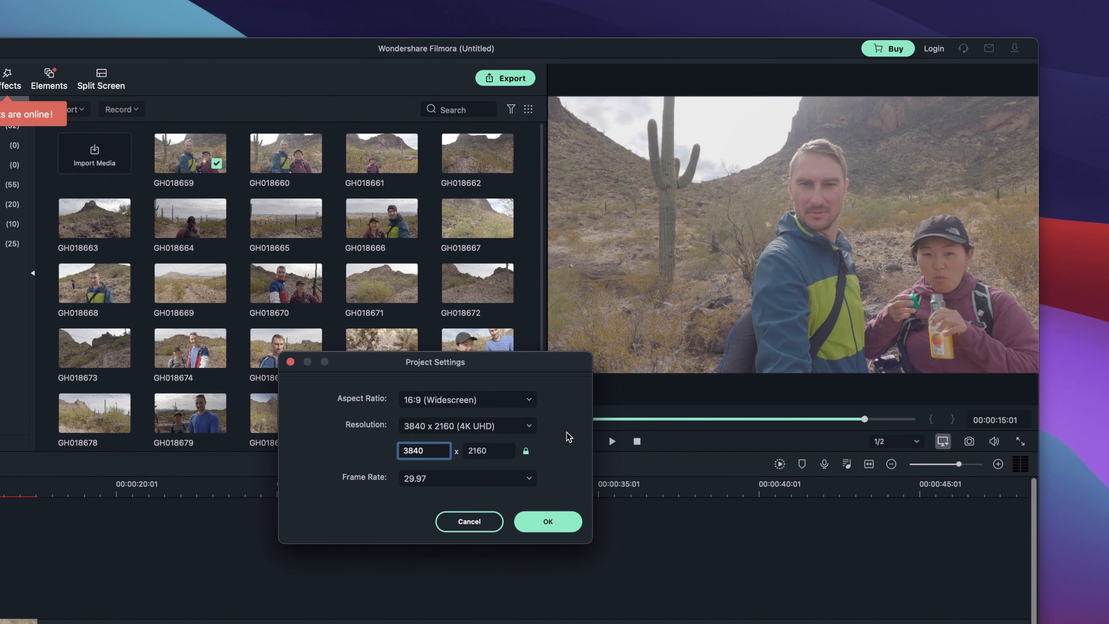
pyautogui.click(480, 480)
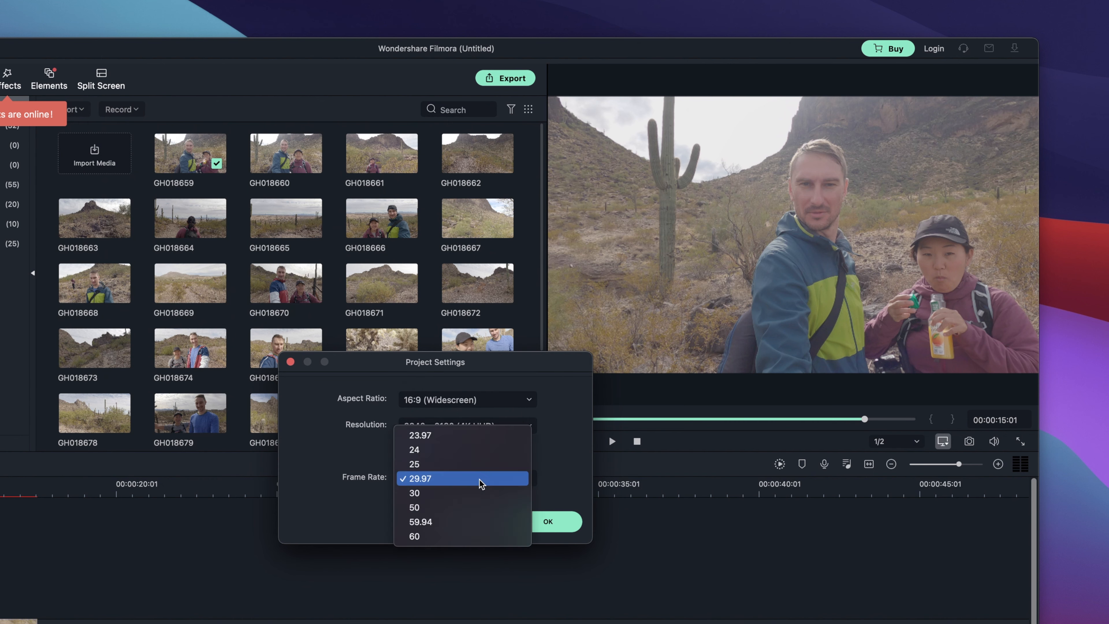
pyautogui.click(469, 452)
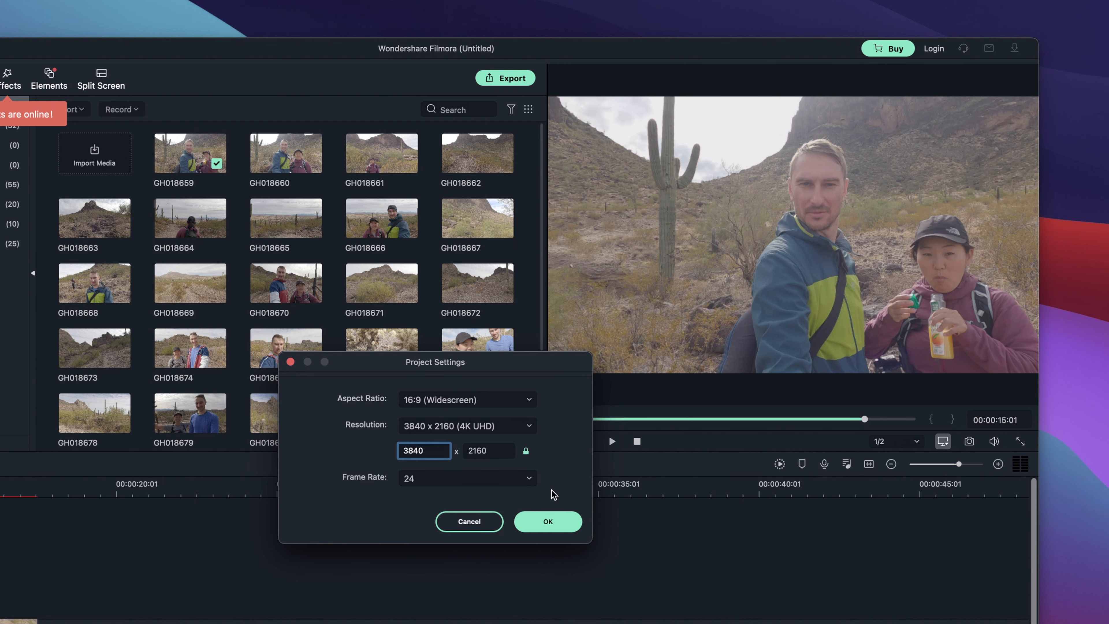
pyautogui.click(548, 521)
pyautogui.click(917, 442)
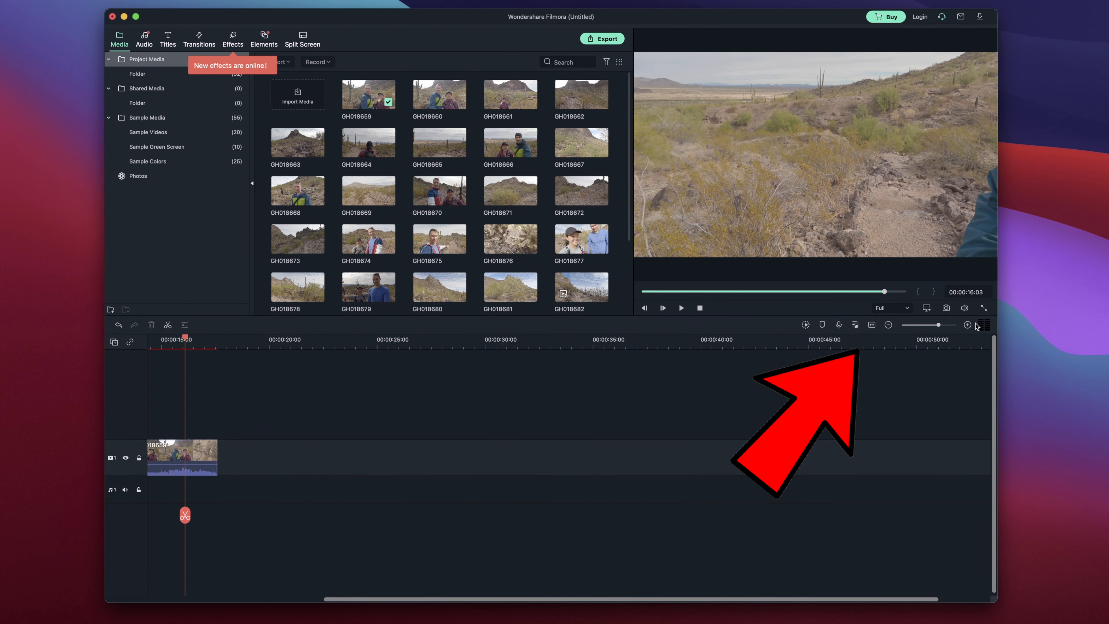
# Show the audio meter beside the timeline and play the clip from 00:00:15:05 to check its sound levels.
pyautogui.click(984, 325)
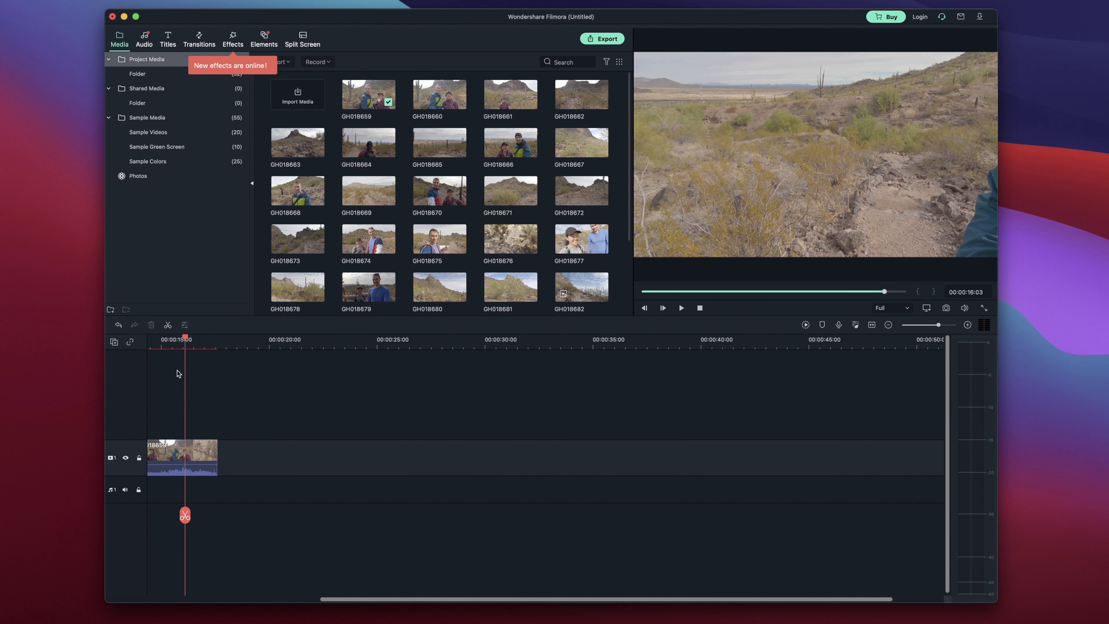
pyautogui.moveTo(185, 341); pyautogui.dragTo(166, 341)
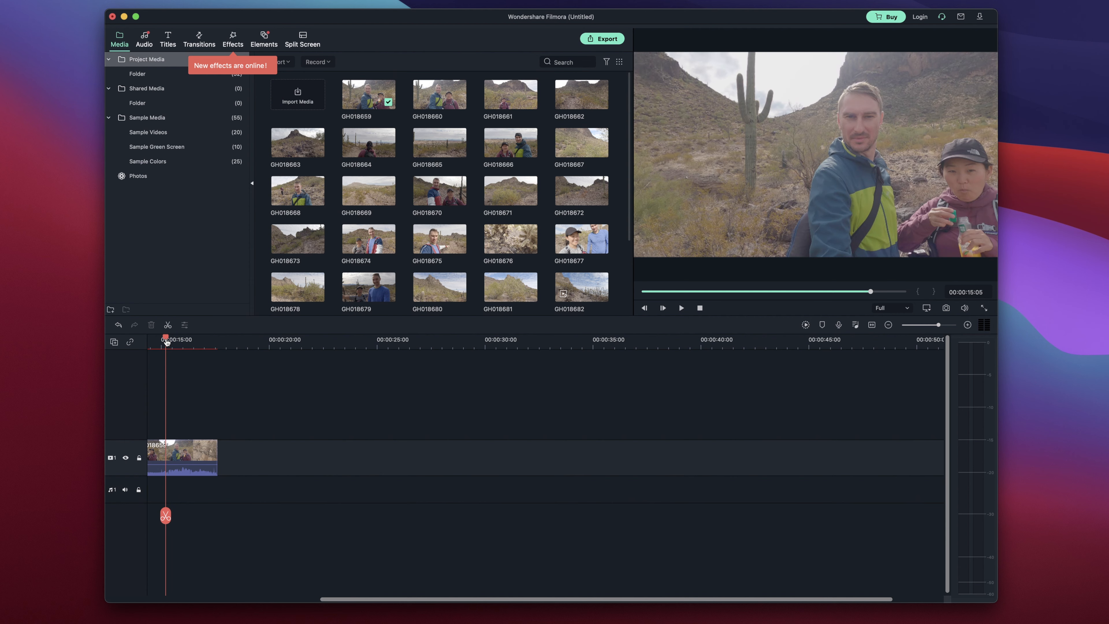
pyautogui.press('space')
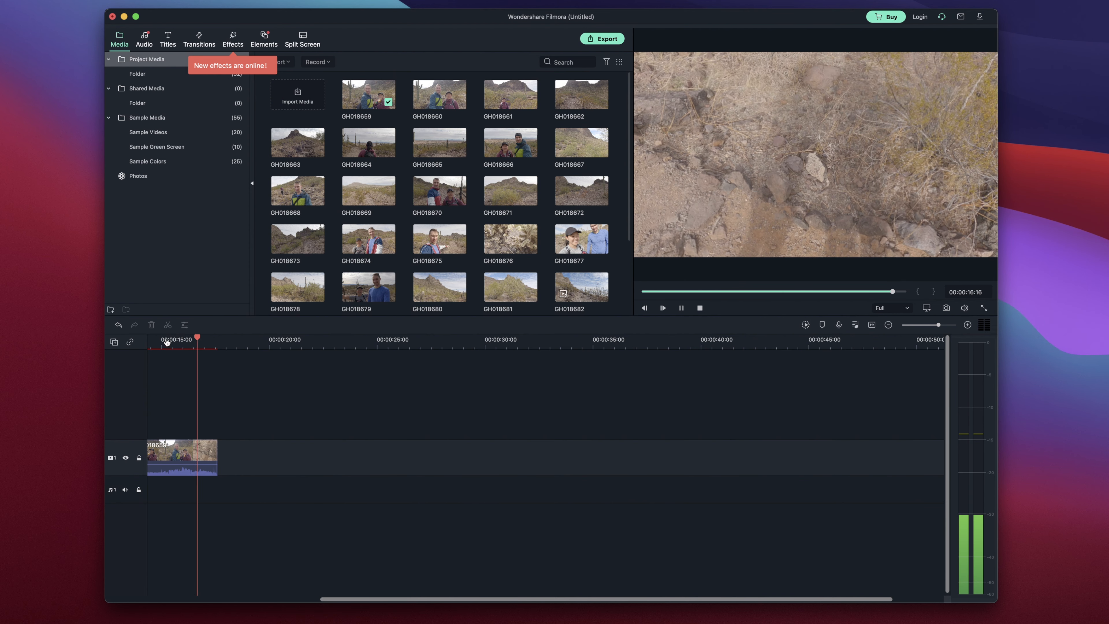
pyautogui.press('space')
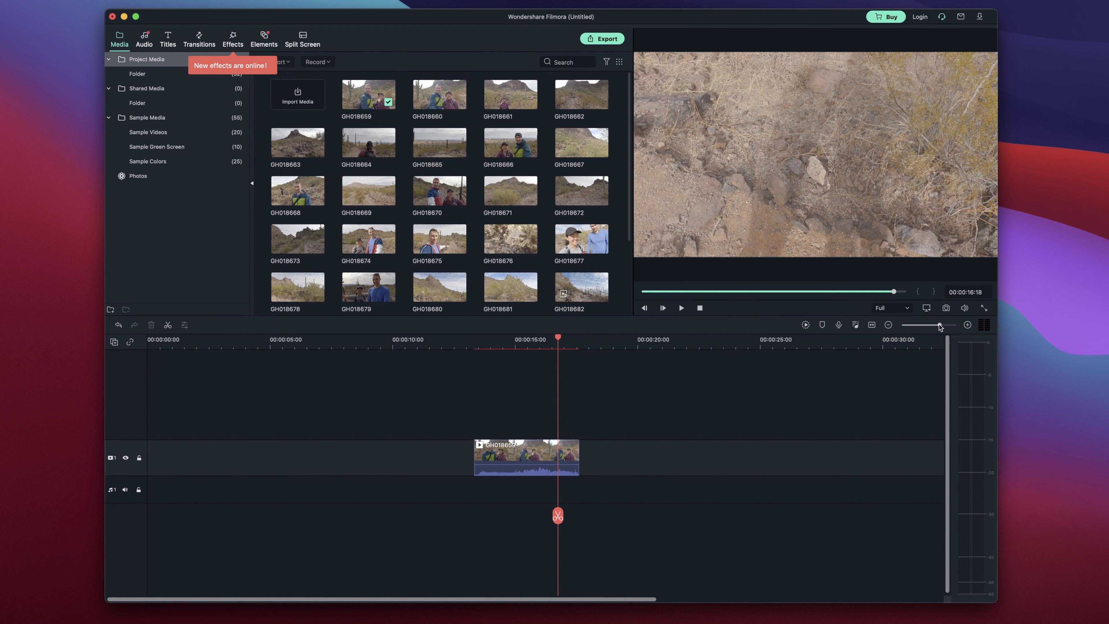
# Zoom the timeline in and out around the GH018659 clip, fit the whole timeline to the view, and zoom out again.
pyautogui.moveTo(939, 325)
pyautogui.mouseDown()
pyautogui.moveTo(909, 326)
pyautogui.moveTo(959, 327)
pyautogui.mouseUp()
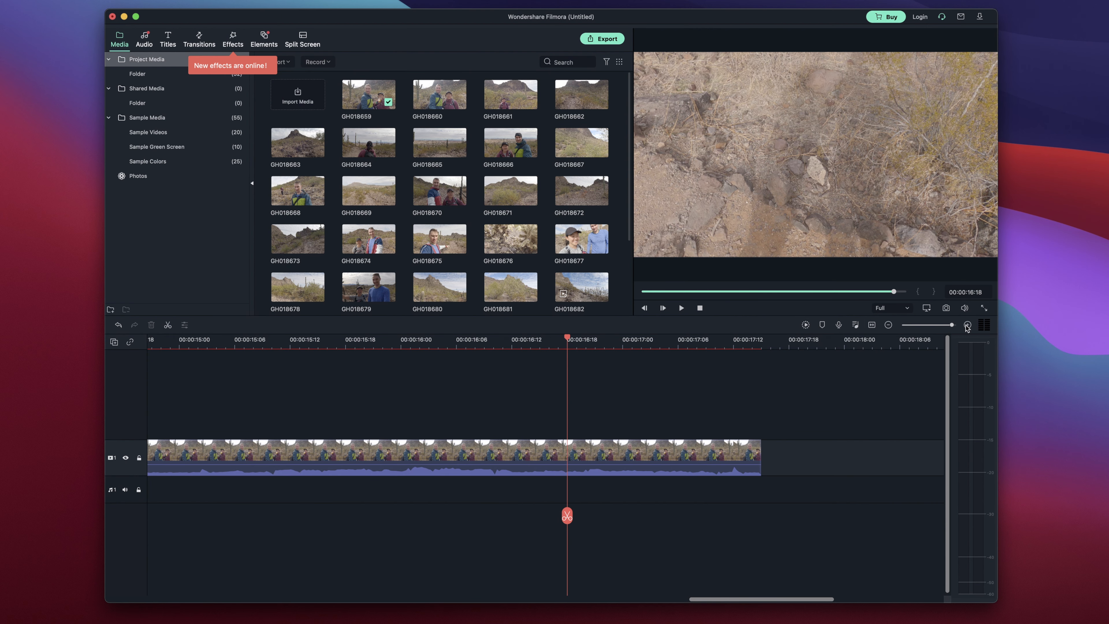
pyautogui.click(968, 325)
pyautogui.click(886, 326)
pyautogui.click(889, 326)
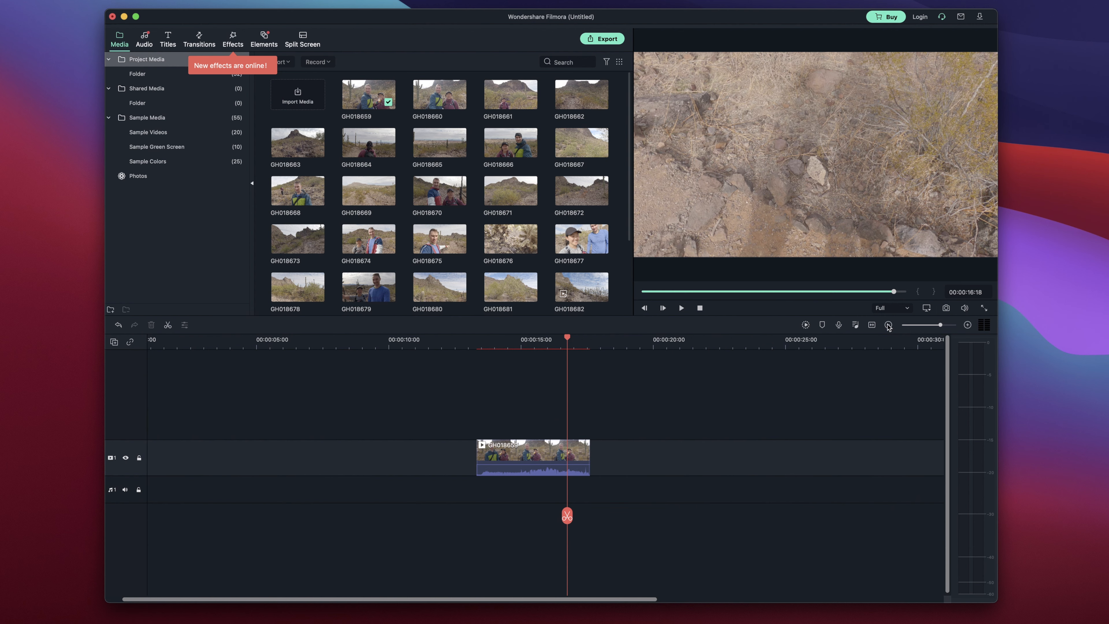
pyautogui.click(872, 325)
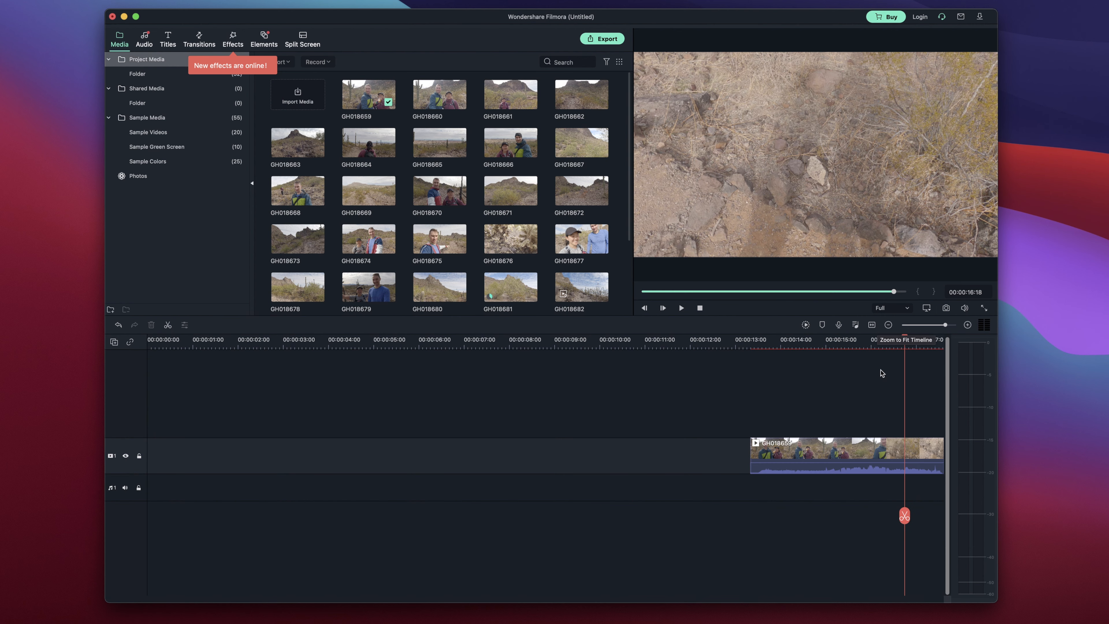
pyautogui.click(888, 325)
pyautogui.click(888, 325)
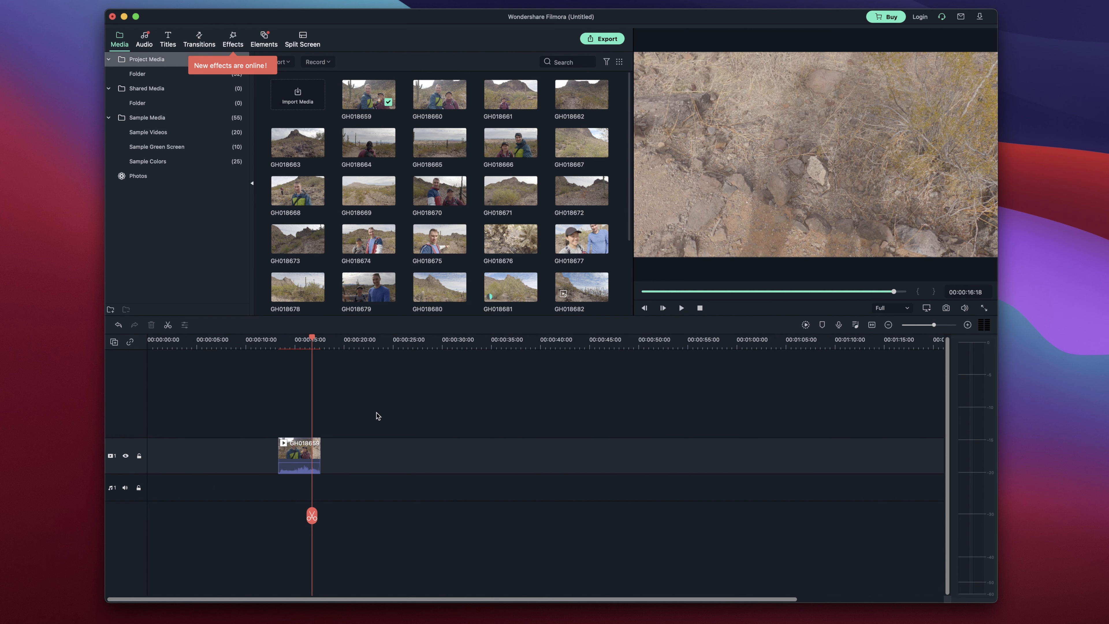
# Fit the timeline to the view, go back one frame, and view the microphone choices for recording audio.
pyautogui.click(872, 325)
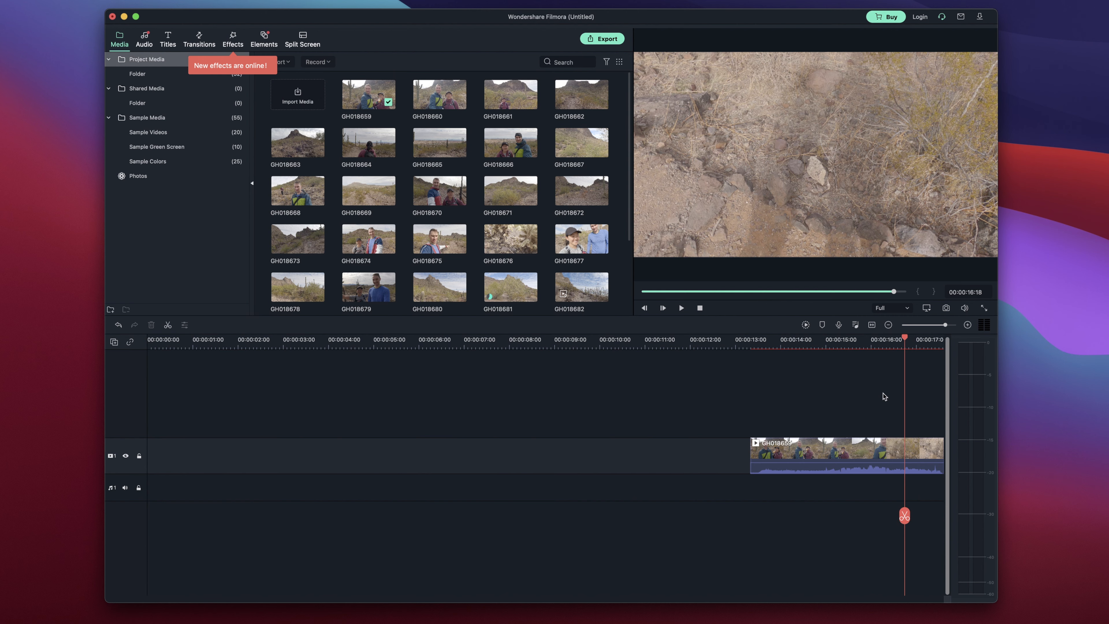
pyautogui.press('Left')
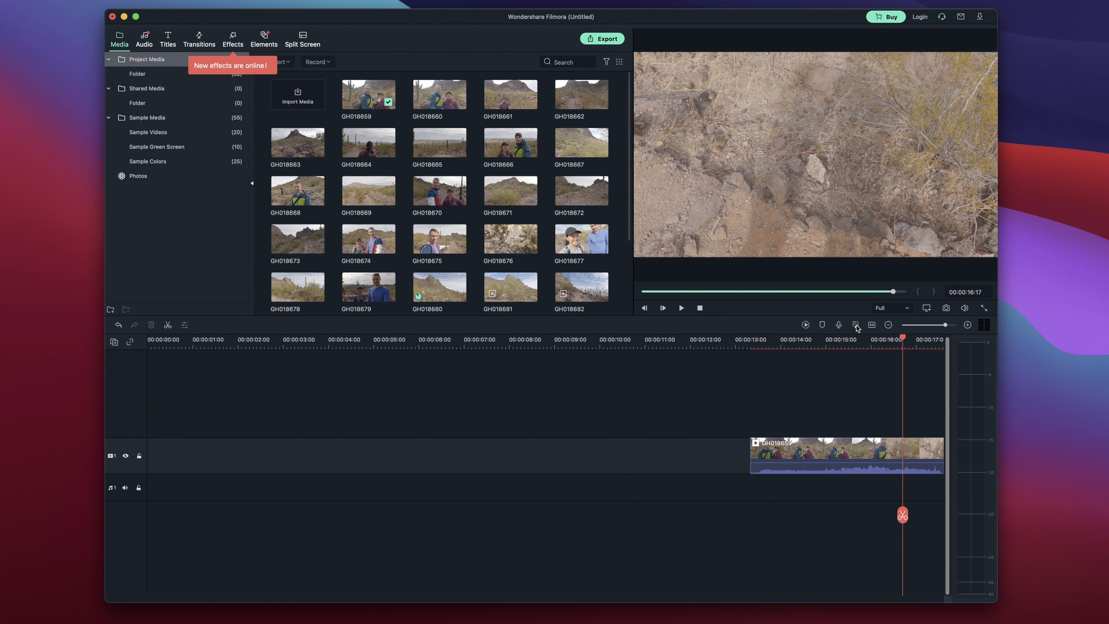
pyautogui.click(856, 325)
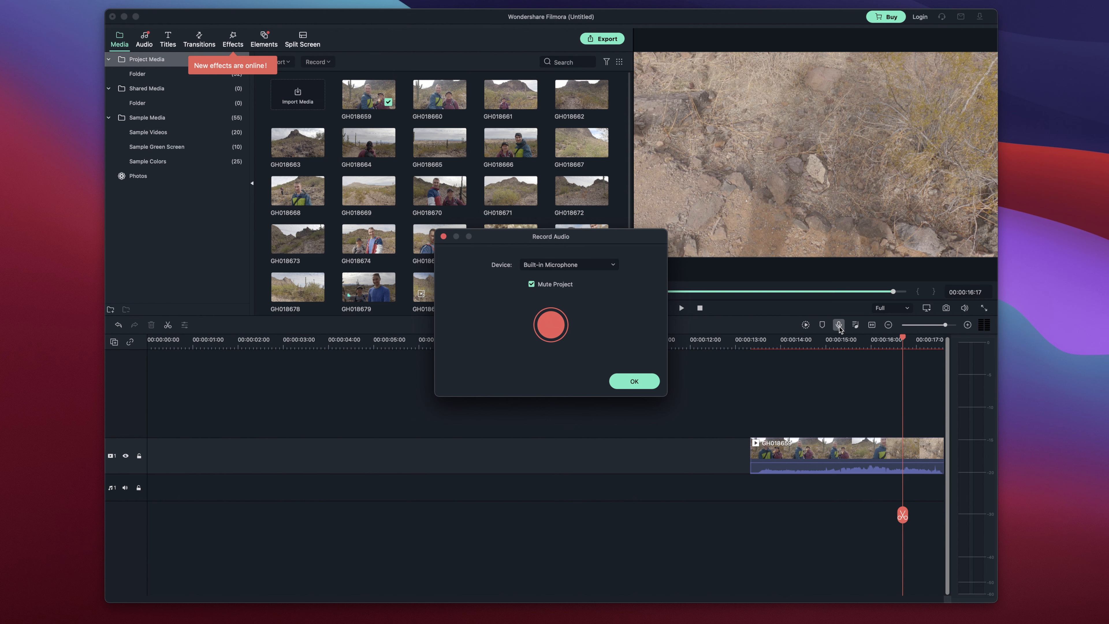
pyautogui.click(584, 265)
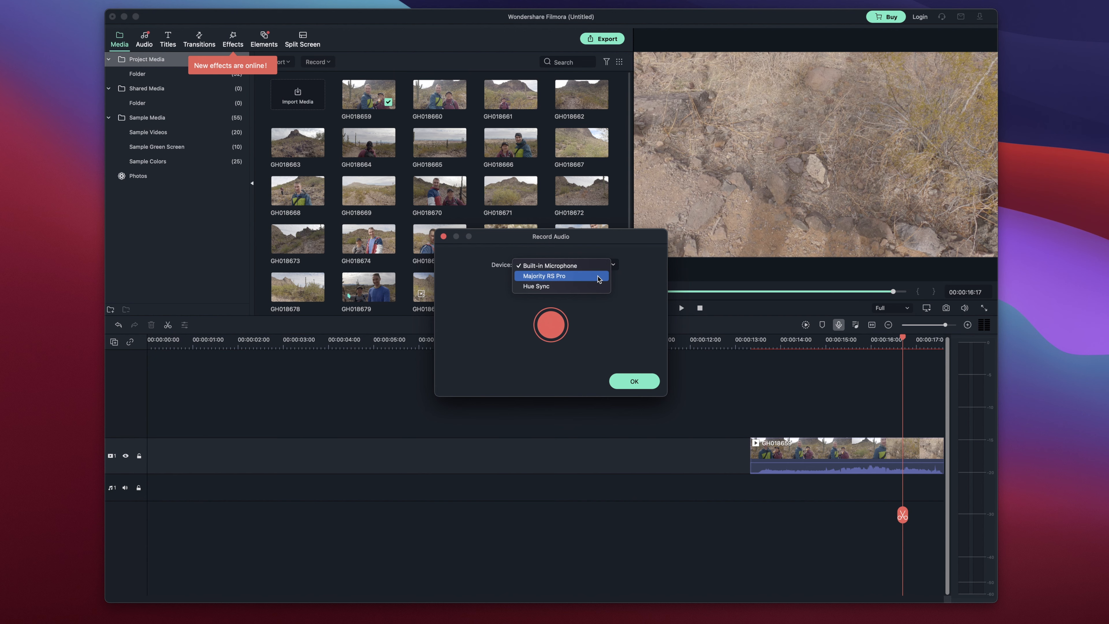
# Add a timeline marker at 00:00:16:17 and render the preview of the timeline.
pyautogui.click(823, 327)
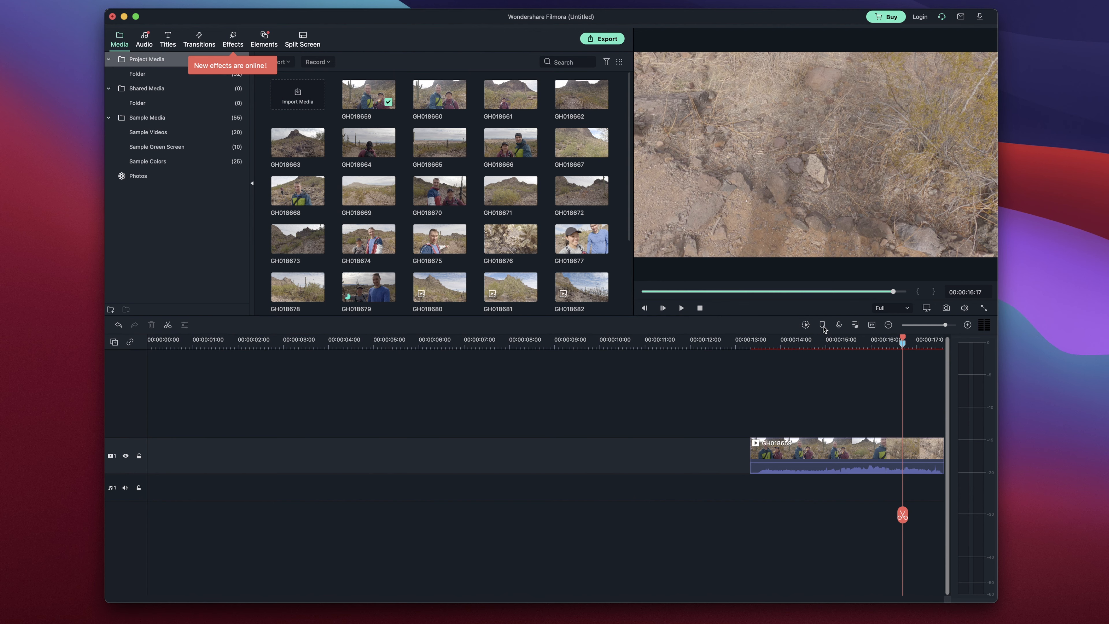
pyautogui.click(824, 327)
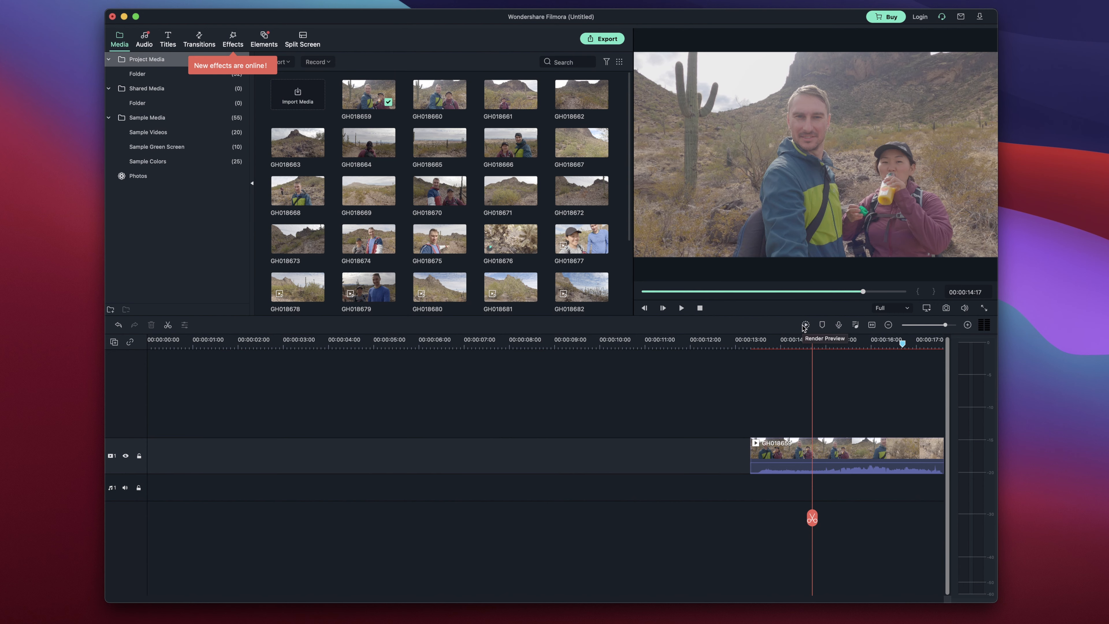
pyautogui.click(804, 326)
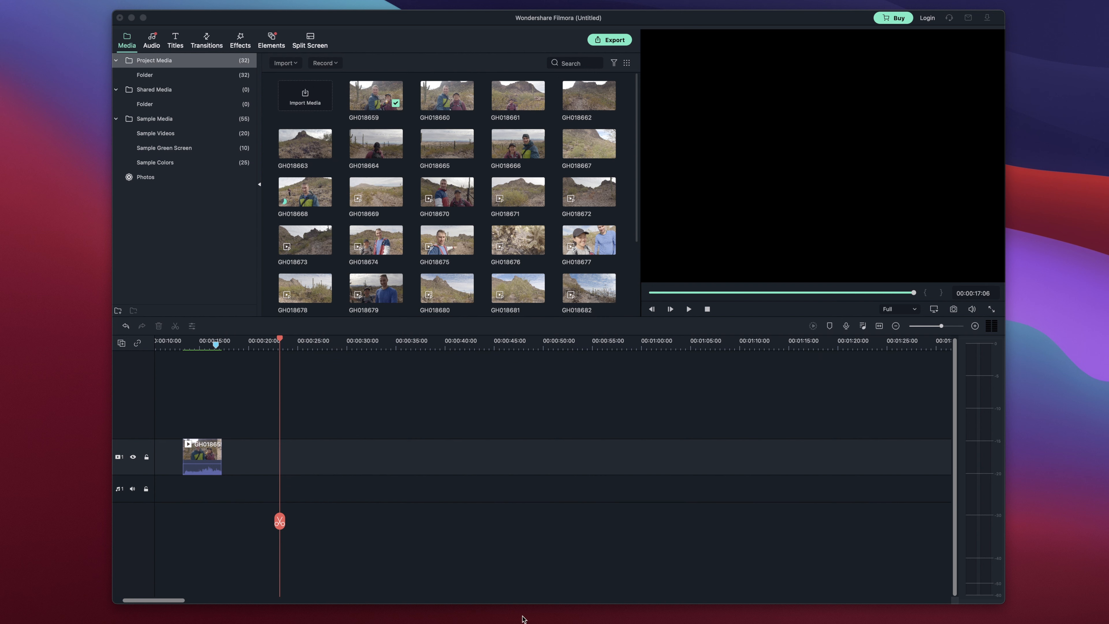
# Append all media from GH018660 through the snapshot to the video track after the GH018659 clip.
pyautogui.click(431, 94)
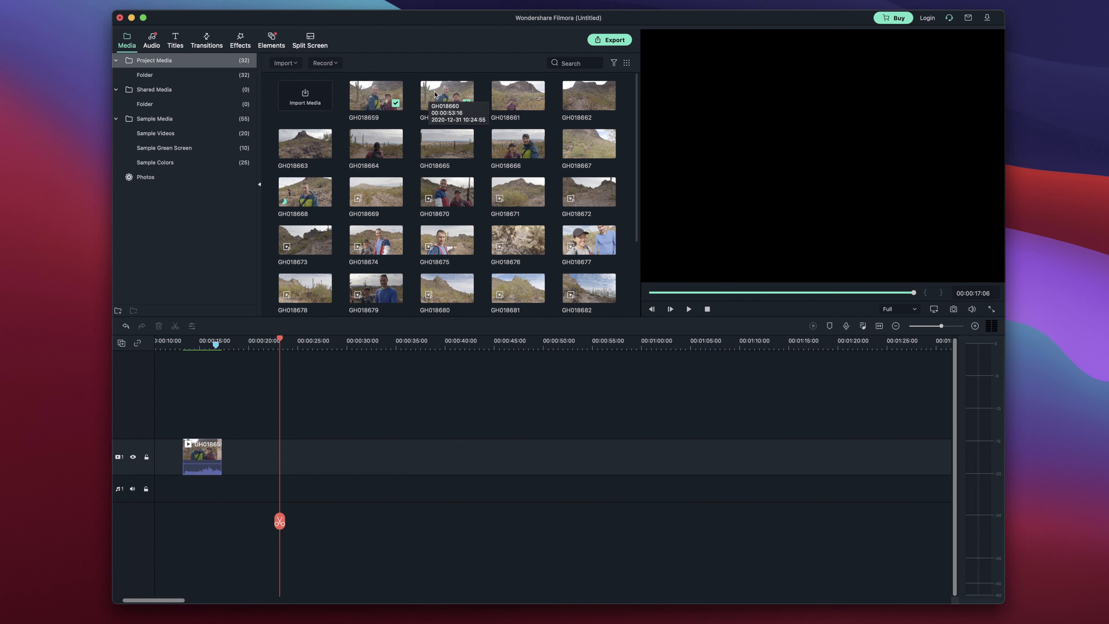
pyautogui.click(439, 91)
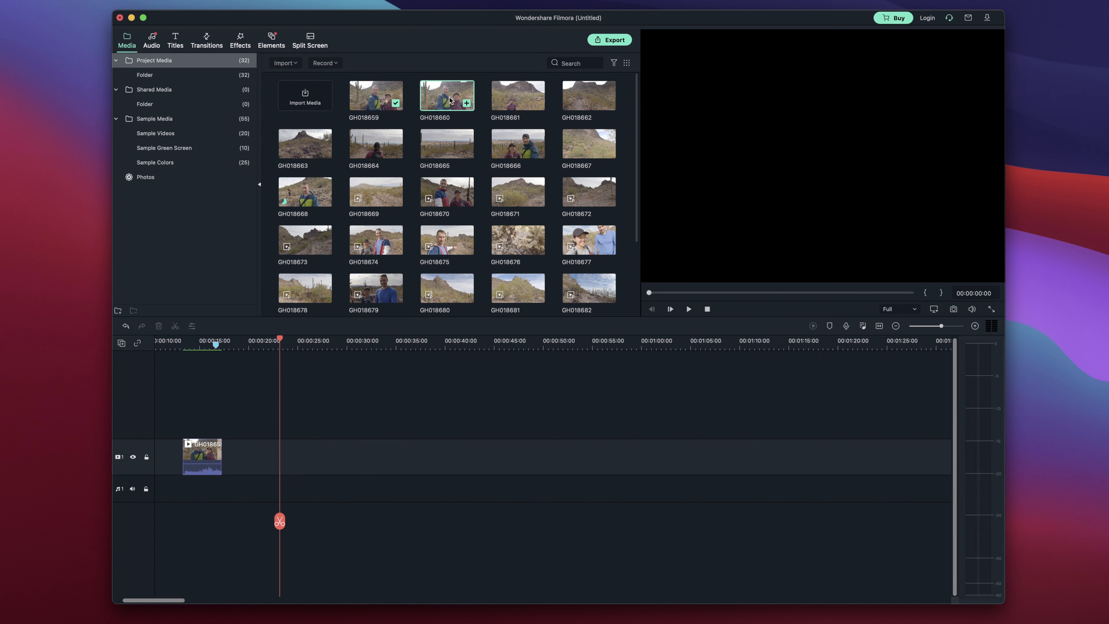
pyautogui.scroll(-4, 551, 236)
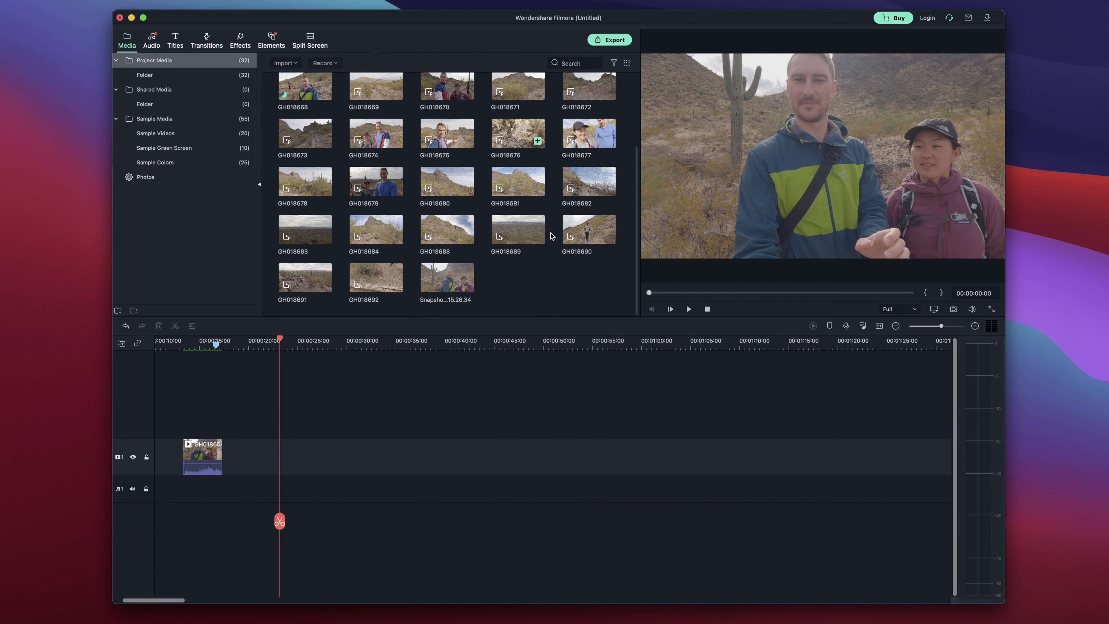
pyautogui.keyDown('shift'); pyautogui.click(464, 278); pyautogui.keyUp('shift')
pyautogui.scroll(4, 459, 262)
pyautogui.moveTo(434, 98); pyautogui.dragTo(557, 463)
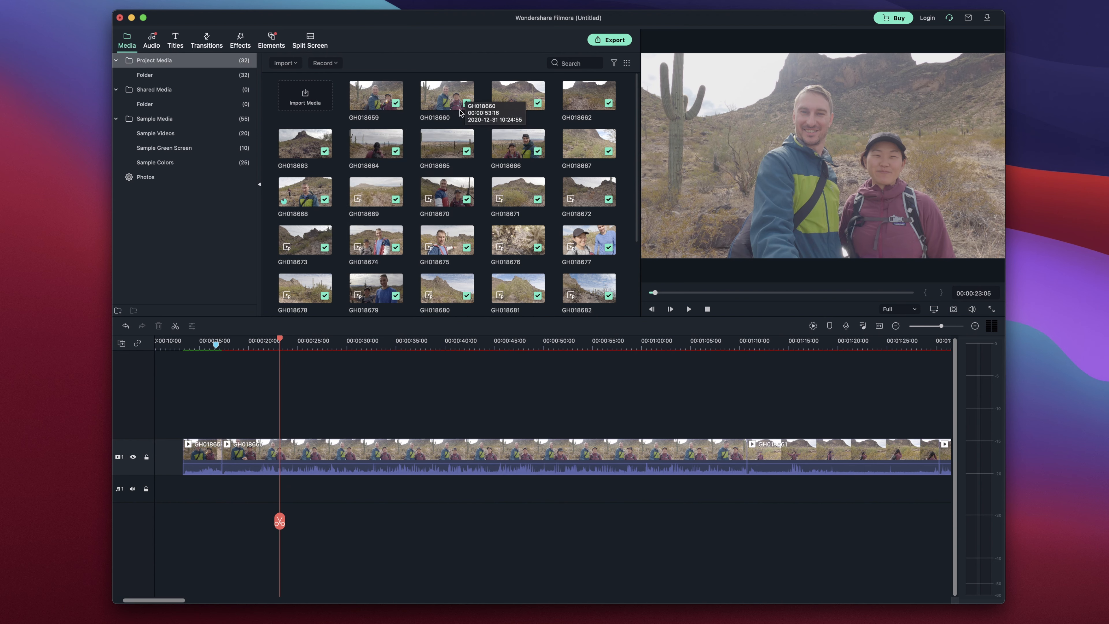
# Split the GH018660 clip at 00:00:20:21 and delete the piece before the cut.
pyautogui.hscroll(3, 464, 557)
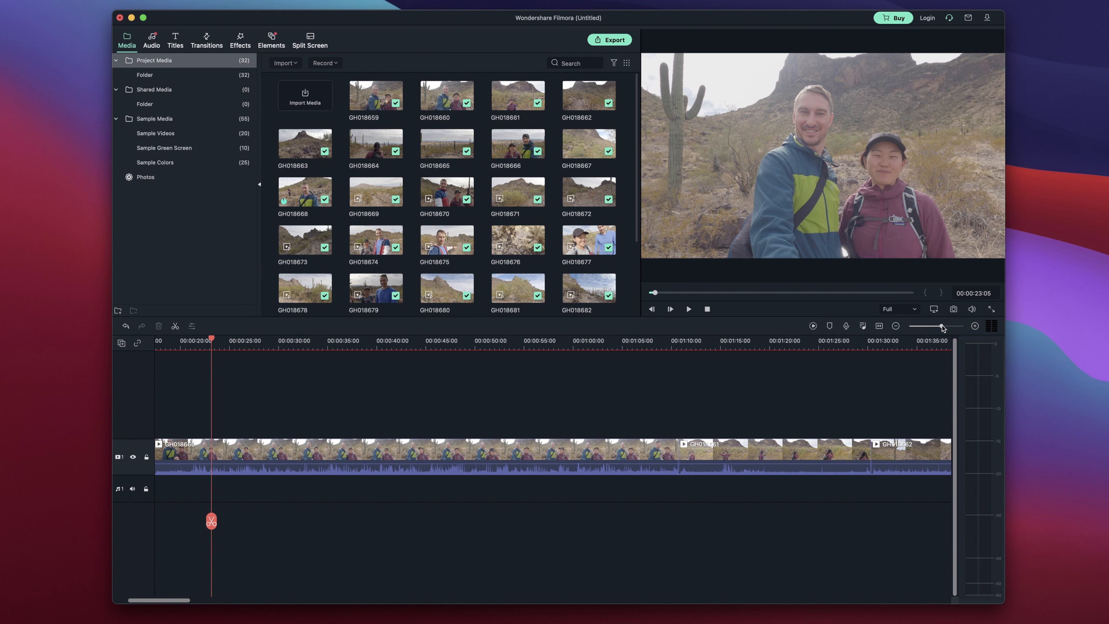
pyautogui.moveTo(943, 327); pyautogui.dragTo(932, 328)
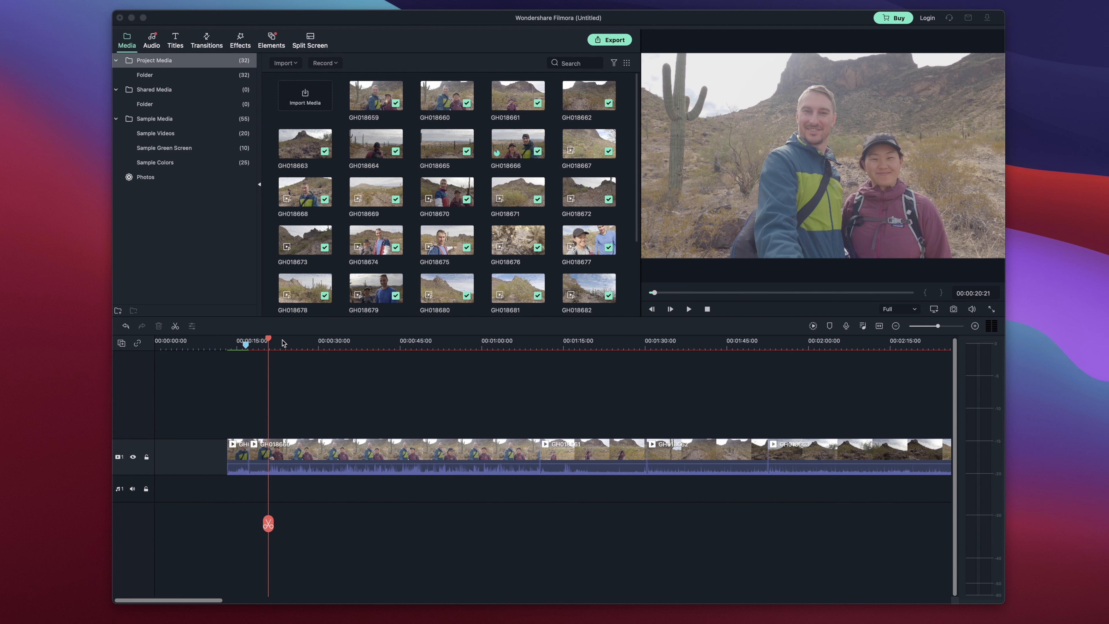
pyautogui.click(269, 340)
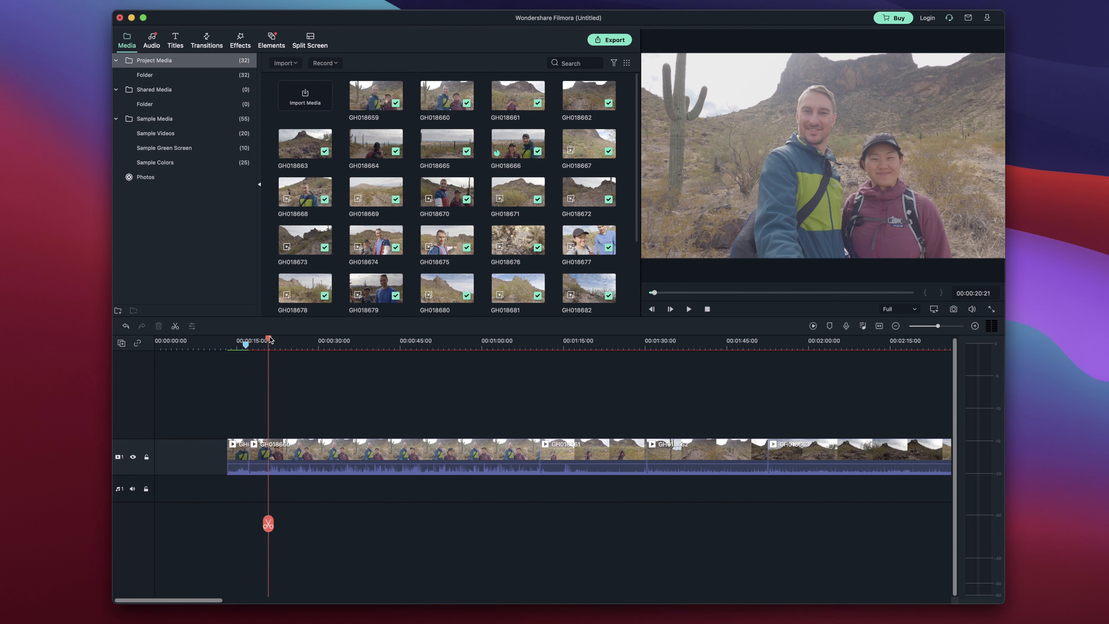
pyautogui.click(268, 525)
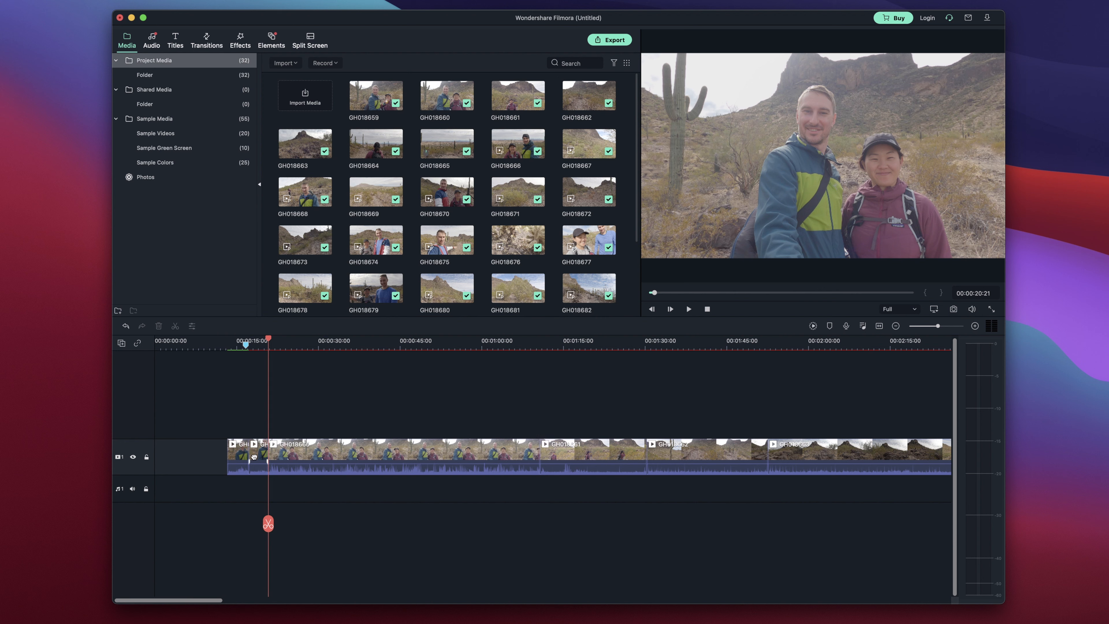
pyautogui.click(255, 457)
pyautogui.press('Delete')
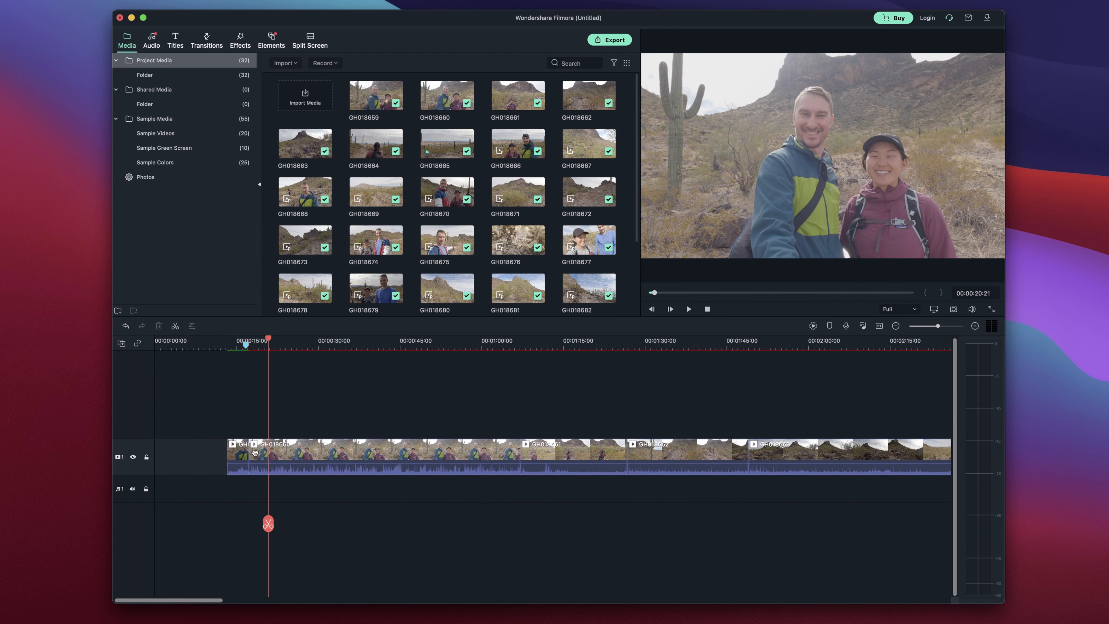
# Undo the deletion and the split of GH018660, redo the split, and delete its front piece again.
pyautogui.press('super+z')
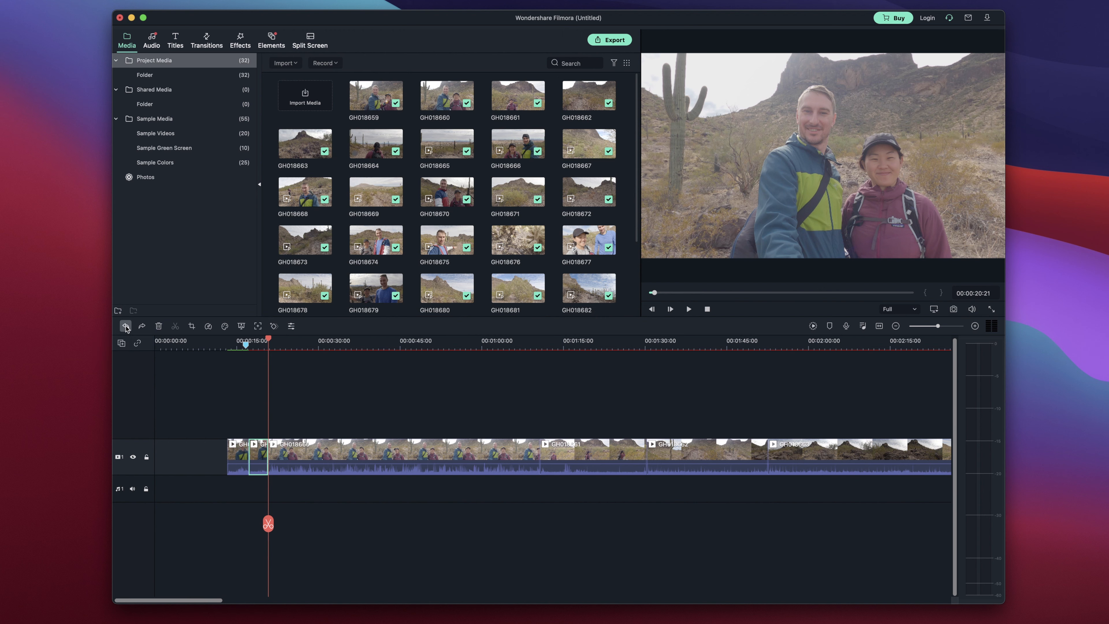
pyautogui.click(126, 326)
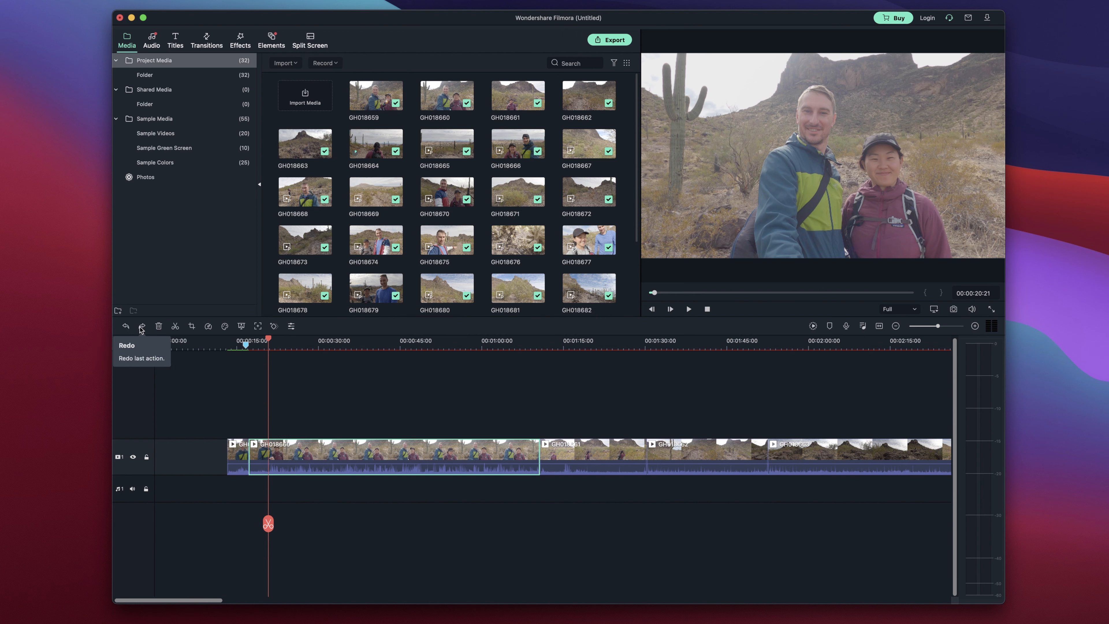
pyautogui.click(141, 326)
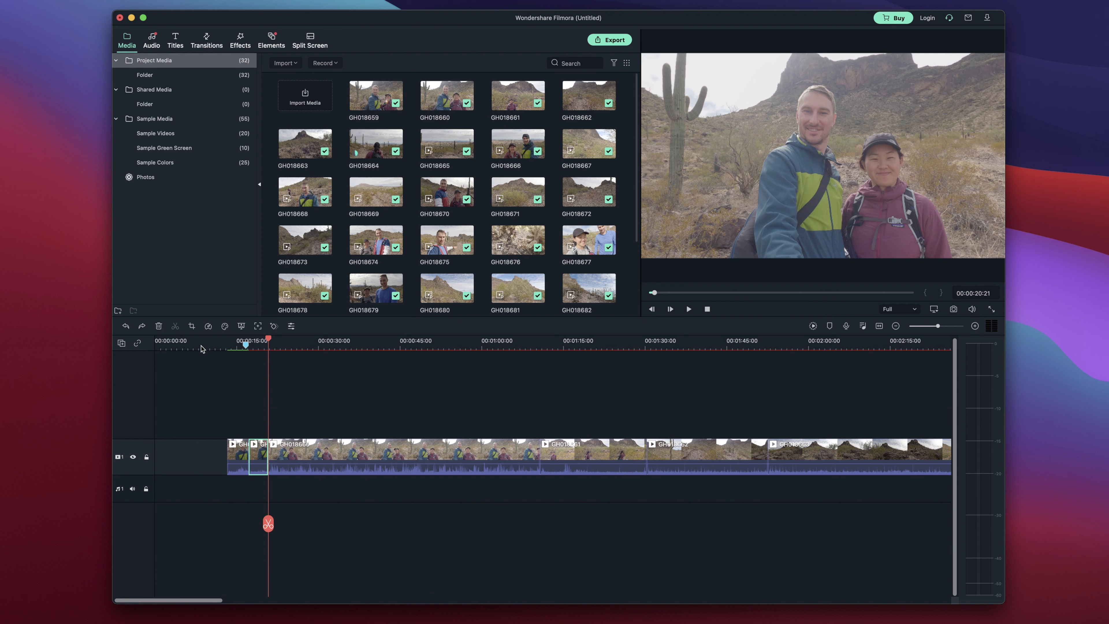
pyautogui.click(159, 327)
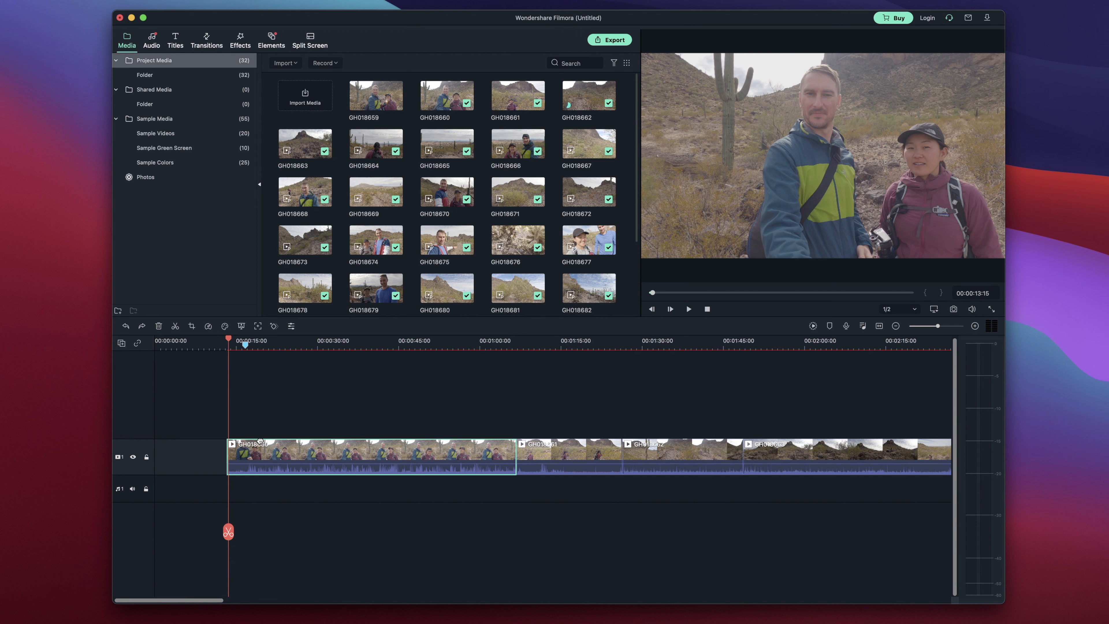
# Trim the beginning of the GH018660 clip to a start time of about 00:00:17:04.
pyautogui.click(949, 326)
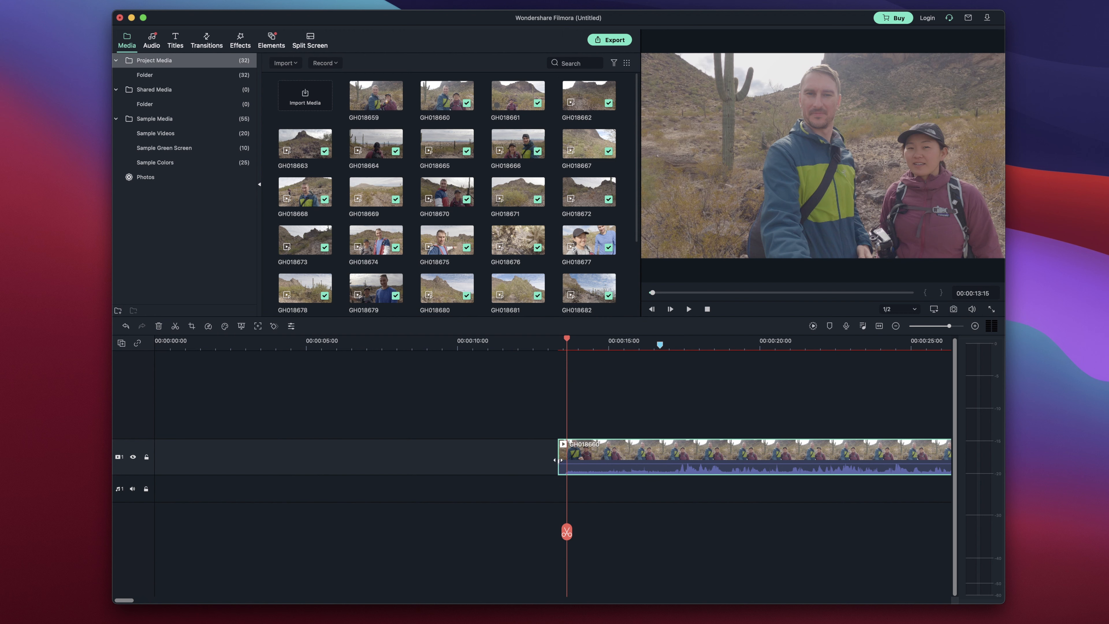
pyautogui.moveTo(557, 460); pyautogui.dragTo(675, 451)
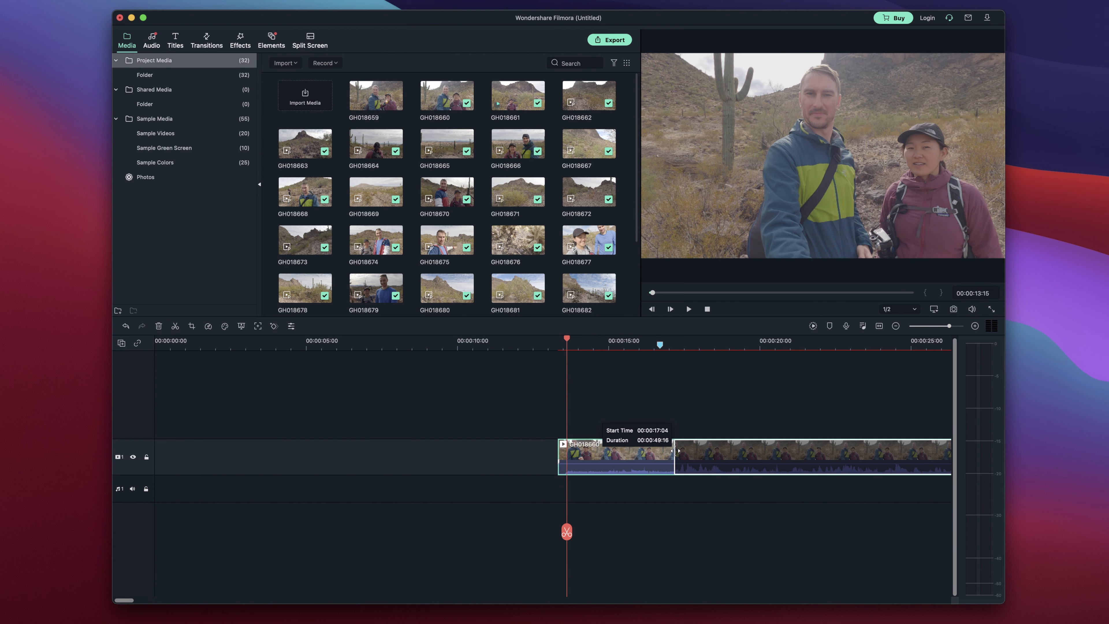
pyautogui.moveTo(628, 421); pyautogui.dragTo(627, 421)
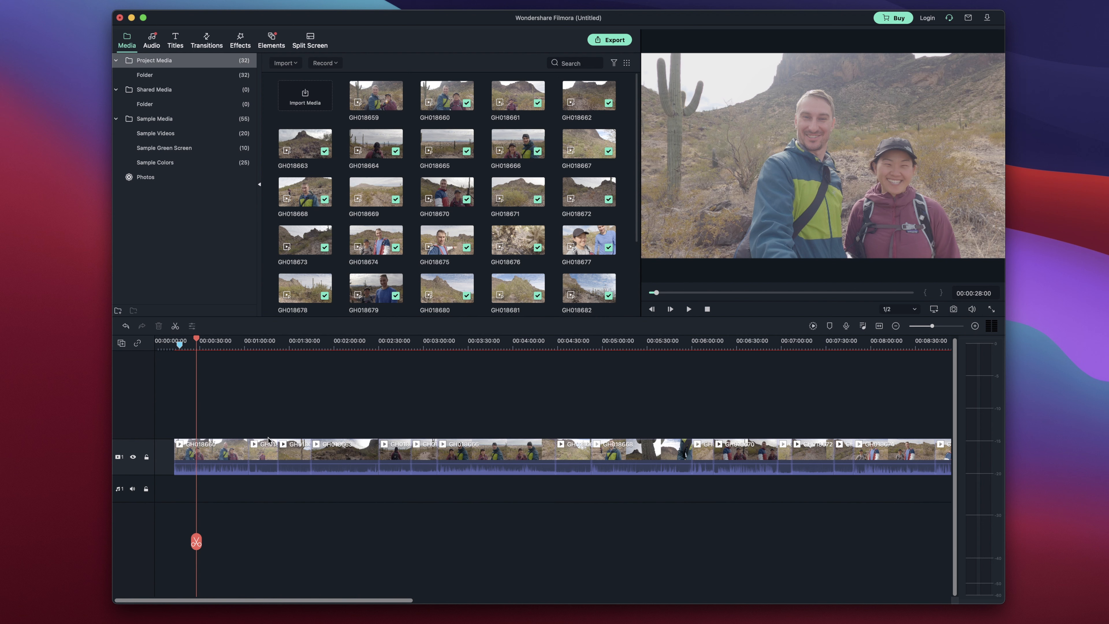
# Move the GH018662 clip to the very start of the timeline and undo the move.
pyautogui.click(291, 453)
pyautogui.moveTo(295, 453); pyautogui.dragTo(159, 473)
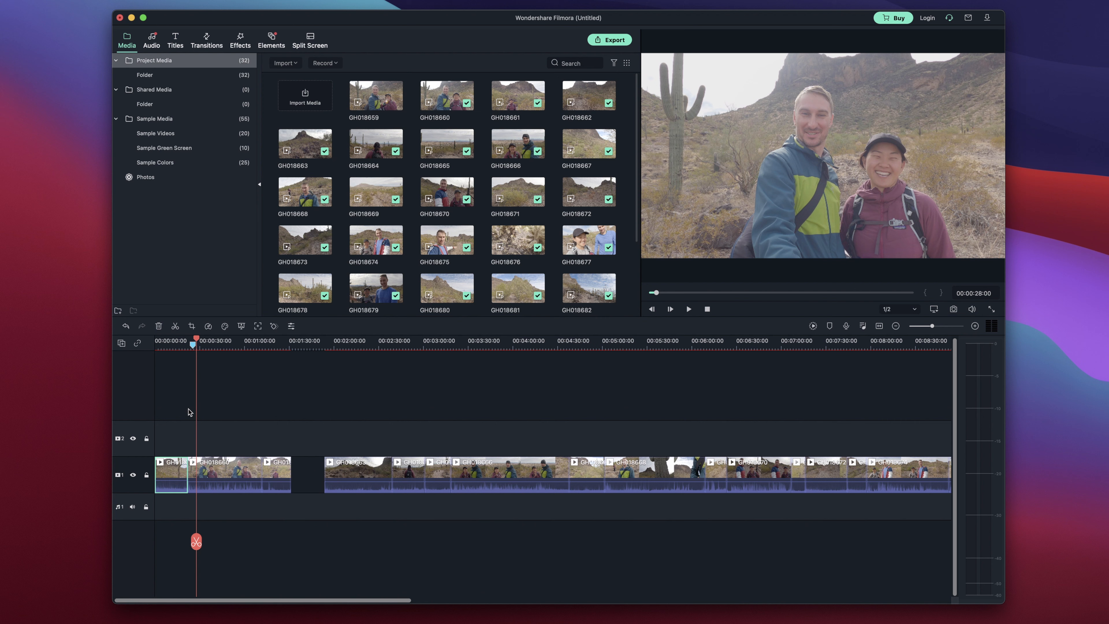
pyautogui.click(125, 327)
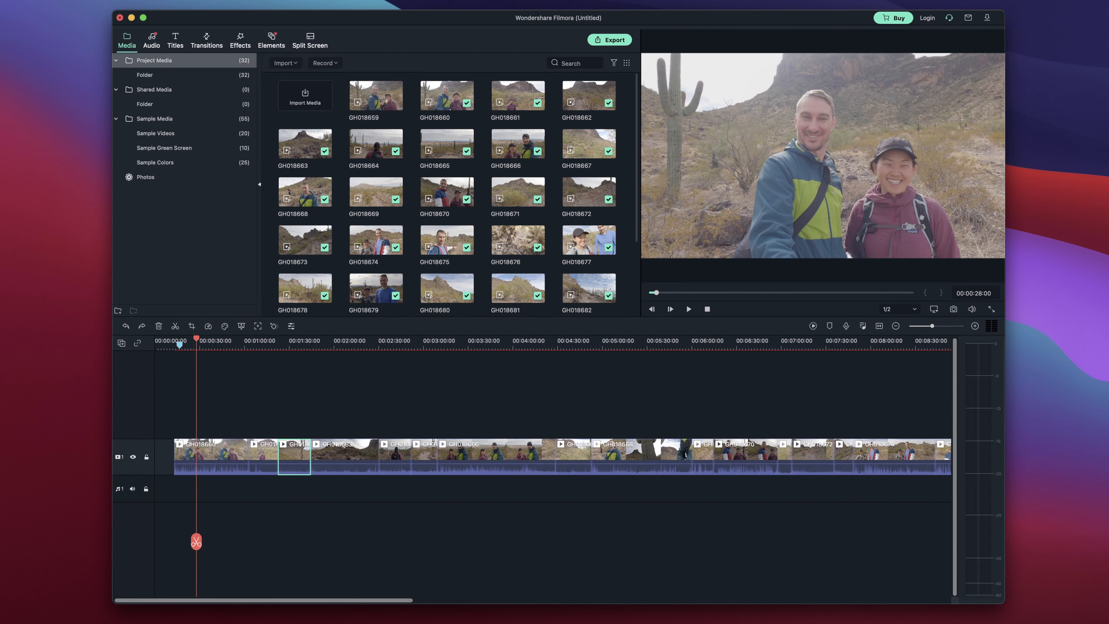
# Play through GH018660, split it at 00:00:43:17, and delete the short piece just before that cut.
pyautogui.click(215, 341)
pyautogui.press('space')
pyautogui.click(236, 341)
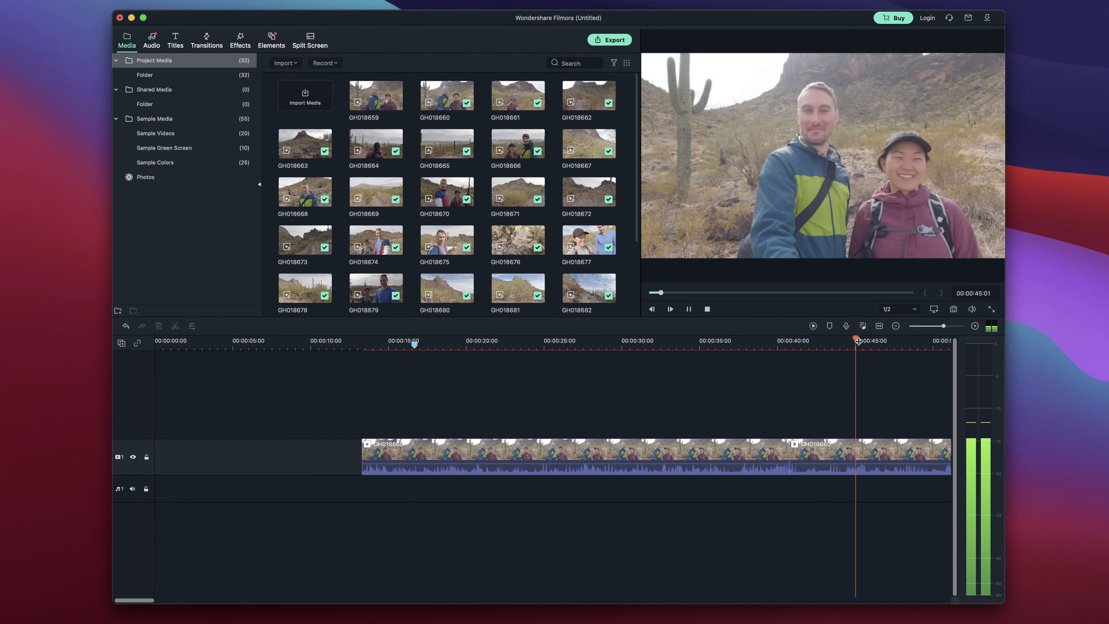
pyautogui.moveTo(858, 341); pyautogui.dragTo(837, 342)
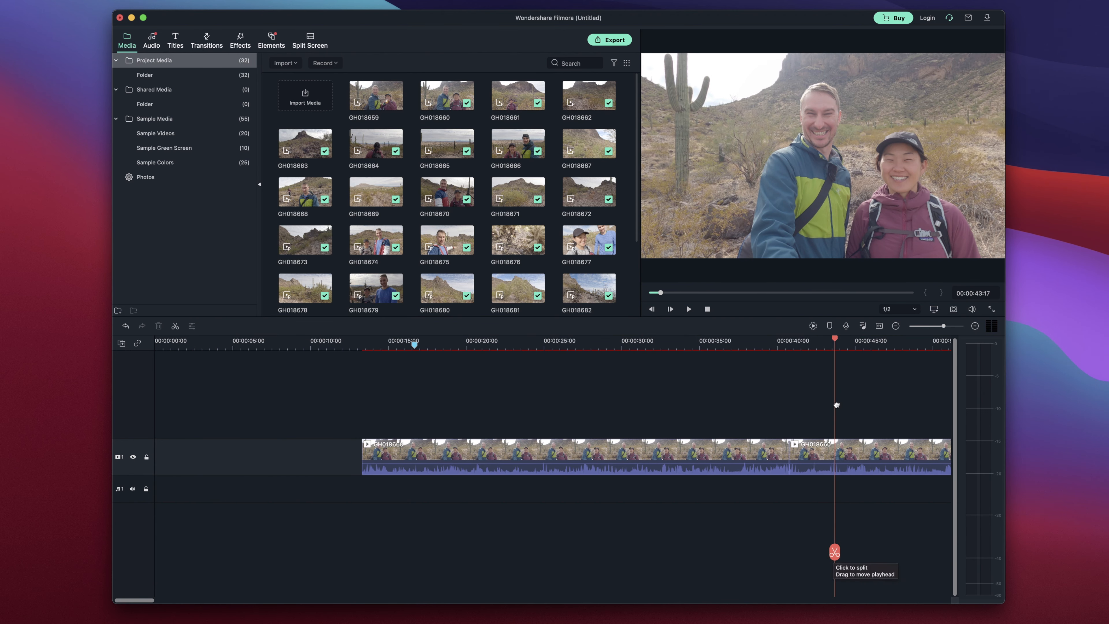
pyautogui.scroll(-1, 837, 404)
pyautogui.click(819, 460)
pyautogui.press('super+b')
pyautogui.press('Delete')
# Play the remaining GH018660 footage past the cut to review it.
pyautogui.press('space')
pyautogui.click(754, 348)
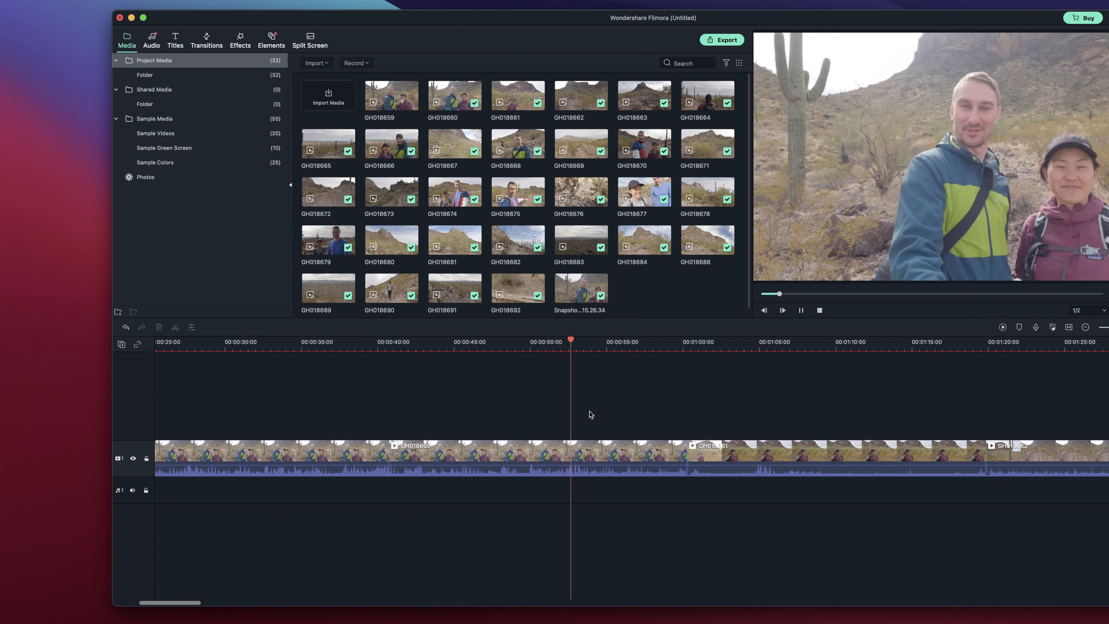
pyautogui.click(637, 452)
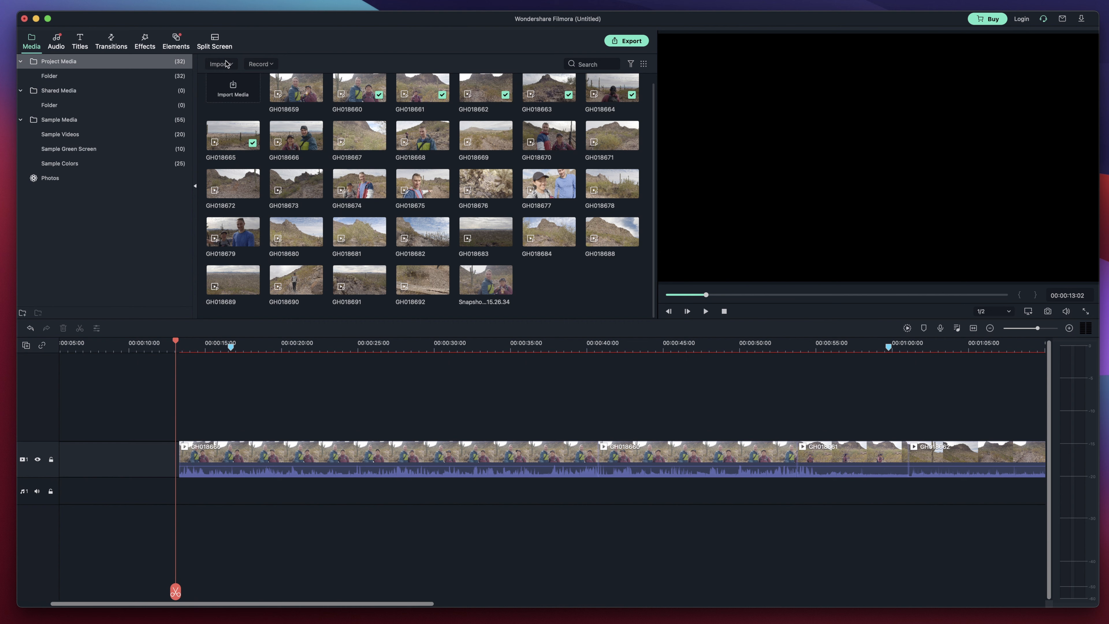
pyautogui.click(226, 66)
pyautogui.click(228, 74)
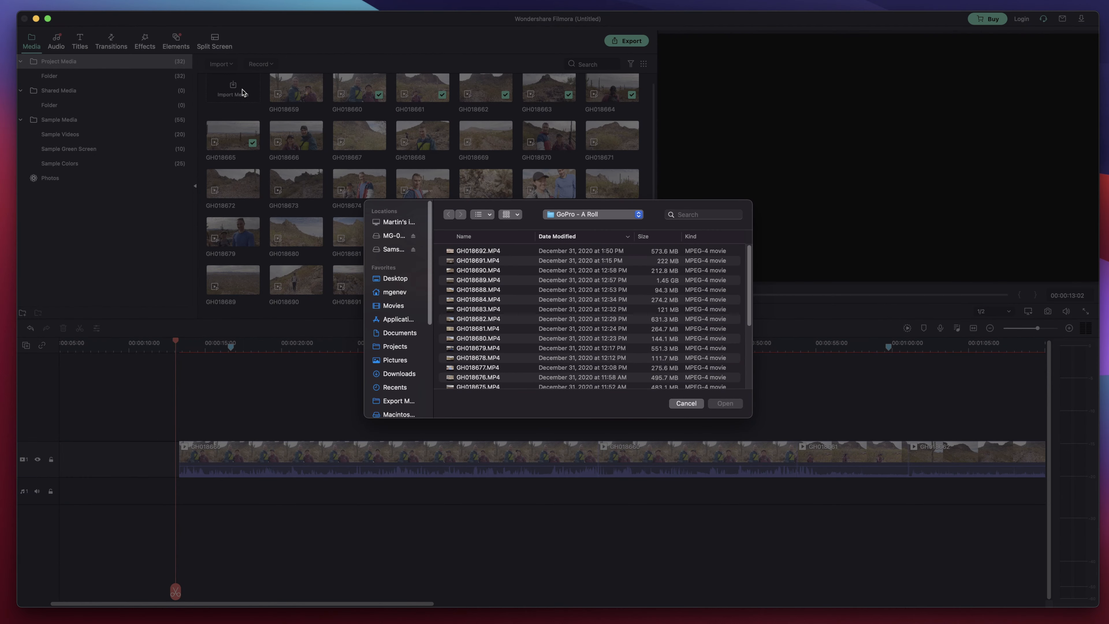
pyautogui.click(687, 403)
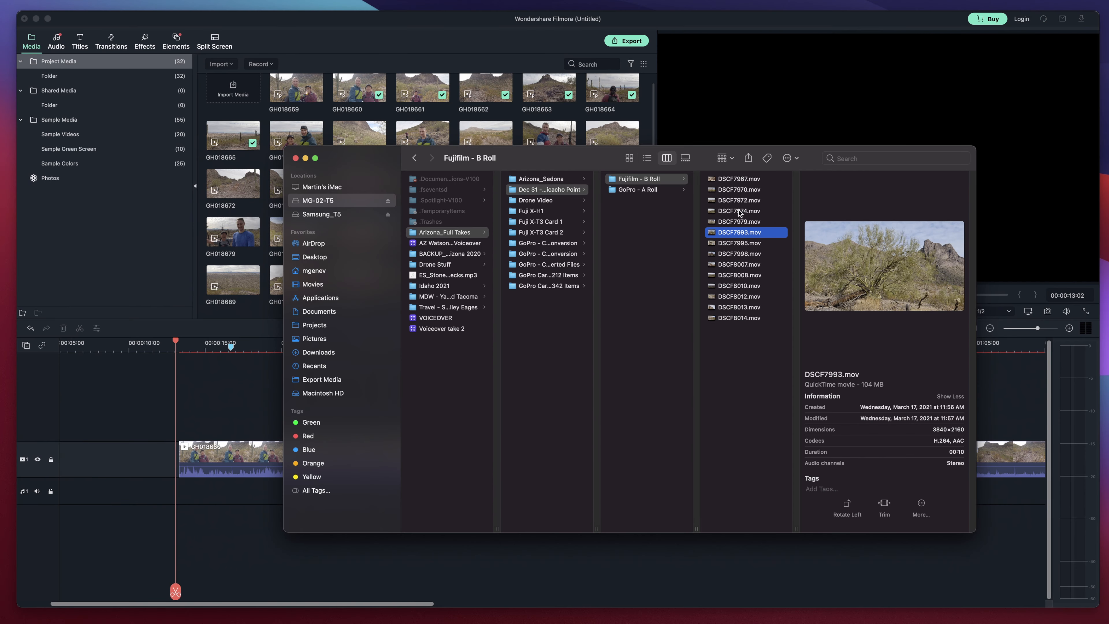
# Try to add all 14 movie files from the Fujifilm - B Roll folder to the project media, and close the Finder window.
pyautogui.press('super+a')
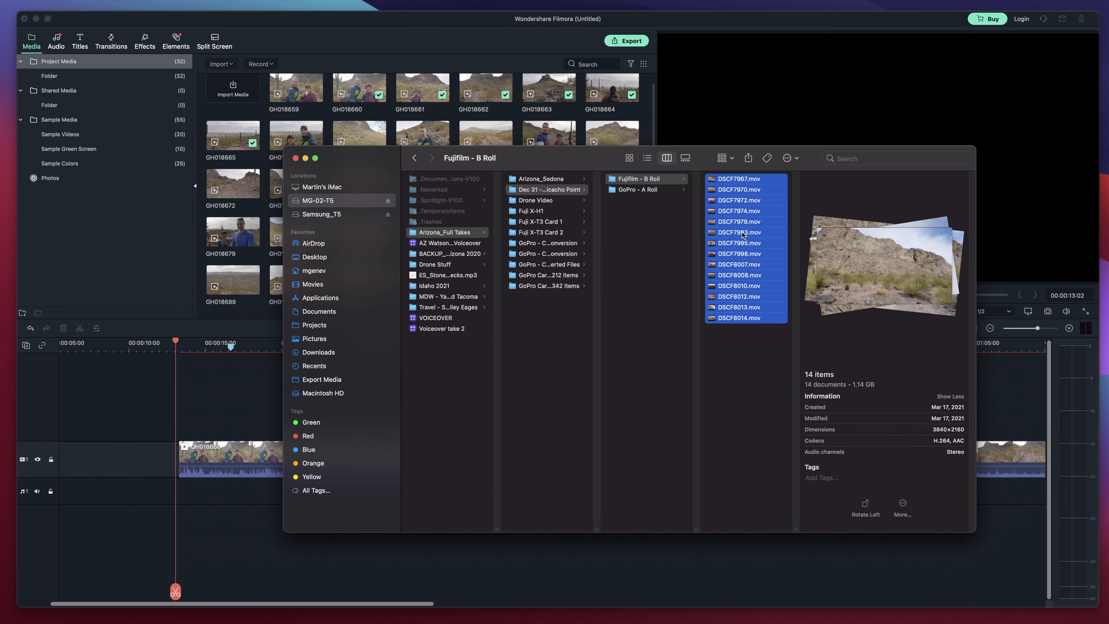
pyautogui.moveTo(743, 233); pyautogui.dragTo(573, 124)
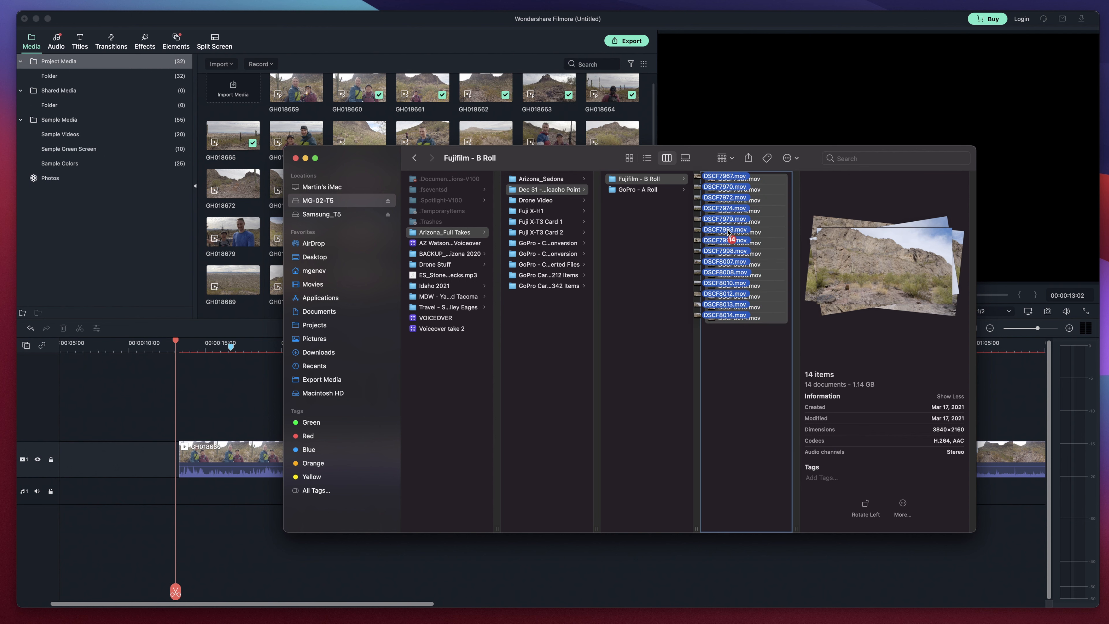
pyautogui.click(295, 158)
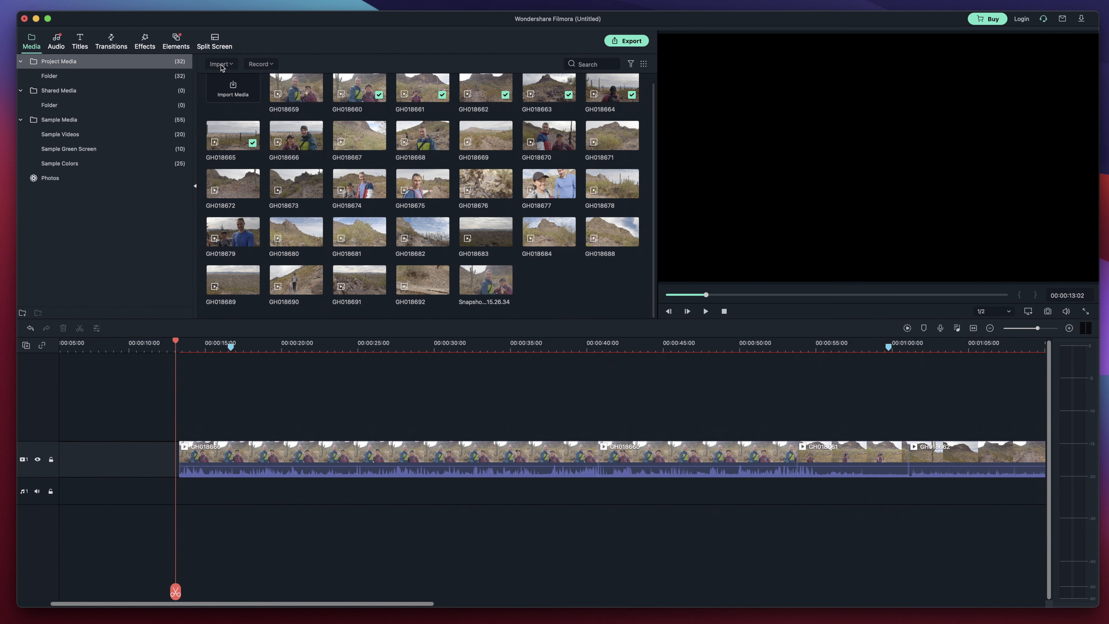
# Import the Fujifilm - B Roll folder into the project media.
pyautogui.click(231, 66)
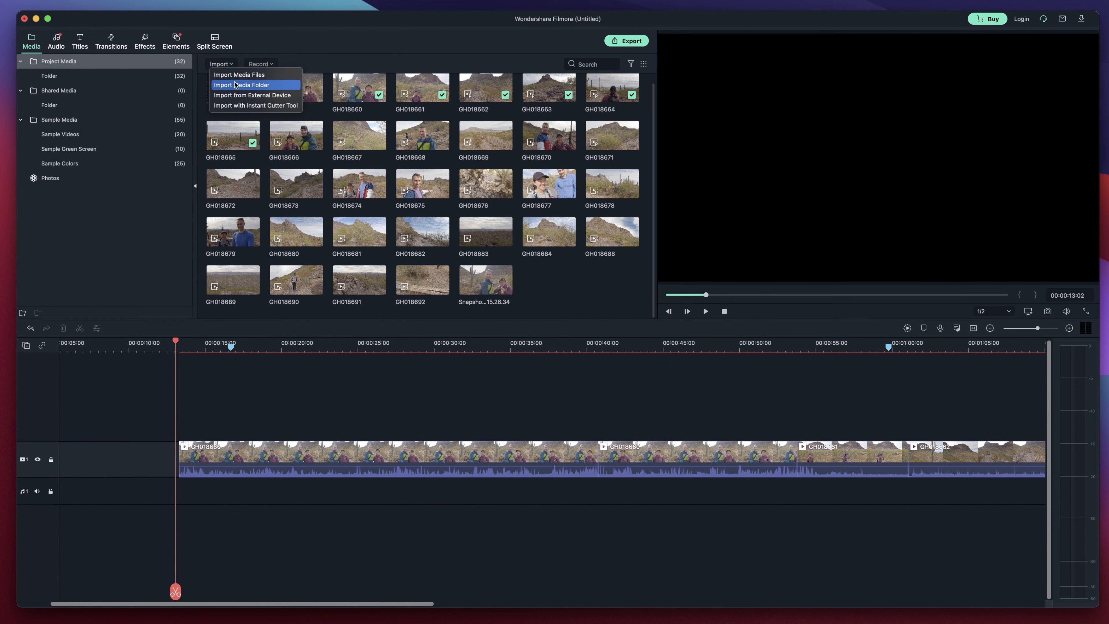
pyautogui.click(241, 85)
pyautogui.doubleClick(481, 250)
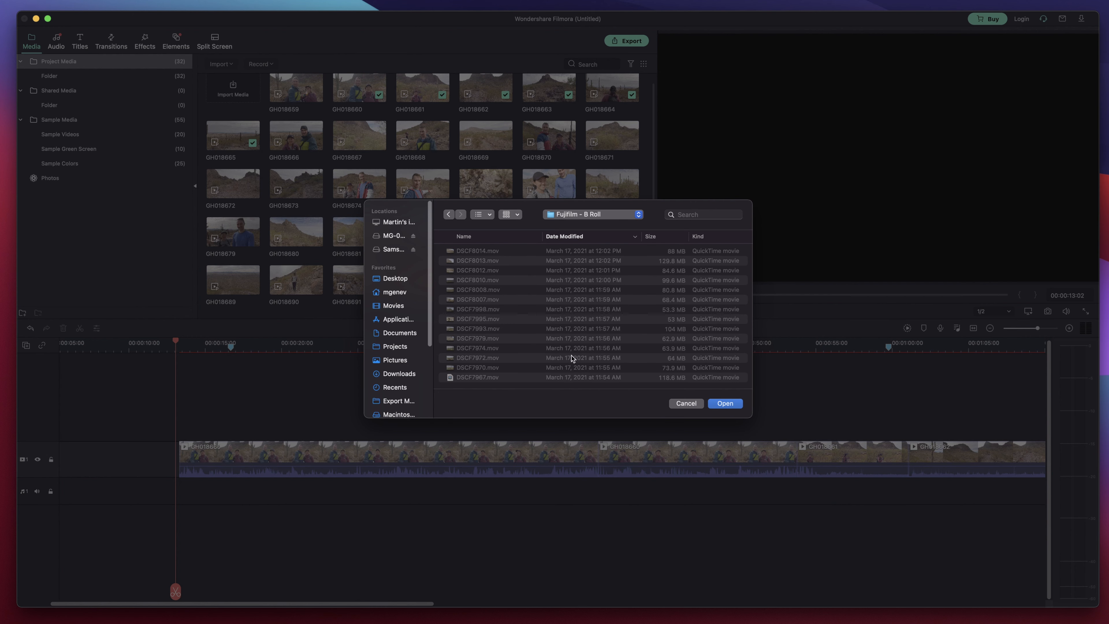
pyautogui.click(724, 401)
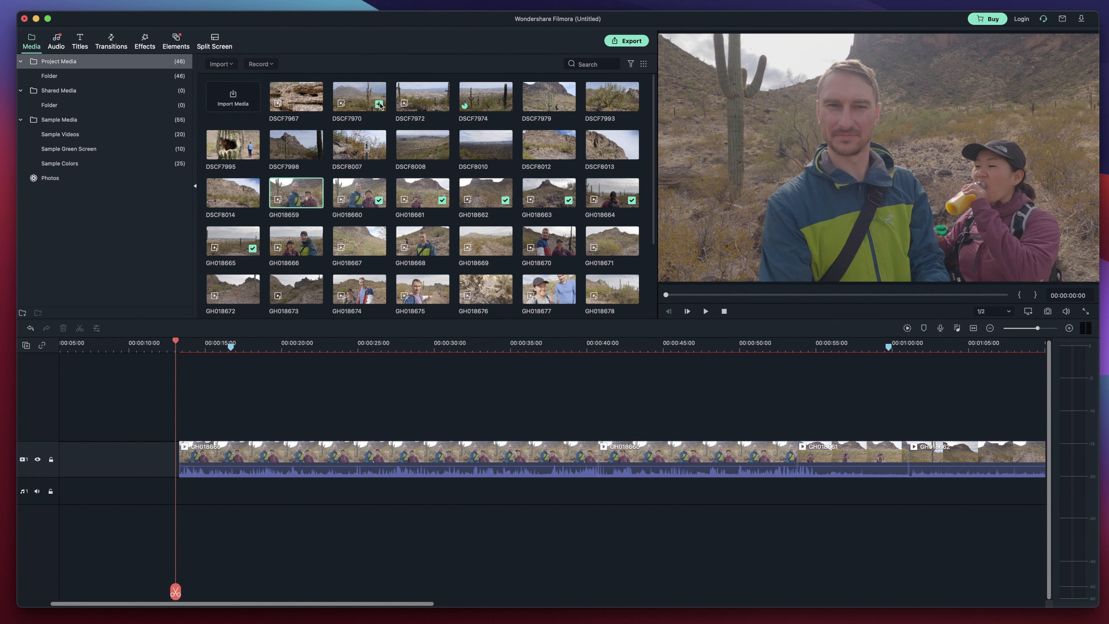
# Place DSCF7970 on a second video track above the GoPro footage, starting at the marker just before 00:01:00.
pyautogui.moveTo(360, 105); pyautogui.dragTo(399, 385)
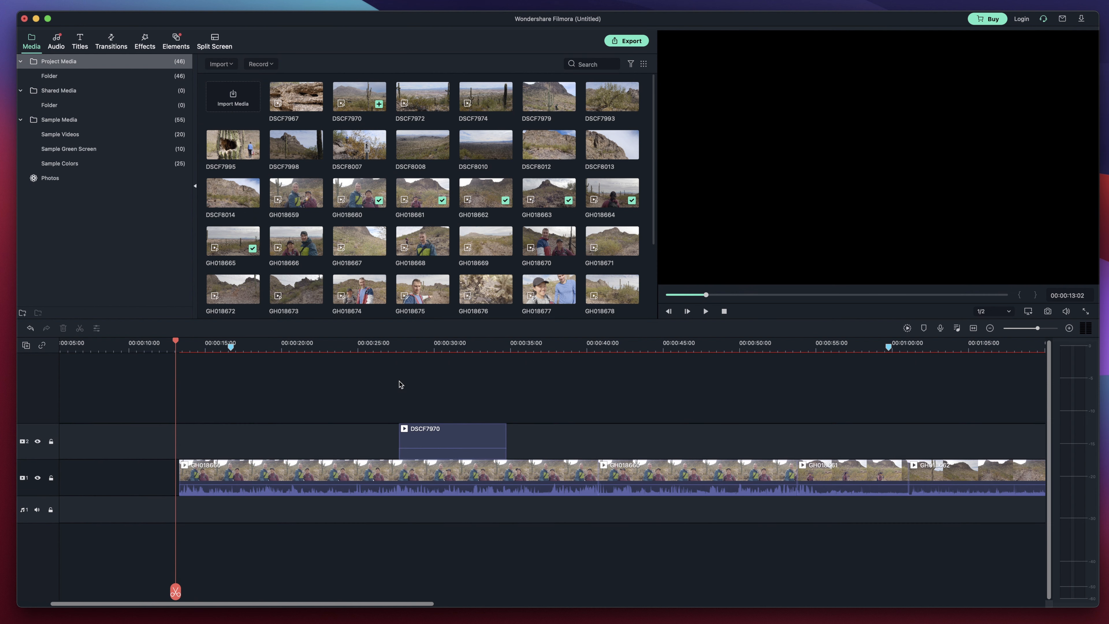
pyautogui.moveTo(433, 426); pyautogui.dragTo(662, 436)
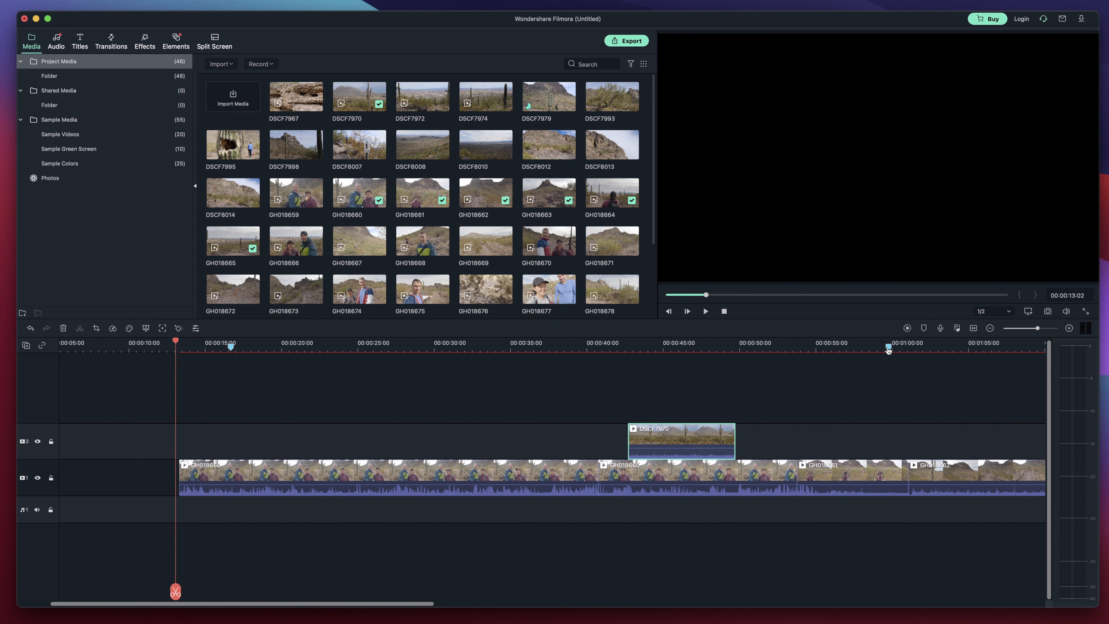
pyautogui.moveTo(683, 428); pyautogui.dragTo(940, 428)
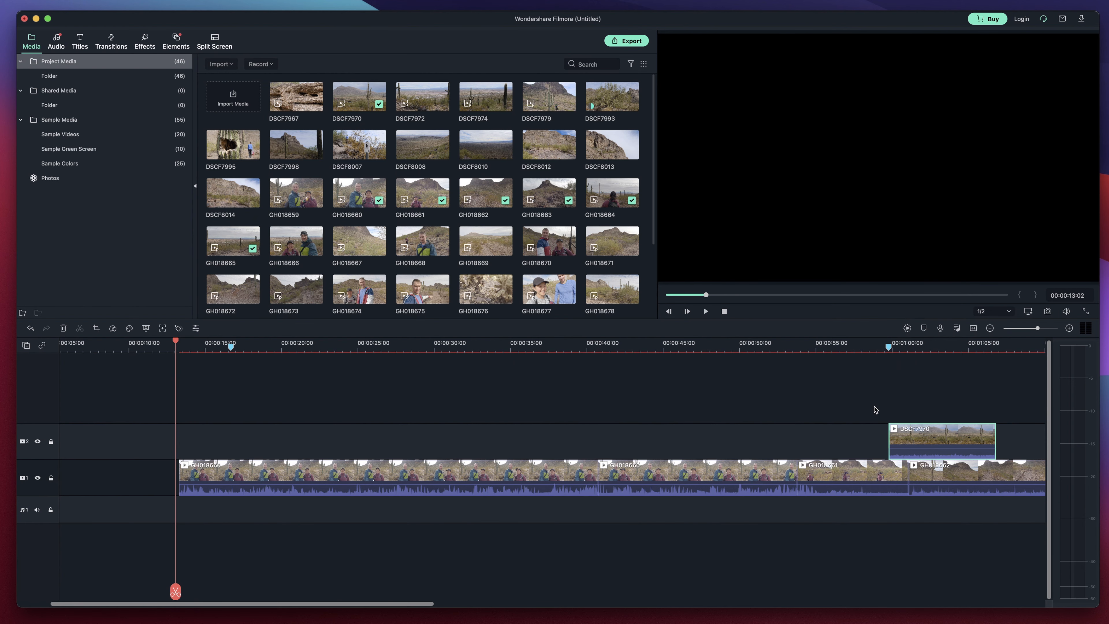
# Trim the start of the DSCF7970 clip to the playhead at 00:01:00:20.
pyautogui.click(904, 343)
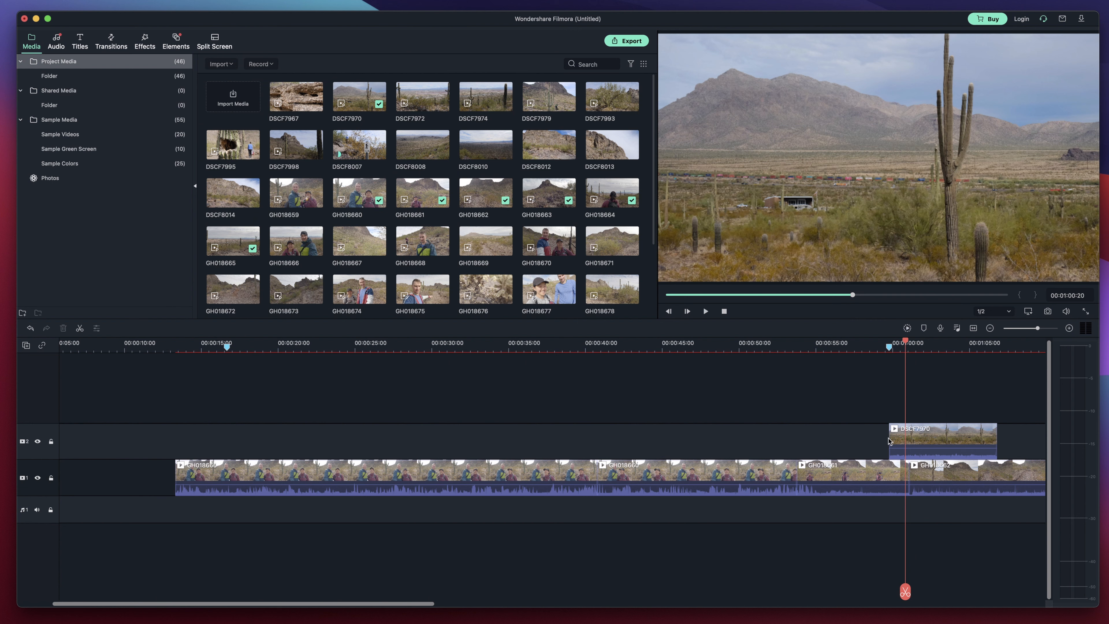
pyautogui.moveTo(889, 439); pyautogui.dragTo(963, 436)
pyautogui.click(952, 409)
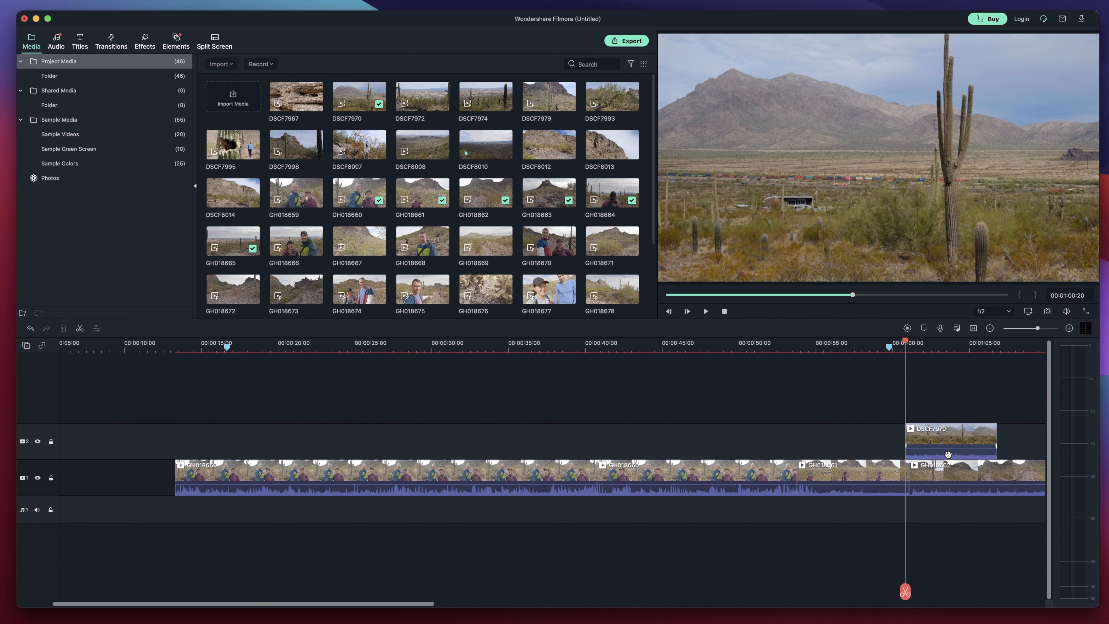
pyautogui.click(947, 438)
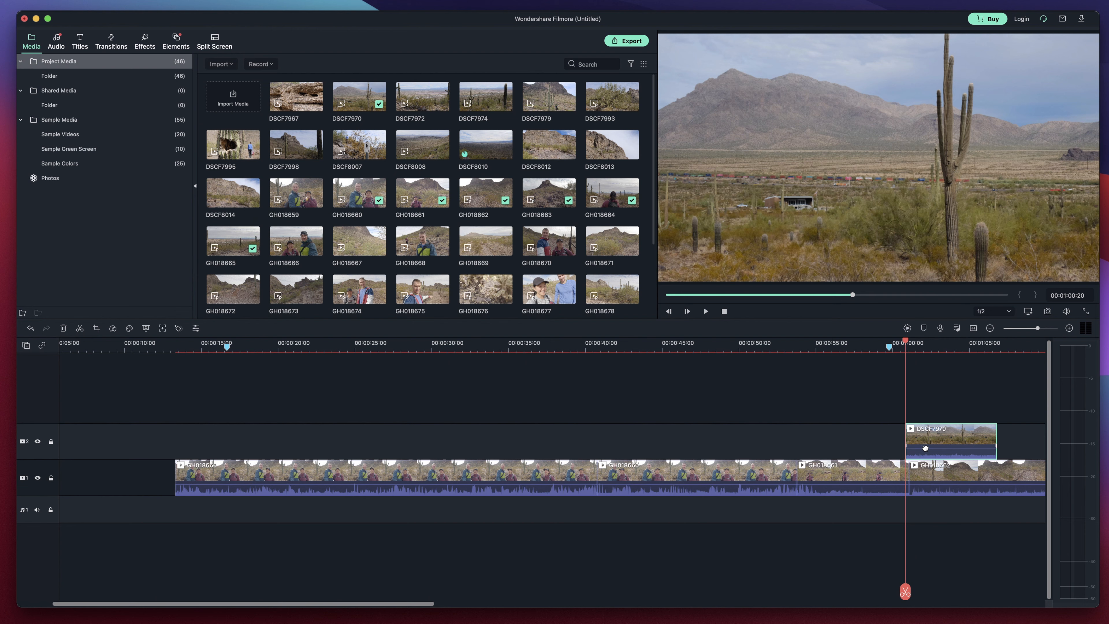
# Mute the audio of the DSCF7970 clip on the second video track.
pyautogui.moveTo(926, 448); pyautogui.dragTo(924, 472)
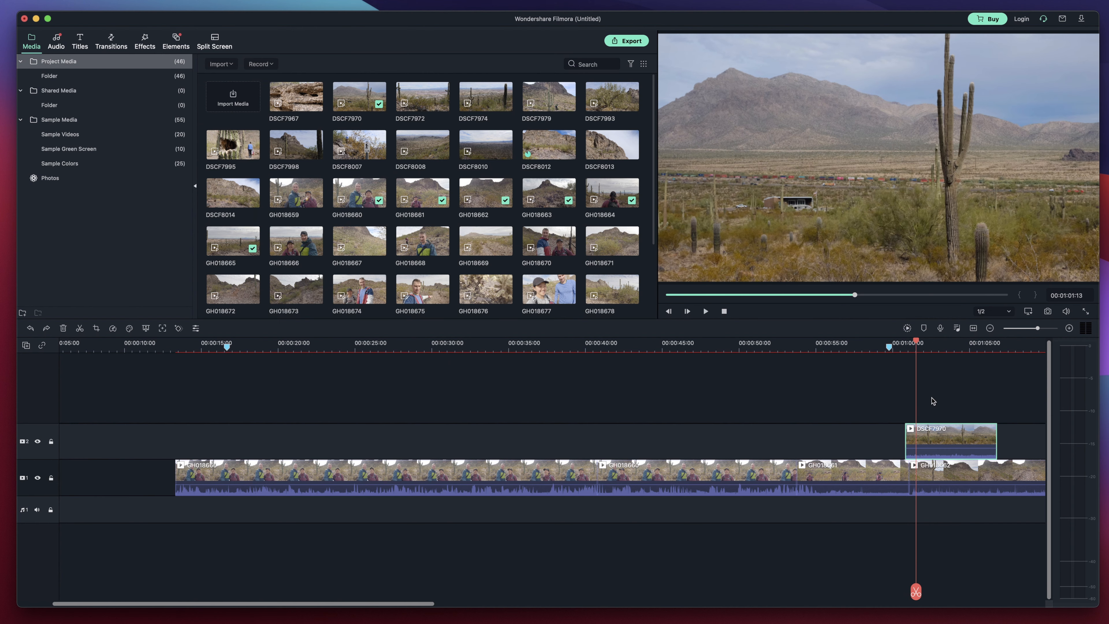
pyautogui.click(932, 400)
pyautogui.click(948, 441)
pyautogui.rightClick(939, 437)
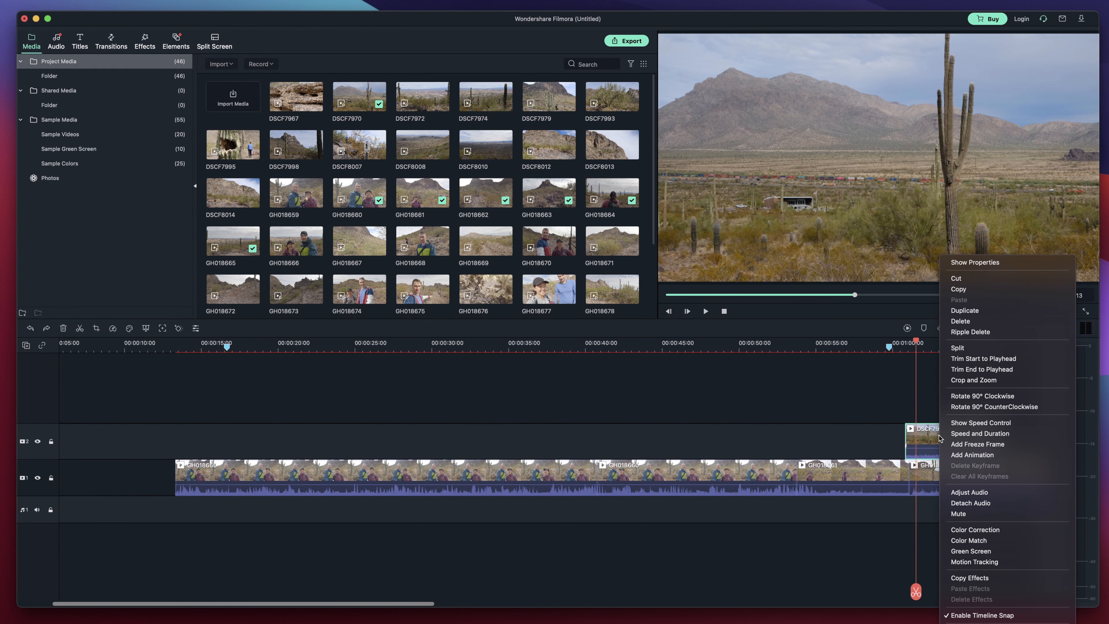
pyautogui.click(977, 518)
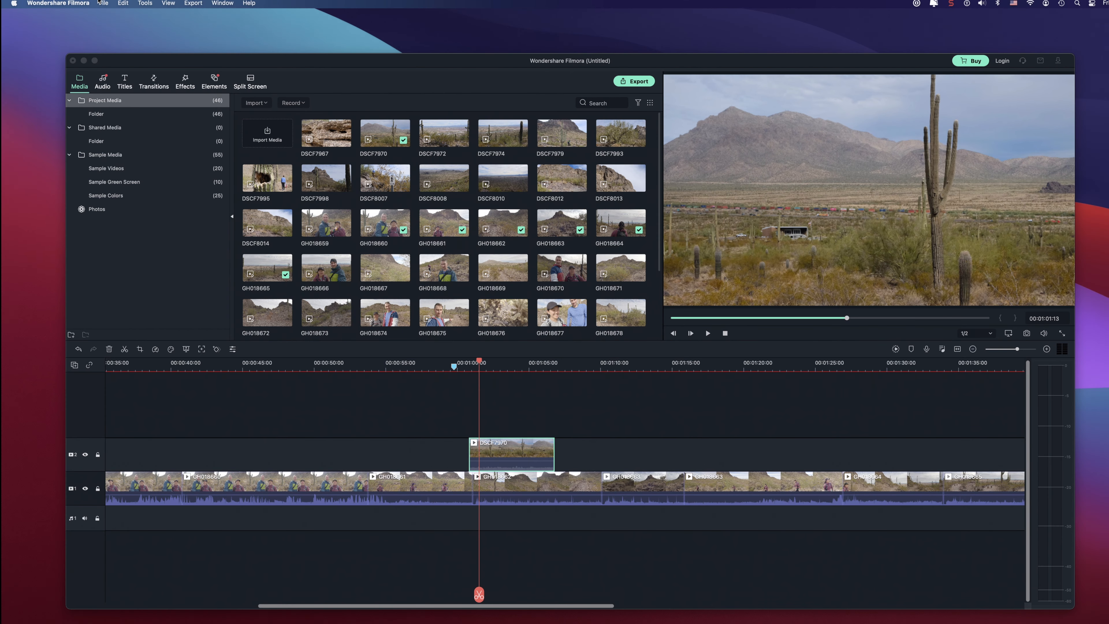
# Save the project under the name Picacho_Filmora.
pyautogui.click(102, 4)
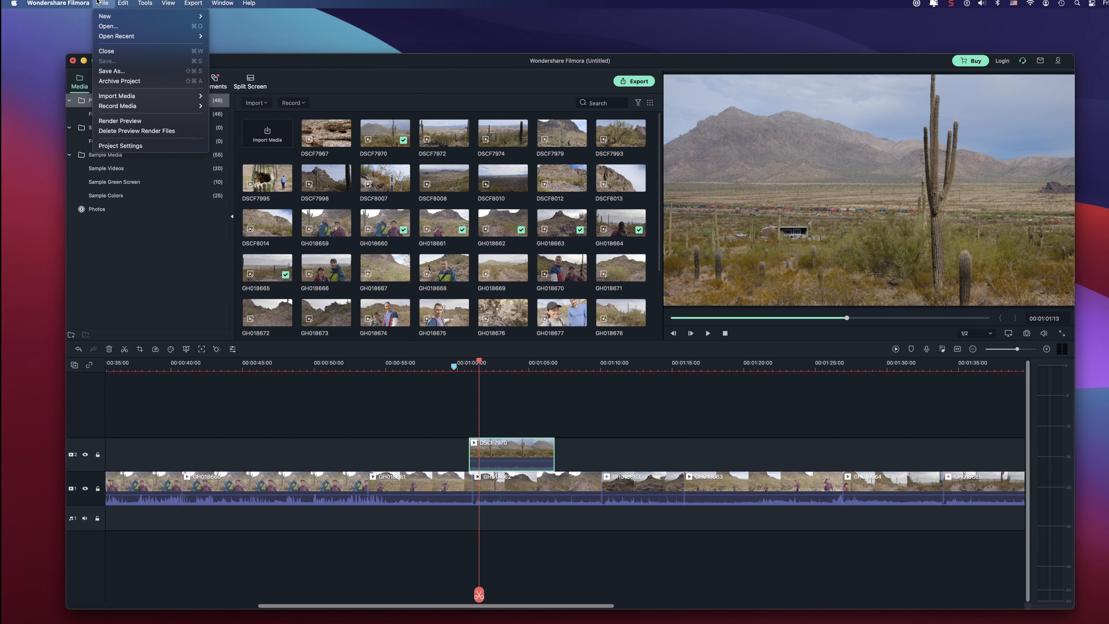
pyautogui.click(113, 71)
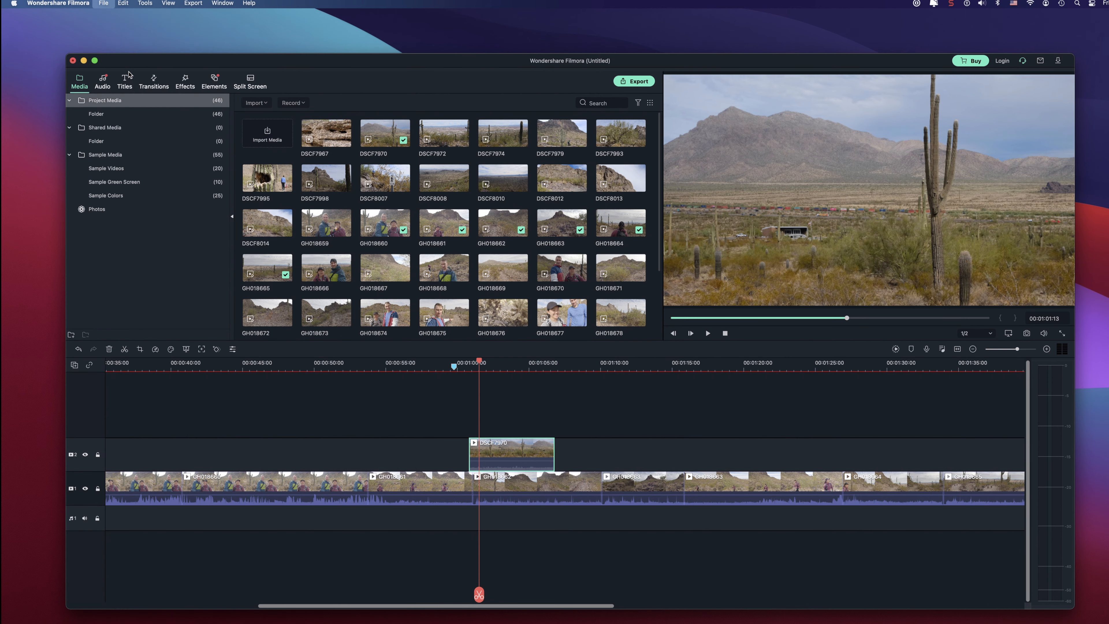
pyautogui.click(597, 303)
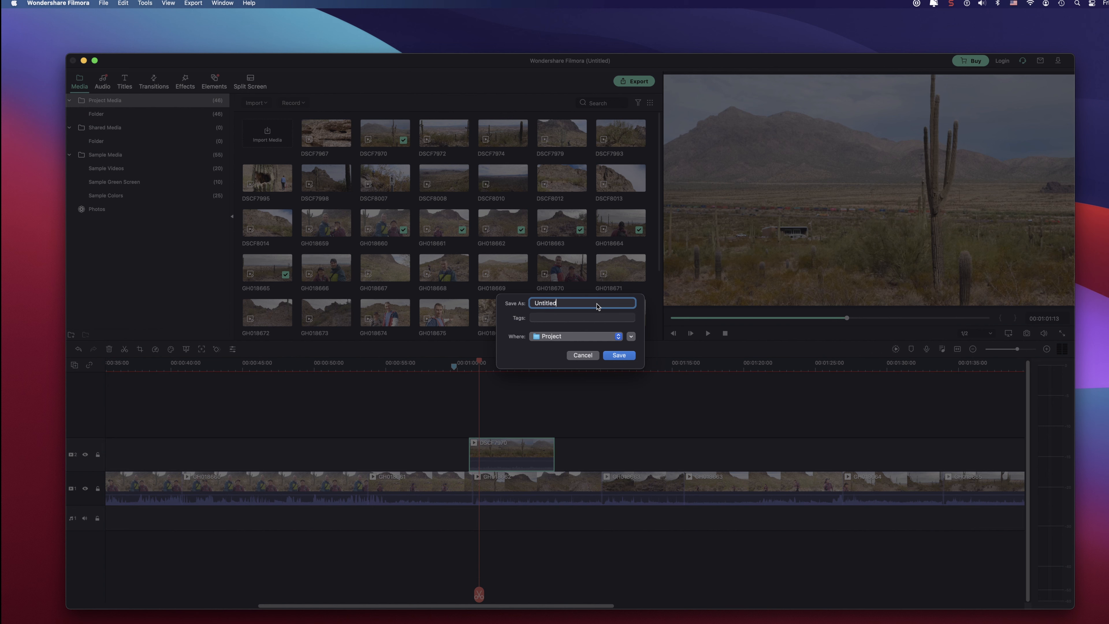
pyautogui.moveTo(571, 299); pyautogui.dragTo(524, 302)
pyautogui.click(573, 336)
pyautogui.click(563, 353)
pyautogui.write('Picacho_Filmora')
pyautogui.click(619, 355)
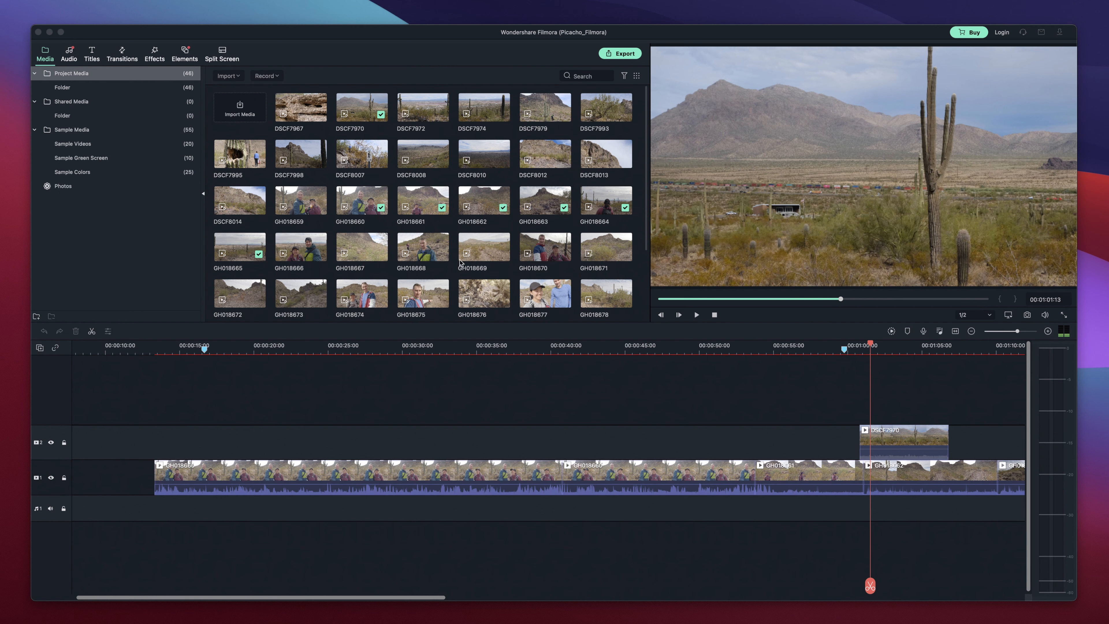
# Preview the Title 6 template and place it on the second video track above the start of GH018660.
pyautogui.click(92, 55)
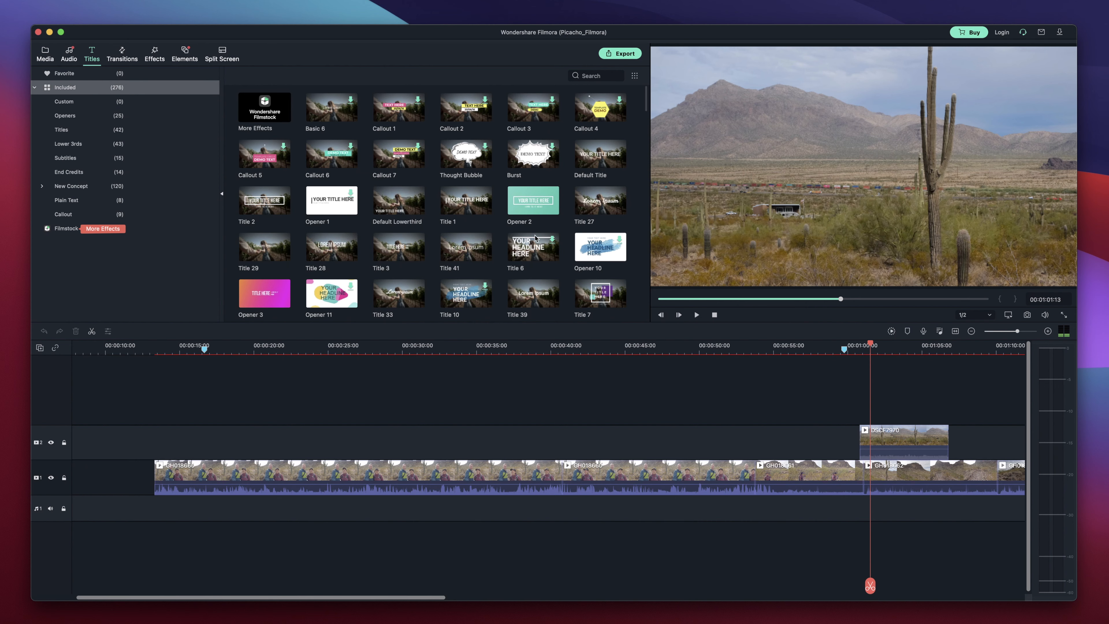
pyautogui.scroll(-1, 461, 251)
pyautogui.click(536, 249)
pyautogui.doubleClick(535, 249)
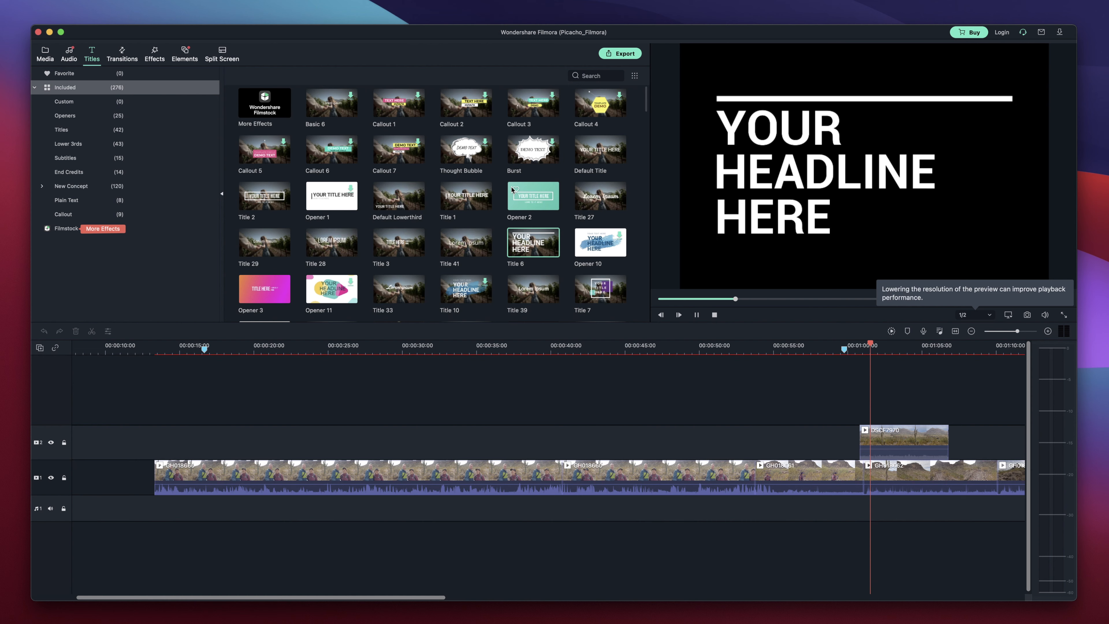
pyautogui.scroll(-1, 513, 189)
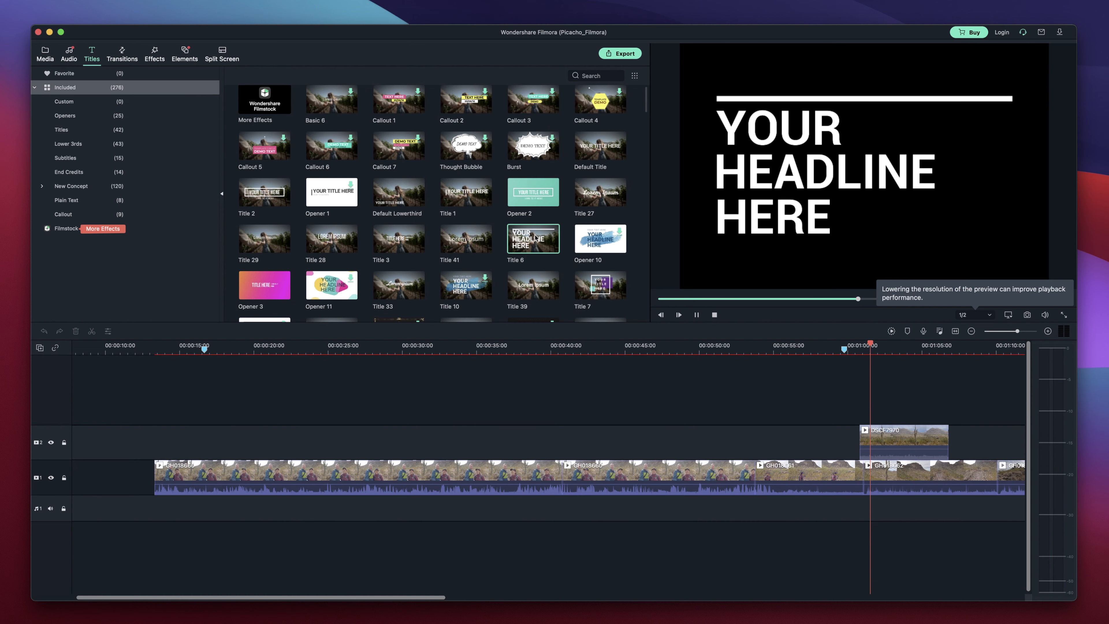
pyautogui.moveTo(536, 238); pyautogui.dragTo(155, 445)
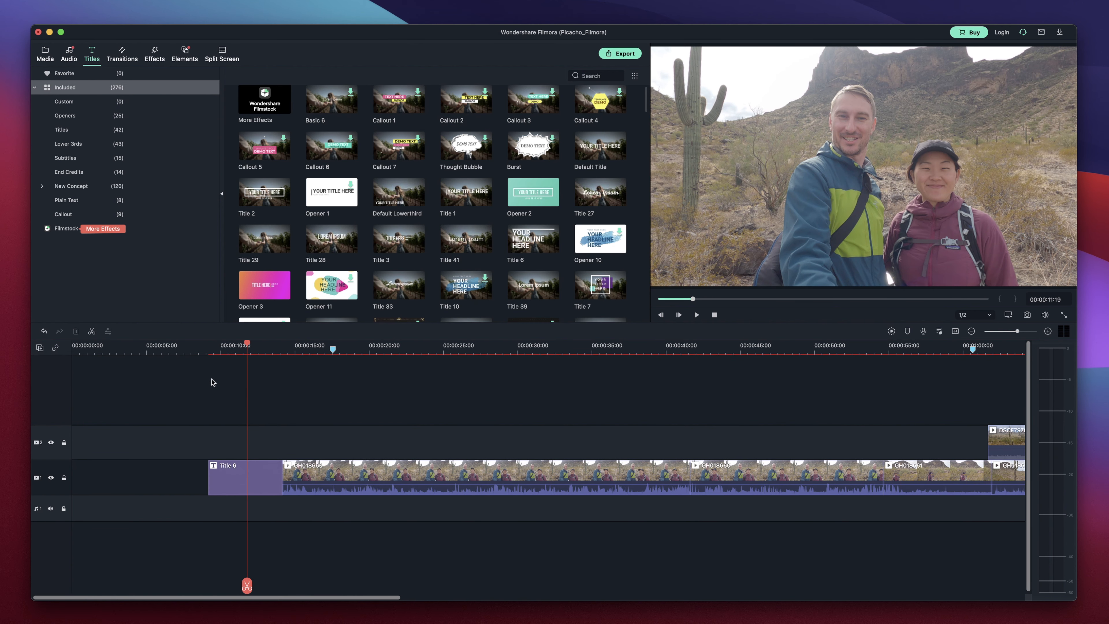
pyautogui.click(231, 432)
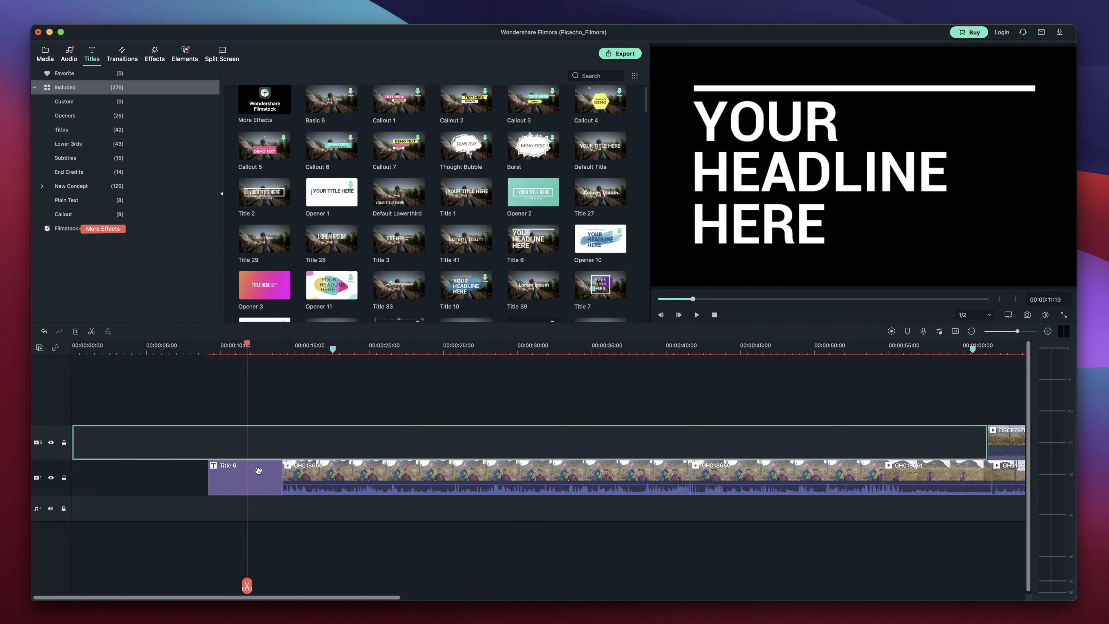
pyautogui.moveTo(228, 481); pyautogui.dragTo(309, 433)
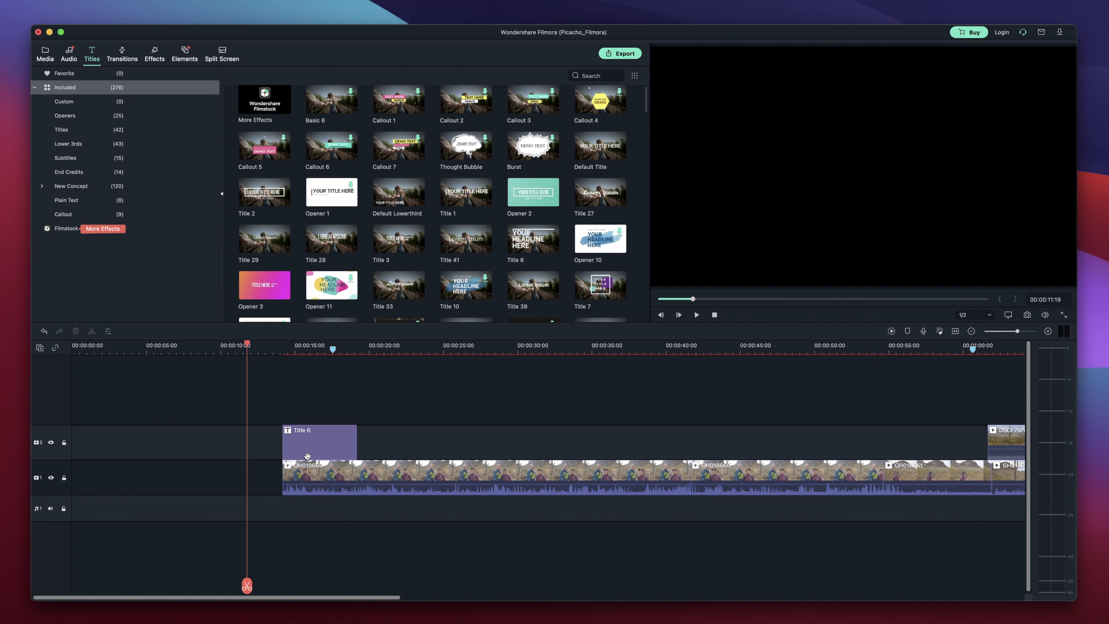
pyautogui.moveTo(308, 446); pyautogui.dragTo(308, 463)
# Replace the Title 6 placeholder text with "Picacho Peak" above "ARIZONA" in the lower-left corner of the video frame.
pyautogui.doubleClick(302, 429)
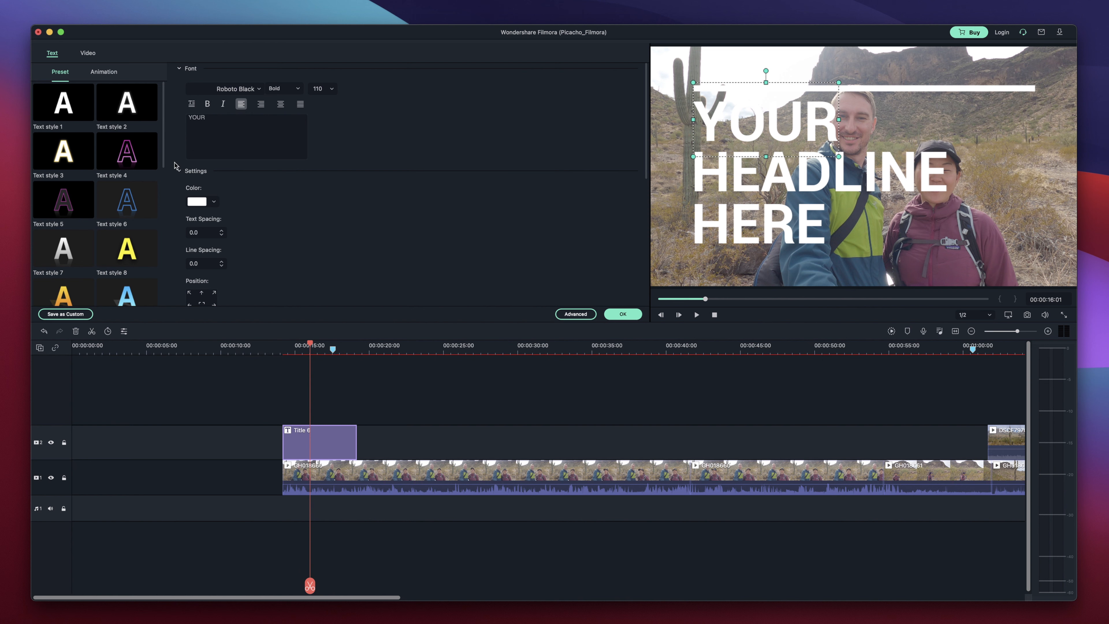
pyautogui.click(225, 127)
pyautogui.doubleClick(208, 115)
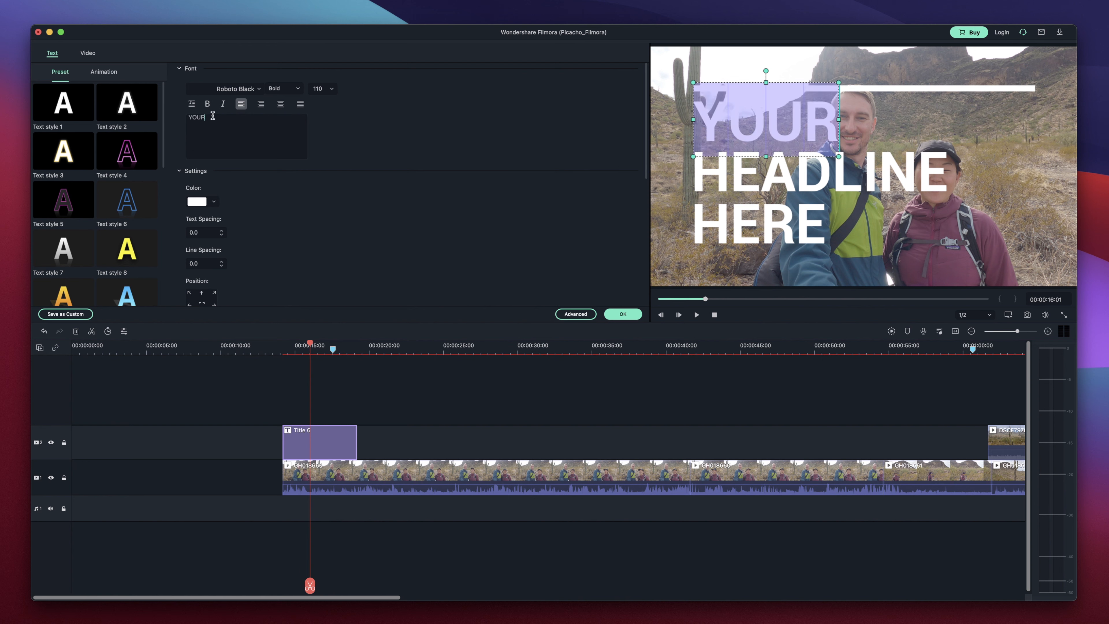
pyautogui.write('Picacho Peak')
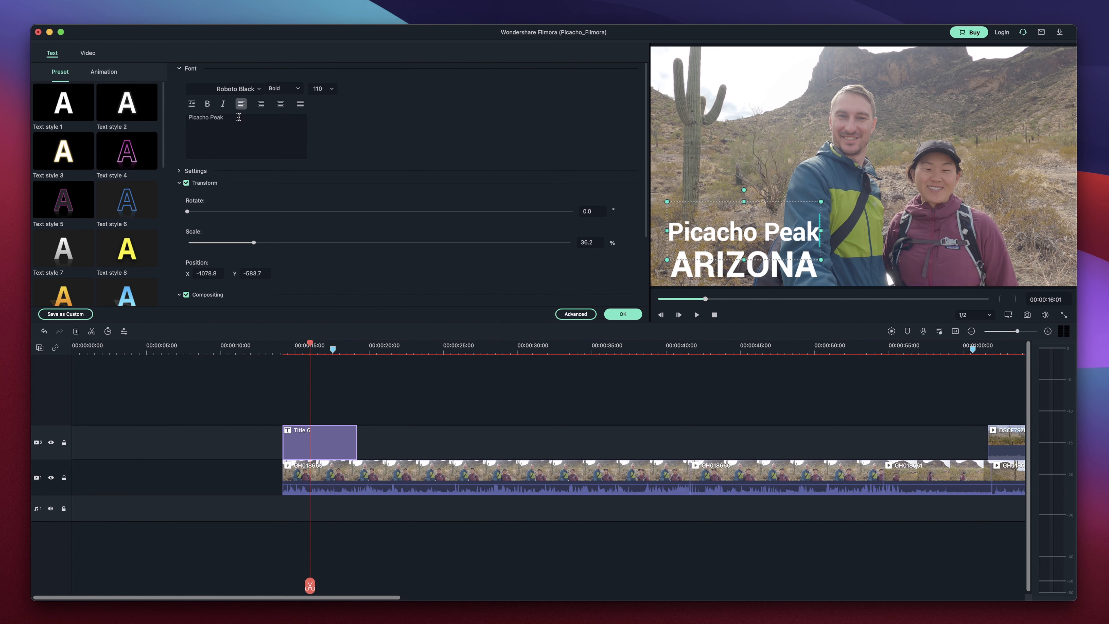
# Check the font, weight and size options for the Picacho Peak line and enlarge it to about 43% scale.
pyautogui.tripleClick(238, 117)
pyautogui.click(259, 89)
pyautogui.click(259, 90)
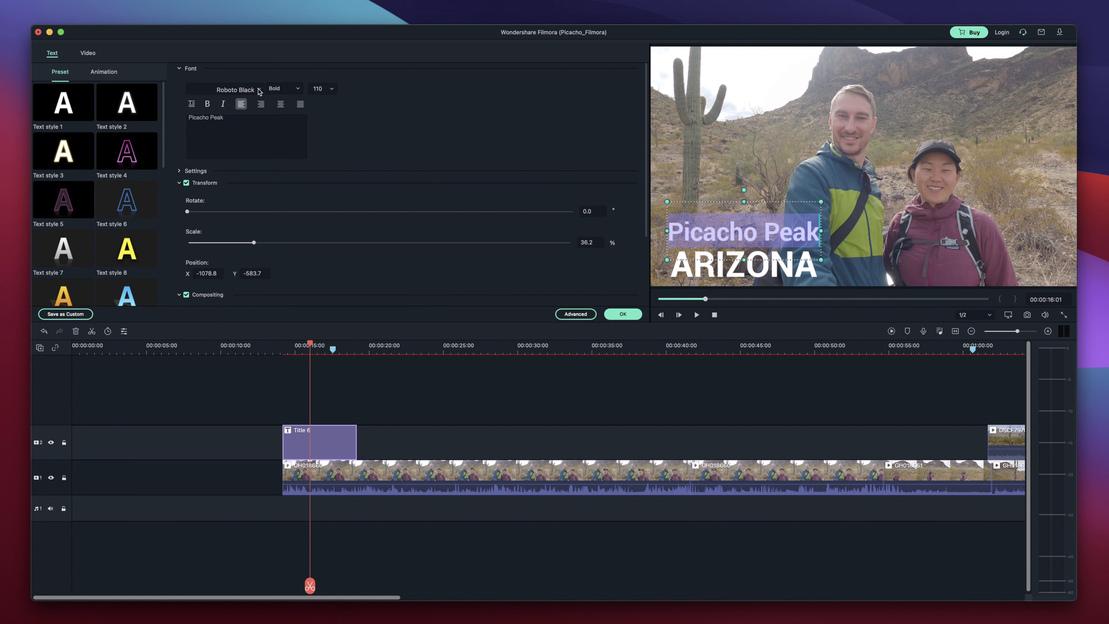
pyautogui.click(289, 89)
pyautogui.click(329, 89)
pyautogui.click(332, 88)
pyautogui.click(336, 88)
pyautogui.moveTo(821, 201); pyautogui.dragTo(851, 194)
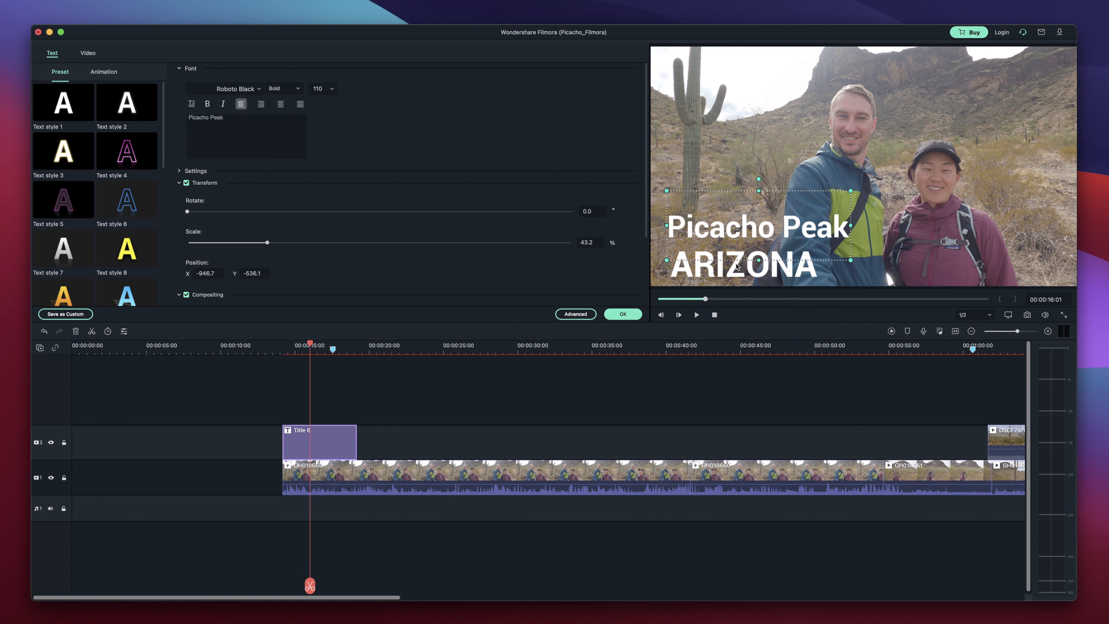
# Try 22% opacity, Text style 6 and Text style 8 on the Picacho Peak line.
pyautogui.scroll(-3, 404, 189)
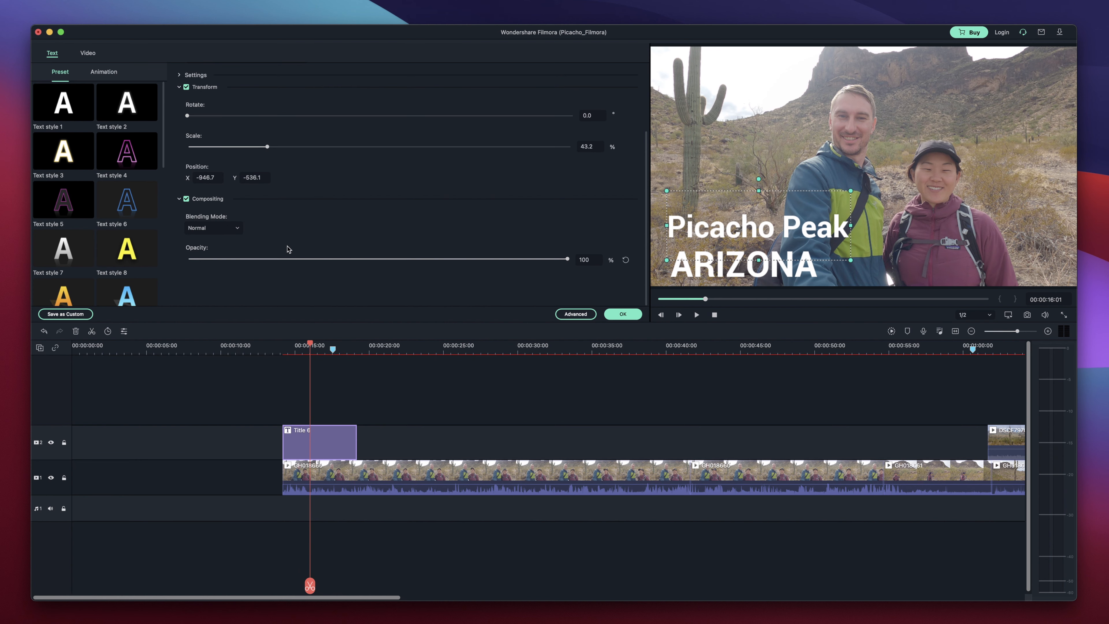
pyautogui.moveTo(567, 259); pyautogui.dragTo(269, 262)
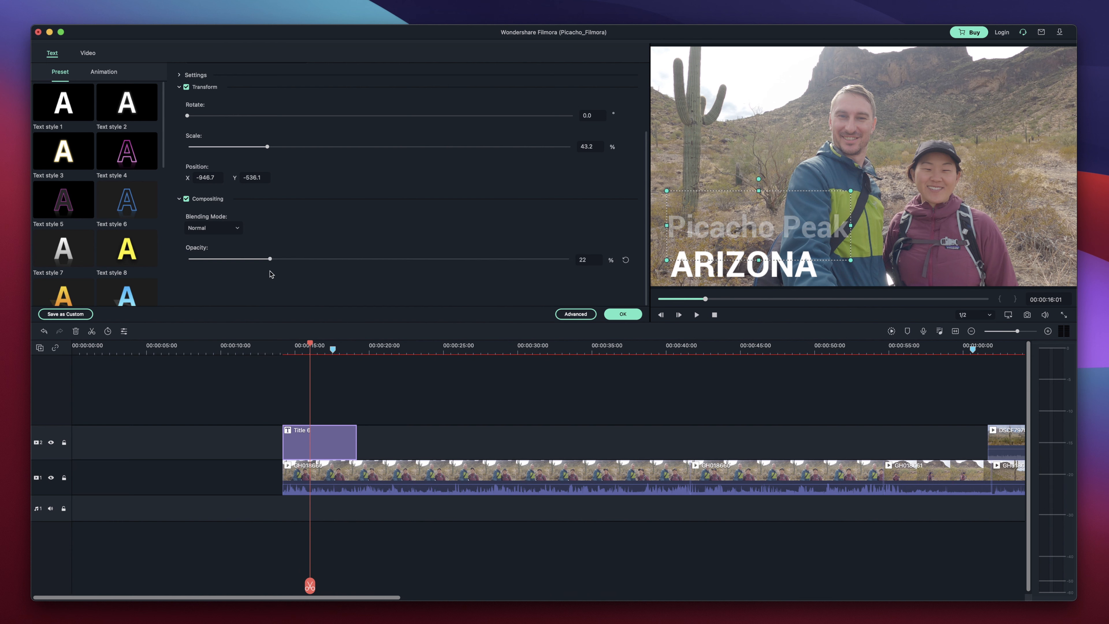
pyautogui.click(127, 200)
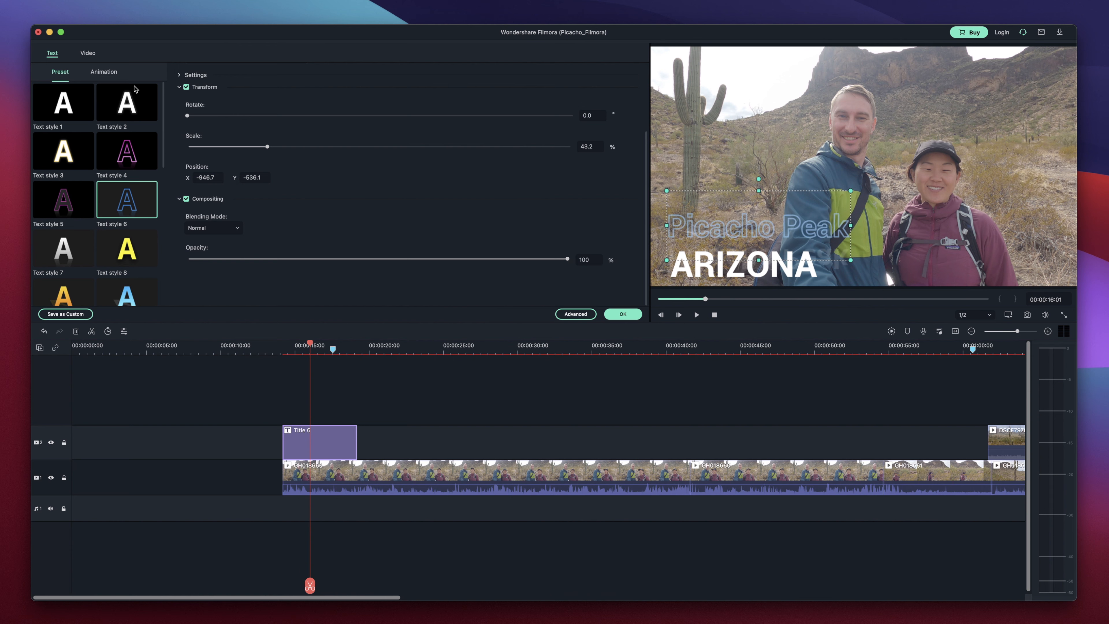
pyautogui.scroll(-1, 78, 152)
pyautogui.scroll(-3, 79, 175)
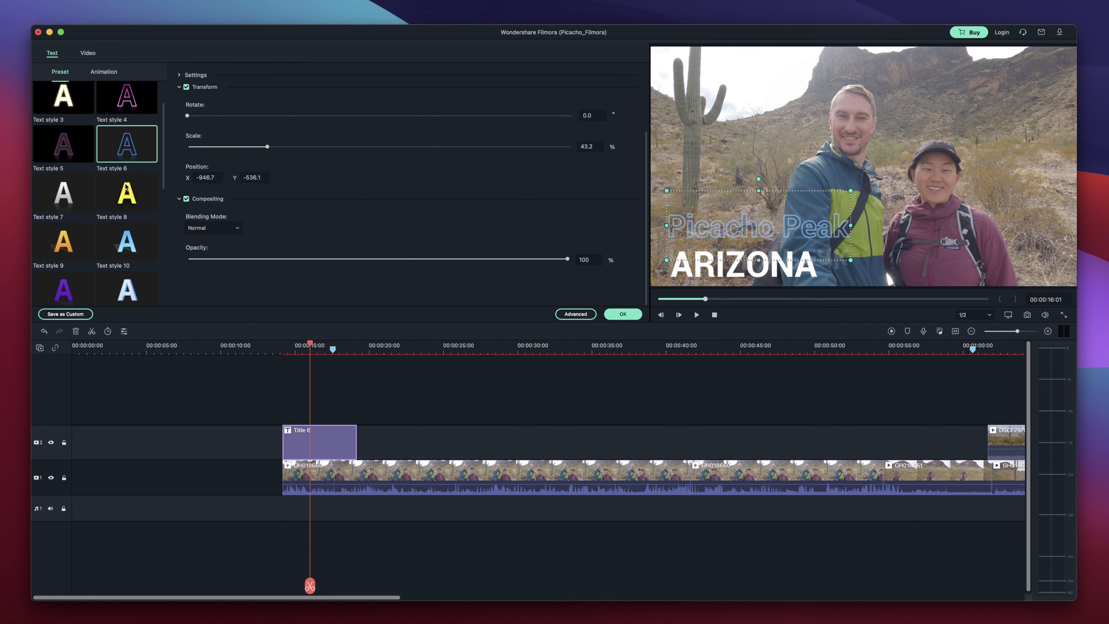
pyautogui.click(129, 185)
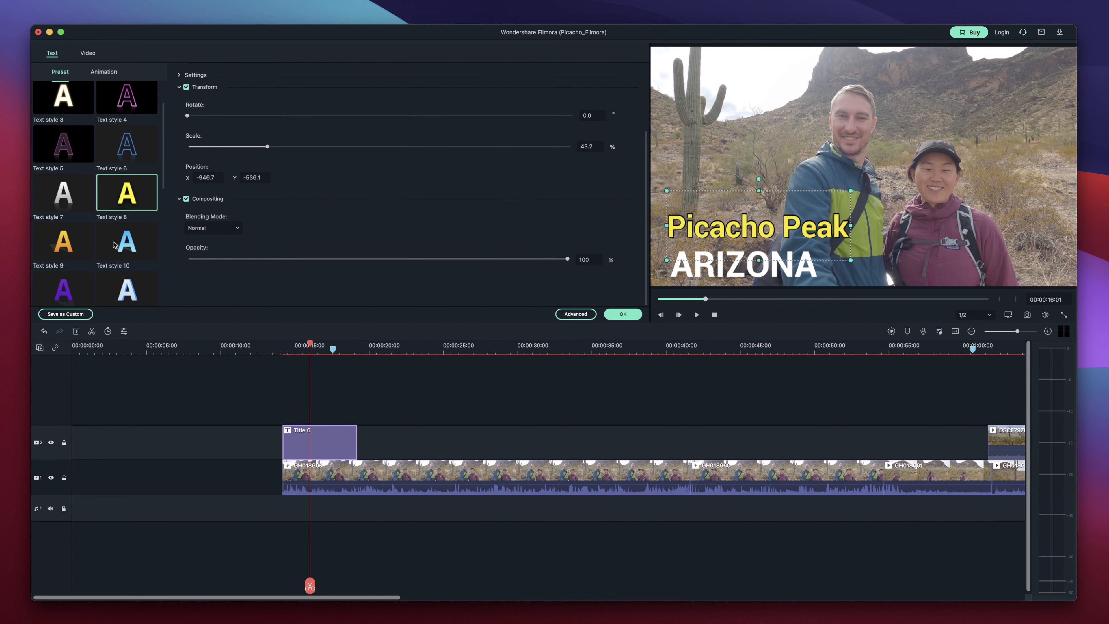
# Apply the title edits and play the timeline from the start of the title to review it.
pyautogui.click(105, 72)
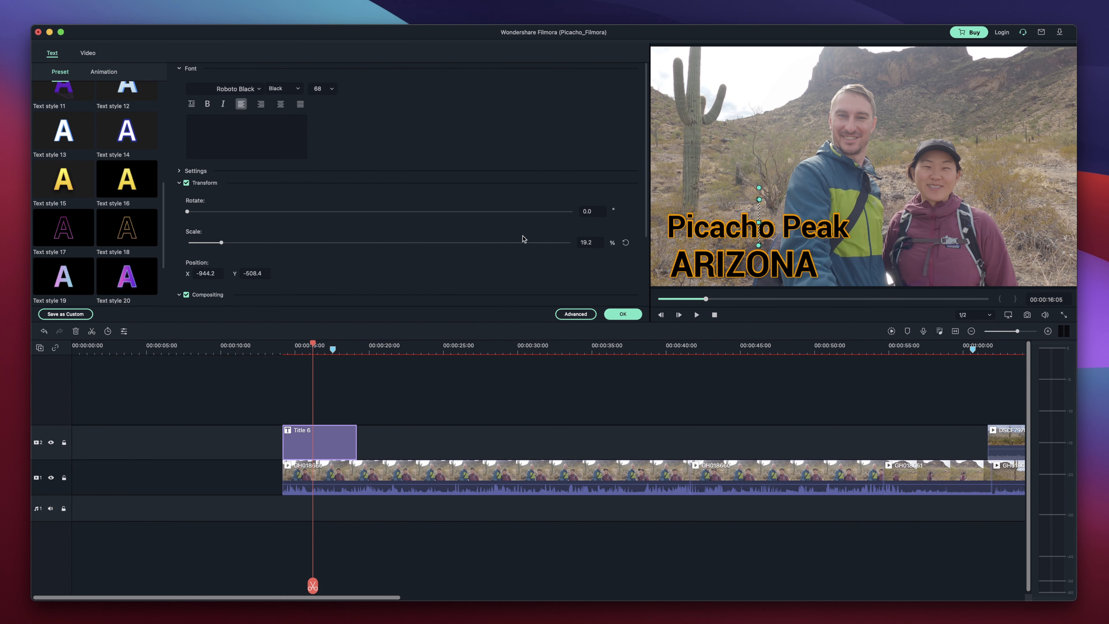
pyautogui.click(622, 314)
pyautogui.click(283, 349)
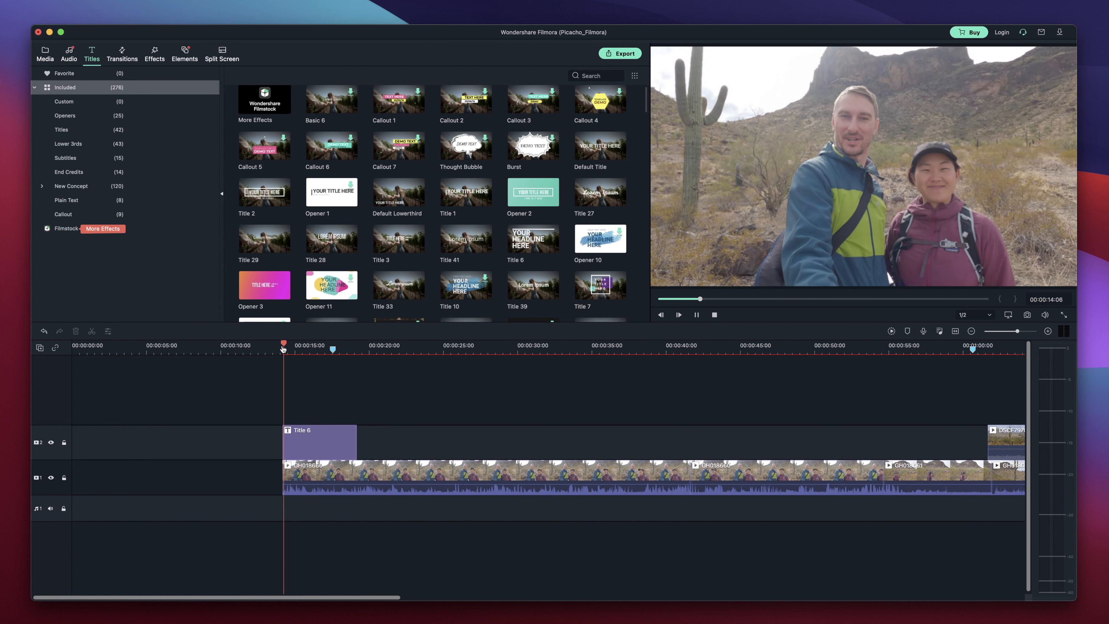
pyautogui.press('space')
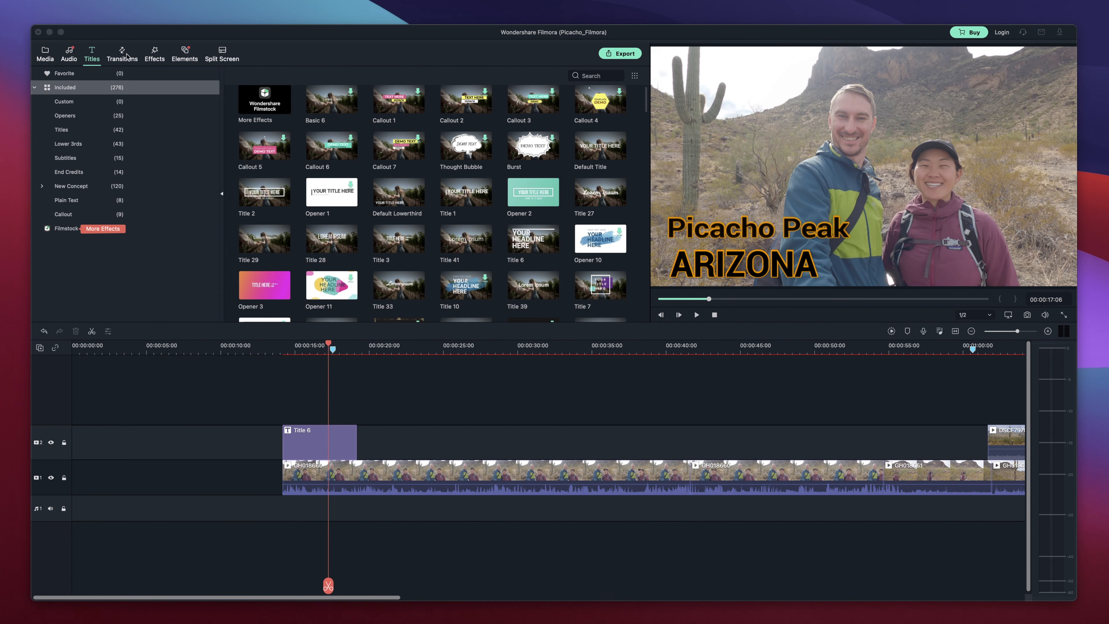
# Preview the Morph transition and apply it to the start of the DSCF7970 clip on the second video track.
pyautogui.click(123, 53)
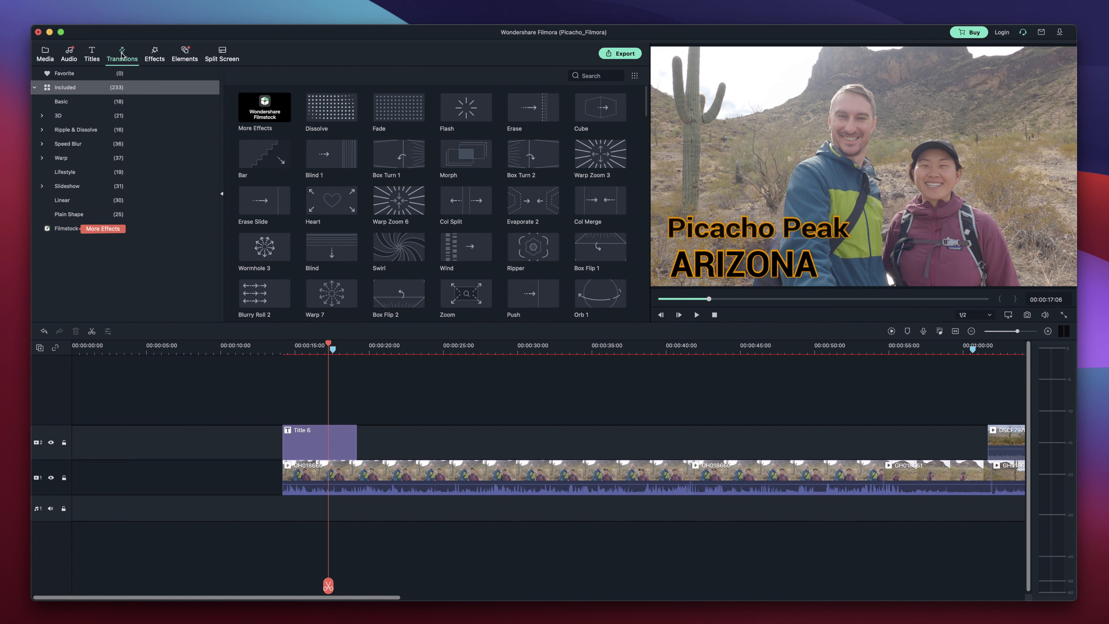
pyautogui.click(465, 162)
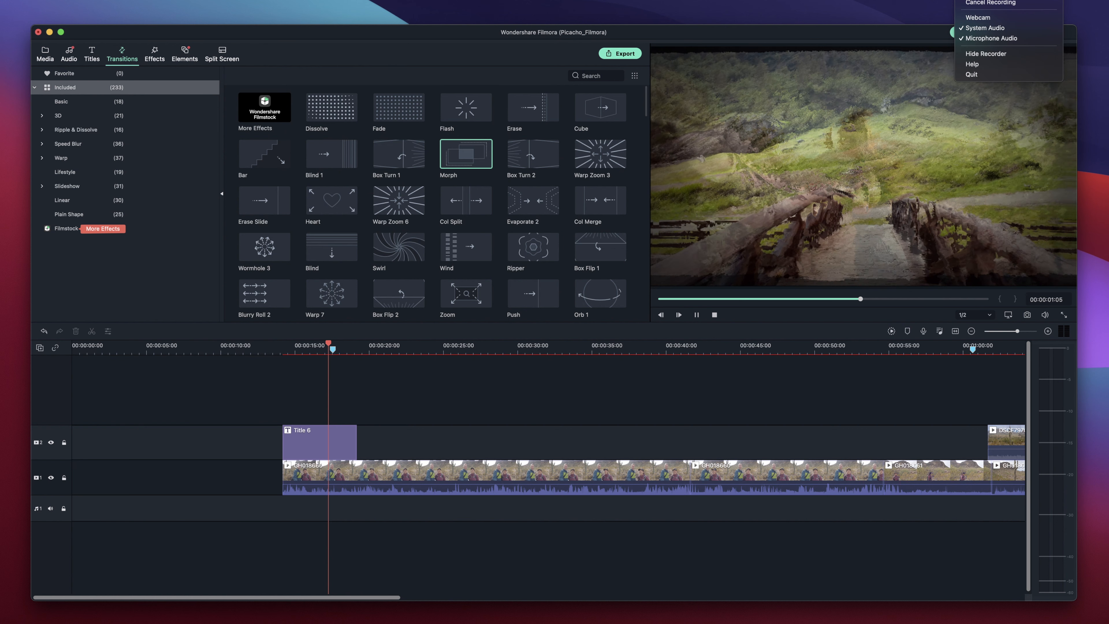
pyautogui.click(391, 389)
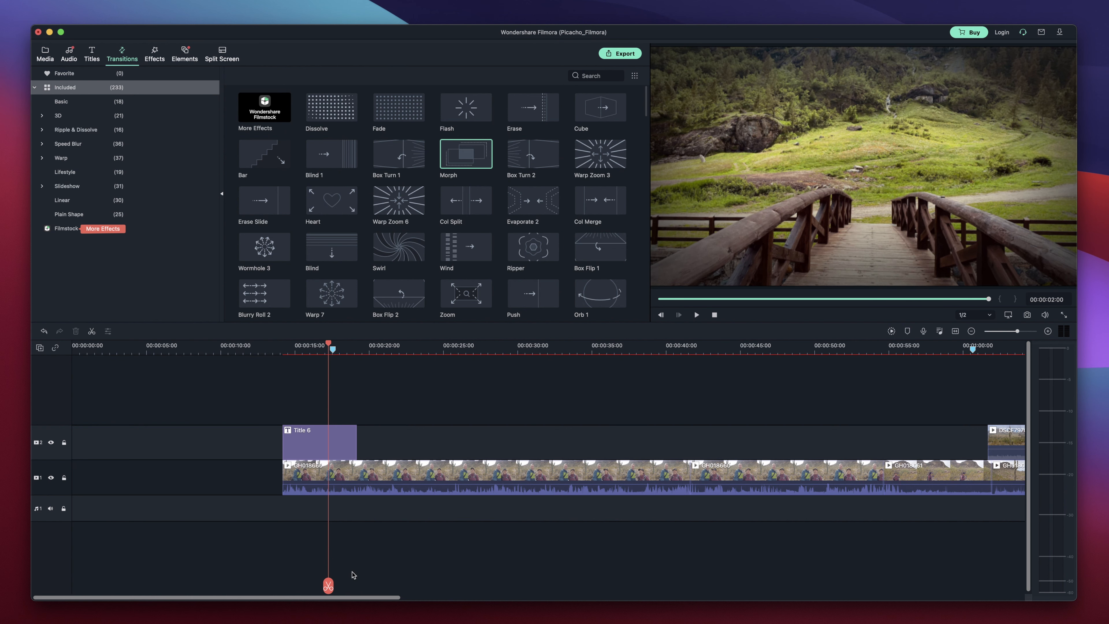
pyautogui.moveTo(349, 599); pyautogui.dragTo(444, 600)
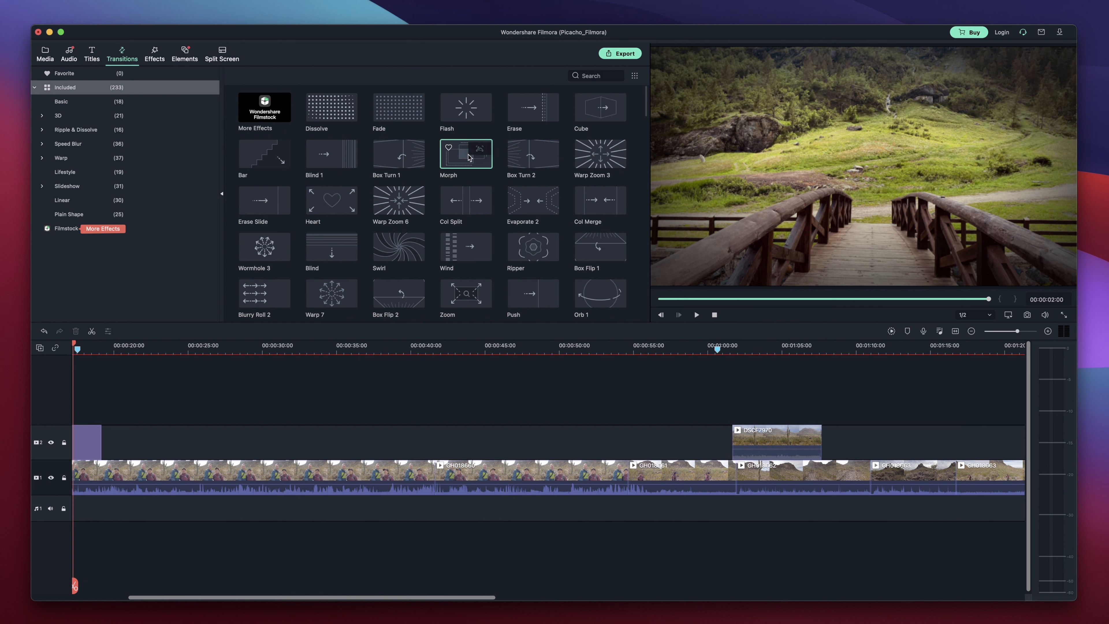
pyautogui.moveTo(466, 162); pyautogui.dragTo(736, 440)
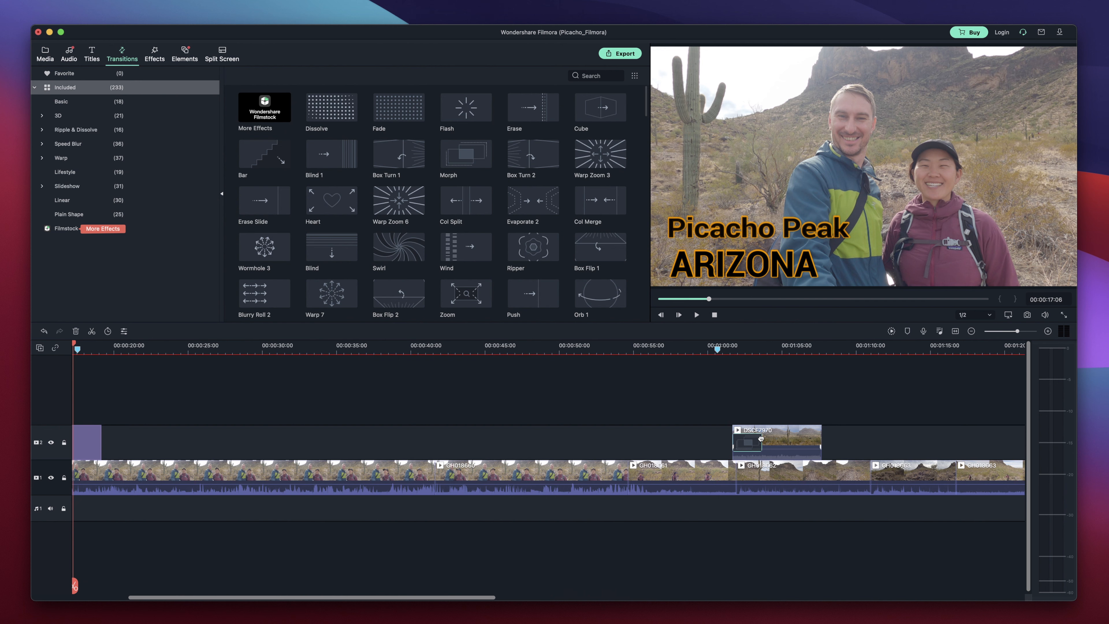
# Lengthen the Morph transition on the DSCF7970 clip and play the timeline to review it.
pyautogui.moveTo(761, 439)
pyautogui.mouseDown()
pyautogui.moveTo(820, 442)
pyautogui.moveTo(779, 442)
pyautogui.mouseUp()
pyautogui.click(752, 415)
pyautogui.press('space')
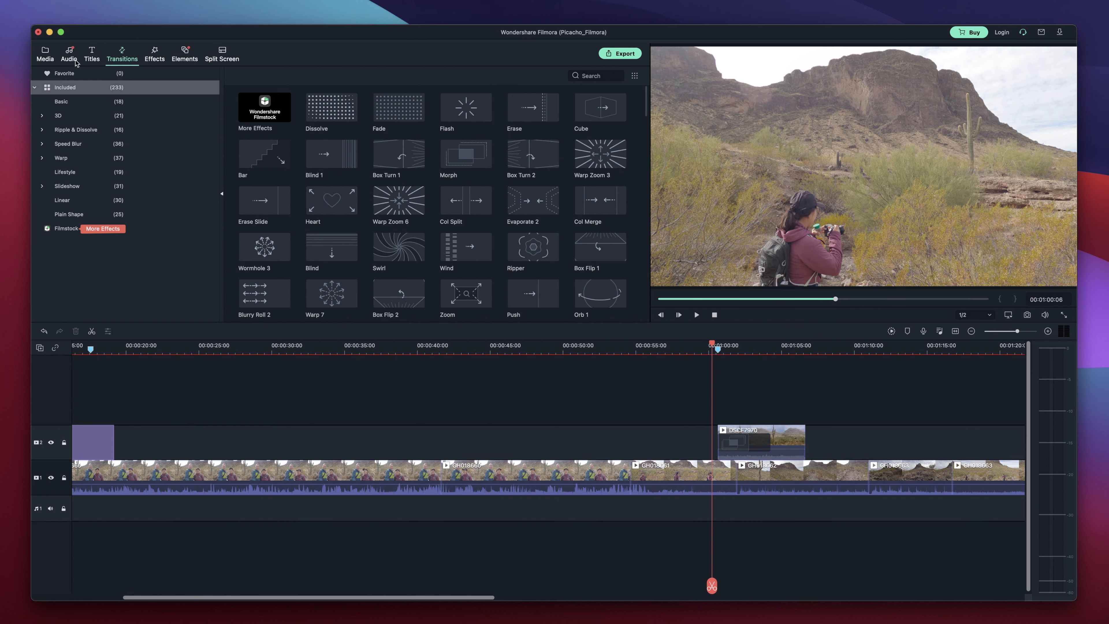
# Browse the included Tender & Sentimental music tracks.
pyautogui.click(70, 55)
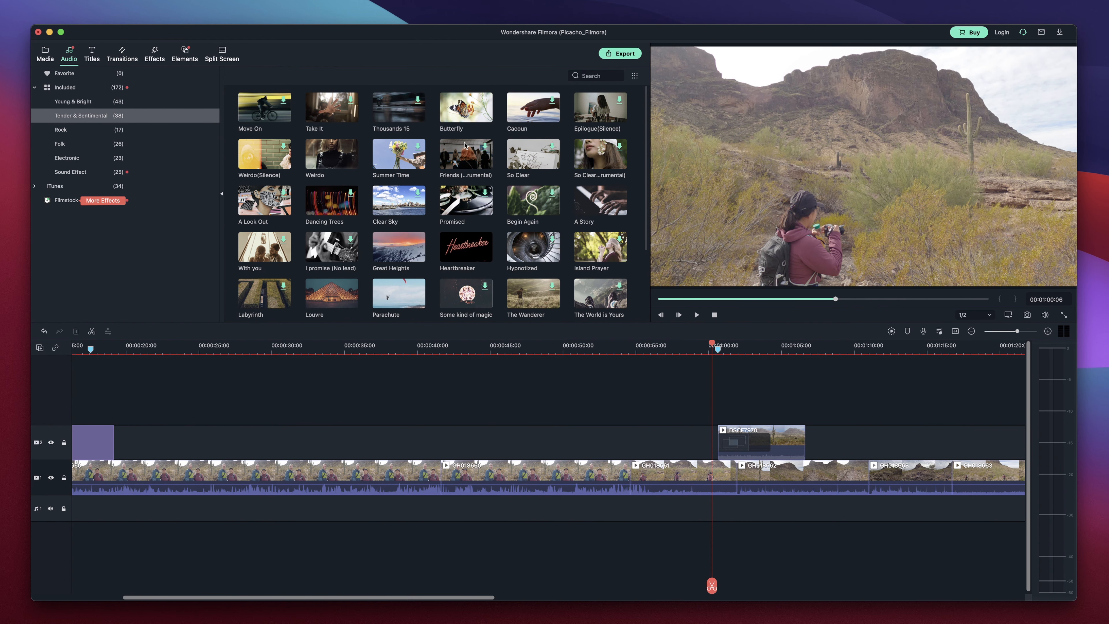
pyautogui.scroll(-2, 616, 199)
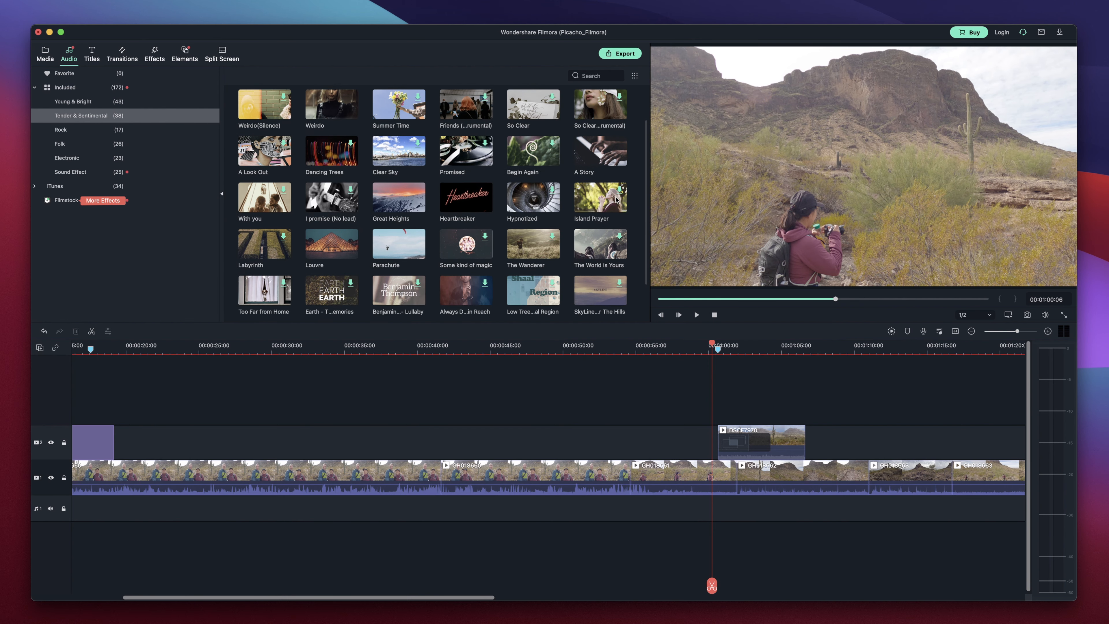
pyautogui.scroll(-2, 616, 199)
pyautogui.scroll(4, 471, 172)
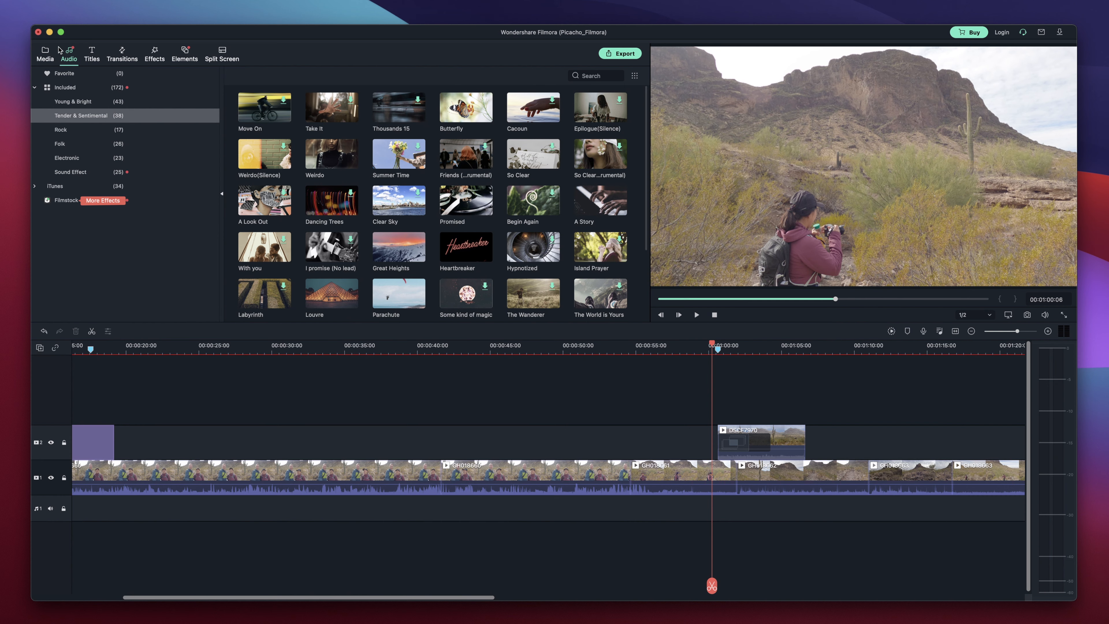
# Import the ES_Across the Desert song, place it on the audio track under the start of the GoPro footage and play it.
pyautogui.click(45, 54)
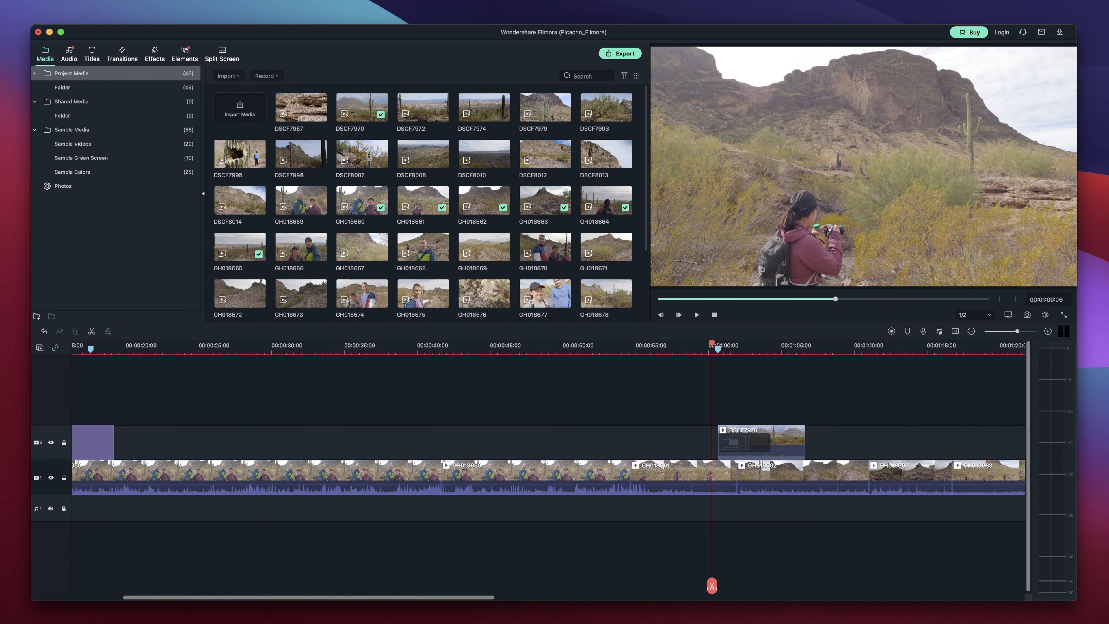
pyautogui.moveTo(1073, 393); pyautogui.dragTo(577, 218)
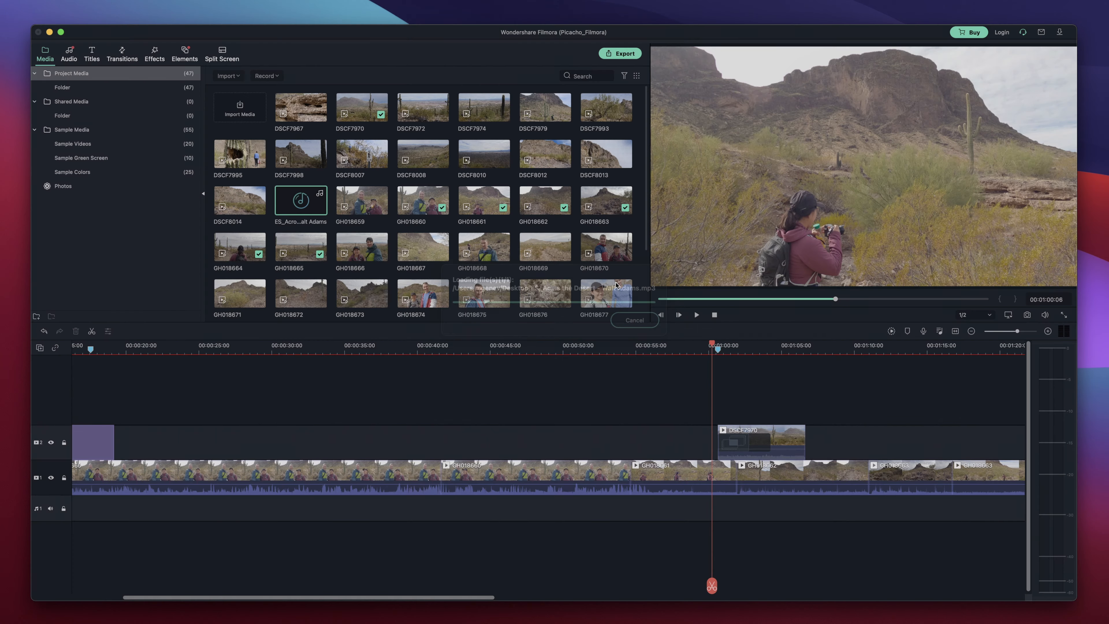
pyautogui.moveTo(328, 346); pyautogui.dragTo(77, 520)
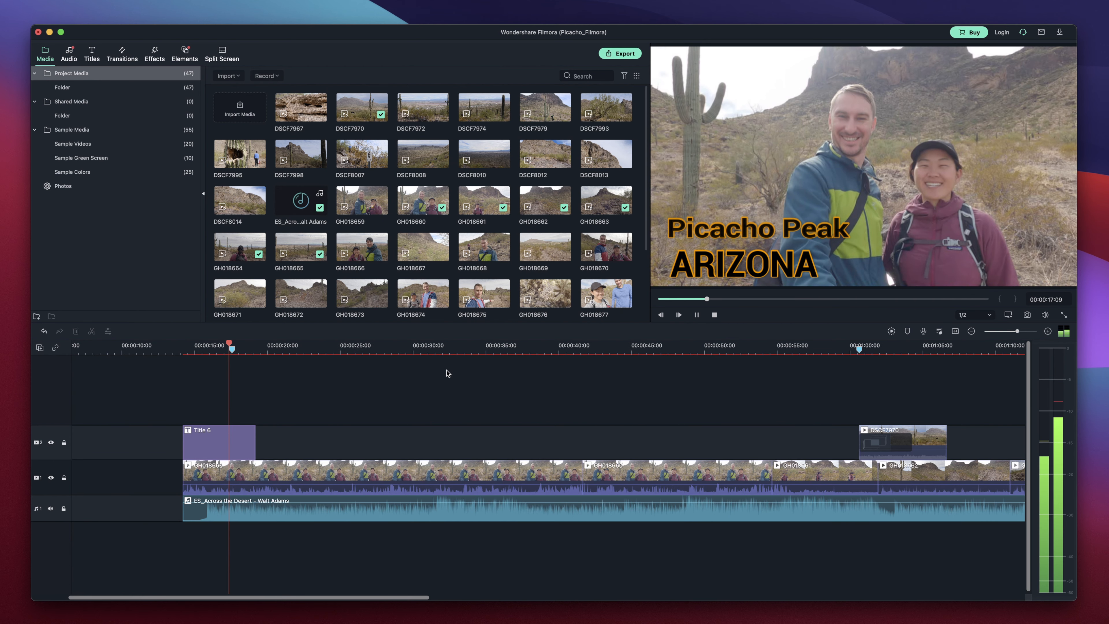
pyautogui.press('space')
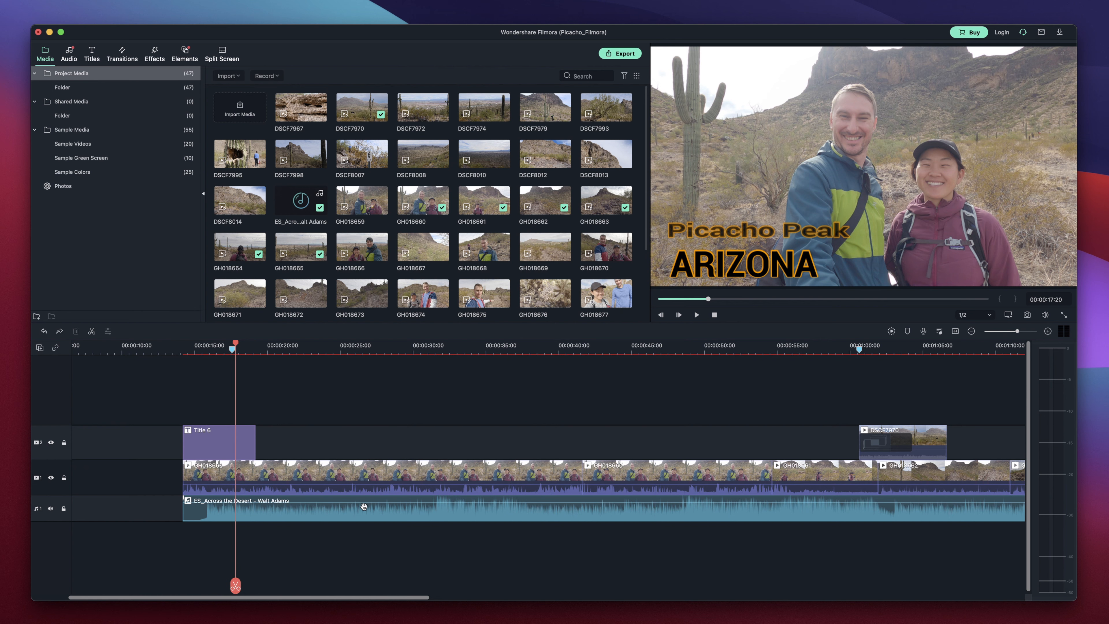
# Shift the music ahead of the GoPro footage and fill the lead-in with trimmed DSCF7995, DSCF7998 and DSCF8007 clips.
pyautogui.moveTo(245, 502); pyautogui.dragTo(193, 502)
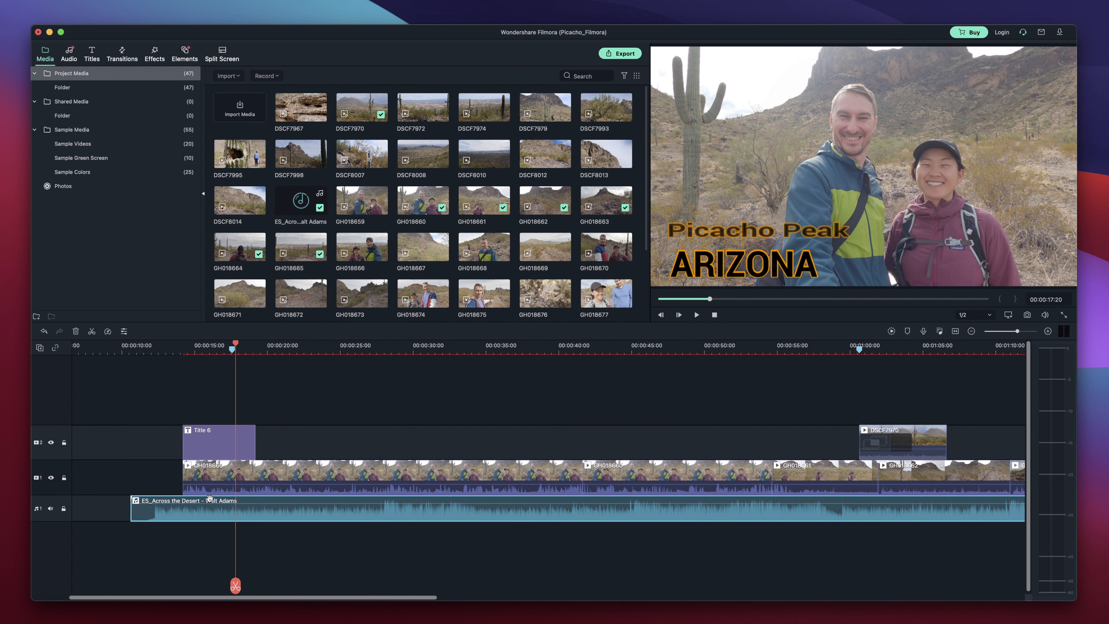
pyautogui.moveTo(255, 502); pyautogui.dragTo(234, 502)
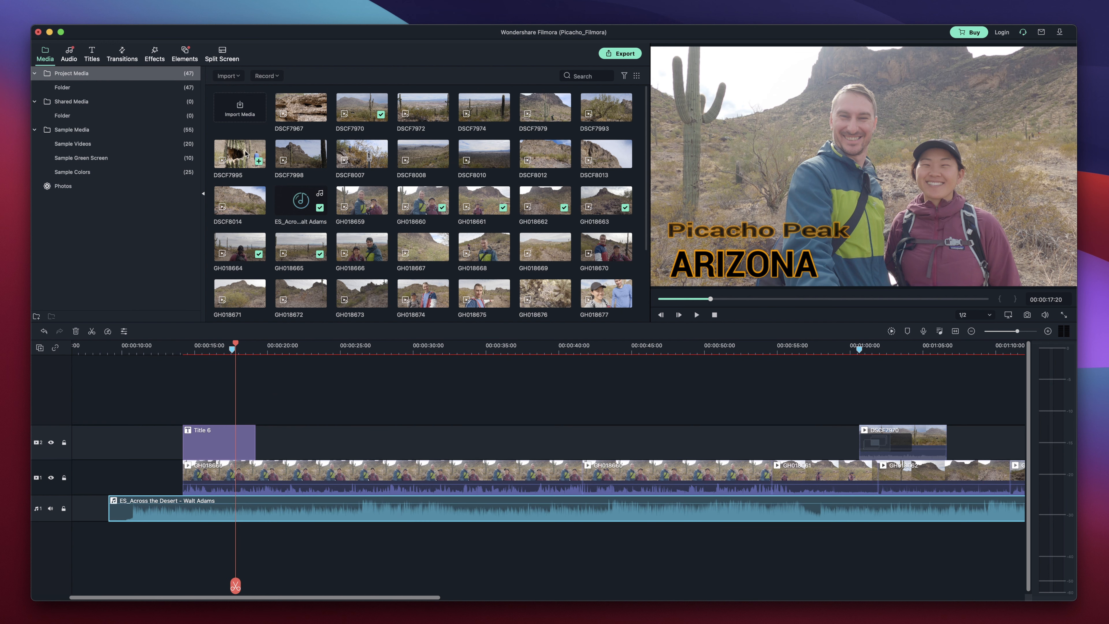
pyautogui.click(272, 151)
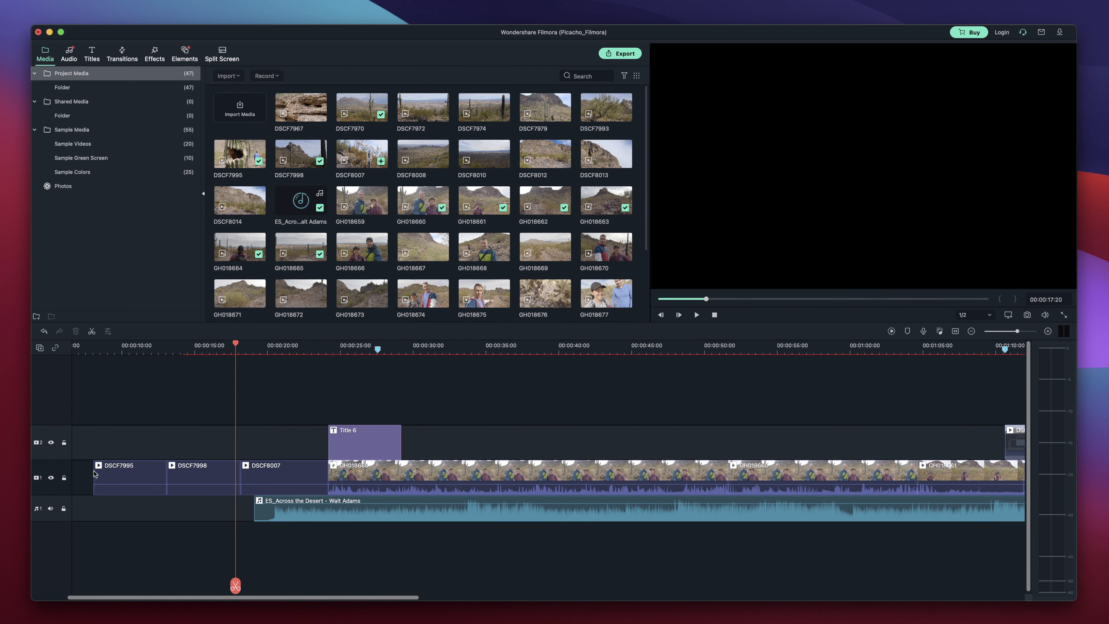
pyautogui.rightClick(203, 476)
pyautogui.click(267, 477)
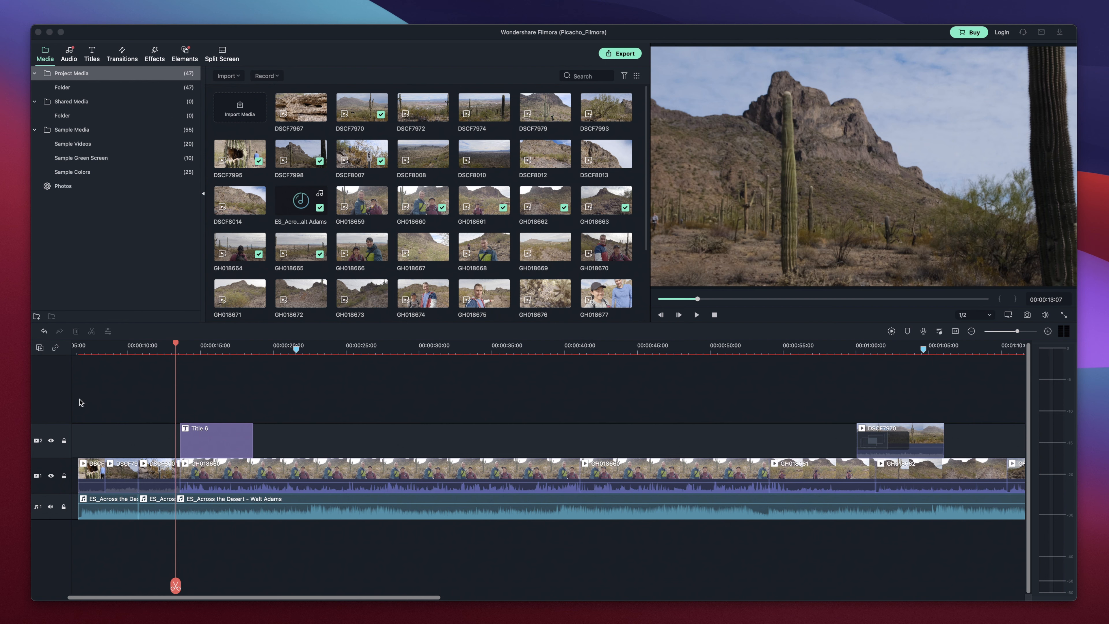
pyautogui.click(175, 341)
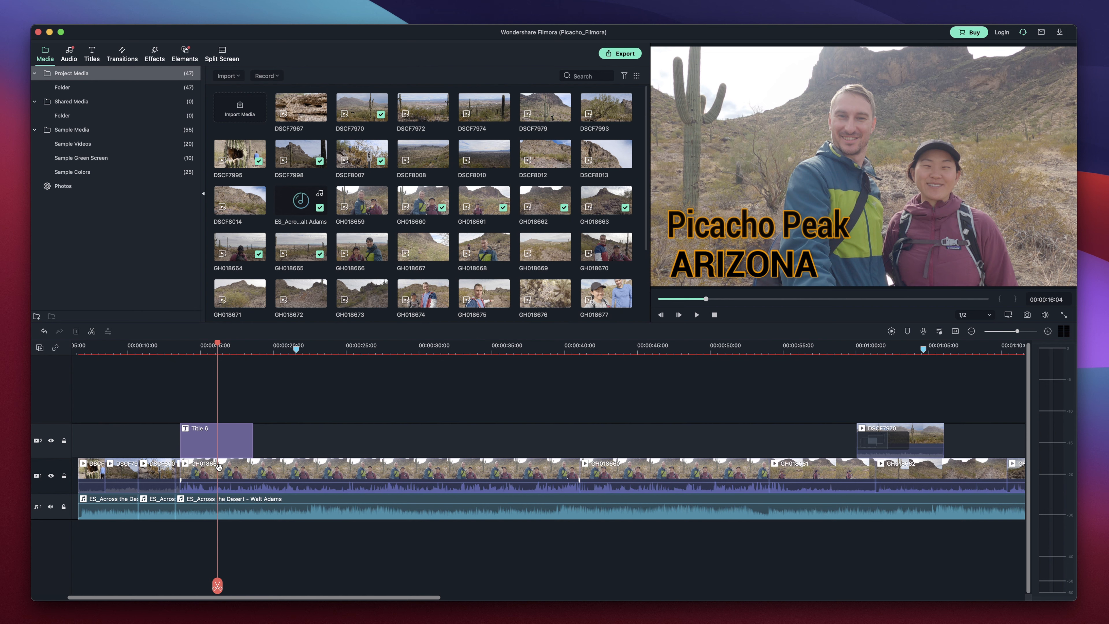
# Mute the main section of the ES_Across the Desert music beneath the GoPro footage.
pyautogui.click(234, 499)
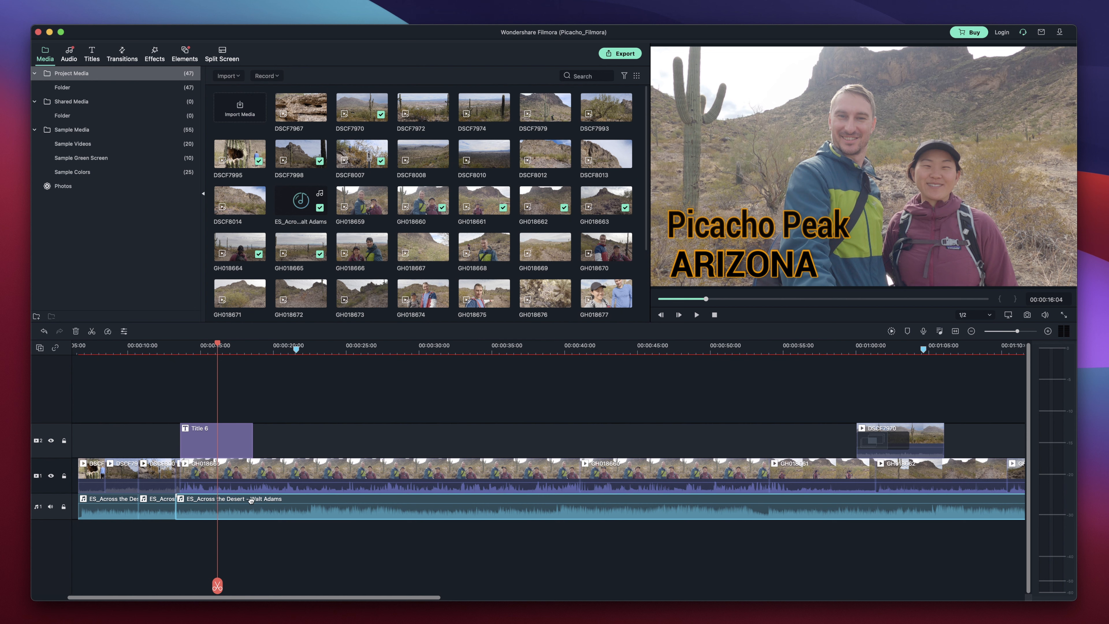
pyautogui.rightClick(239, 498)
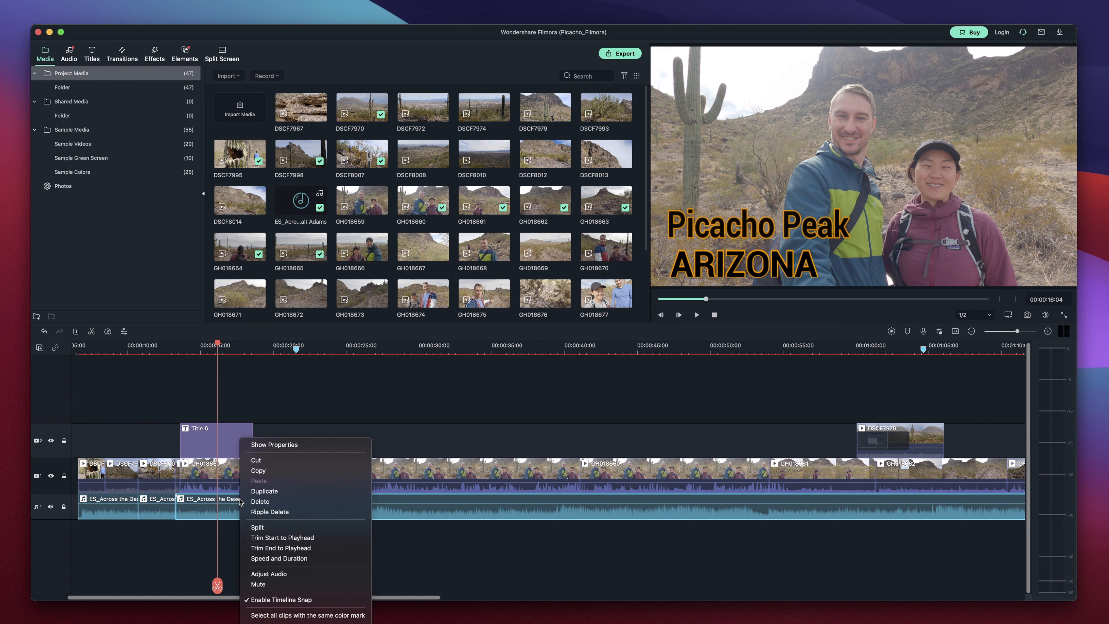
pyautogui.click(256, 584)
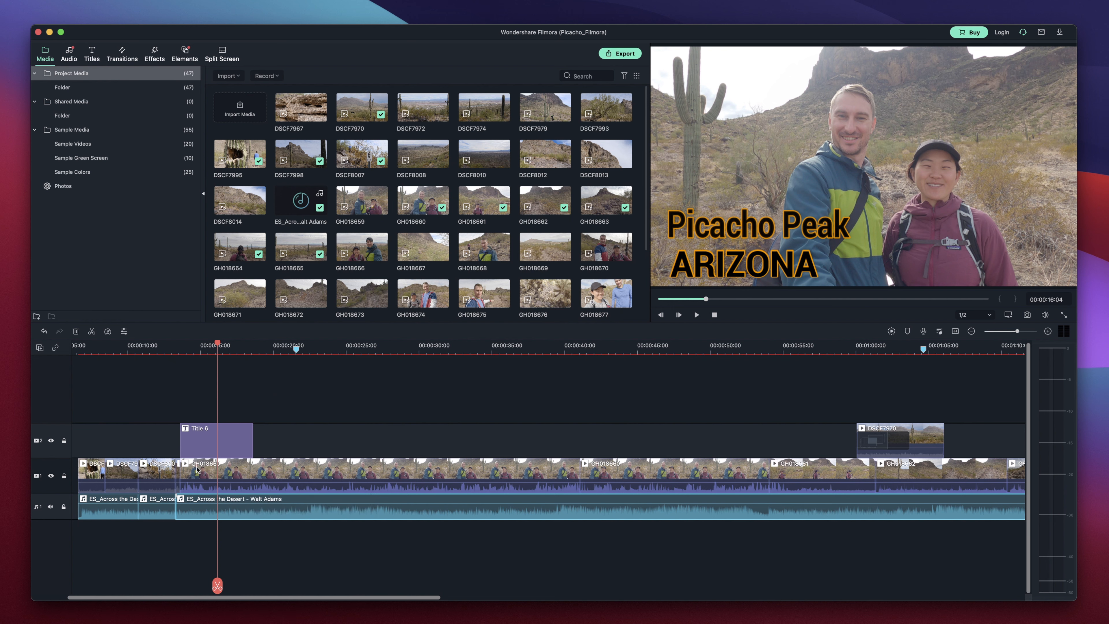
# Play the first GoPro clip's audio, enable Weak background noise removal, and set its fade in and fade out to 0.3 s.
pyautogui.click(222, 472)
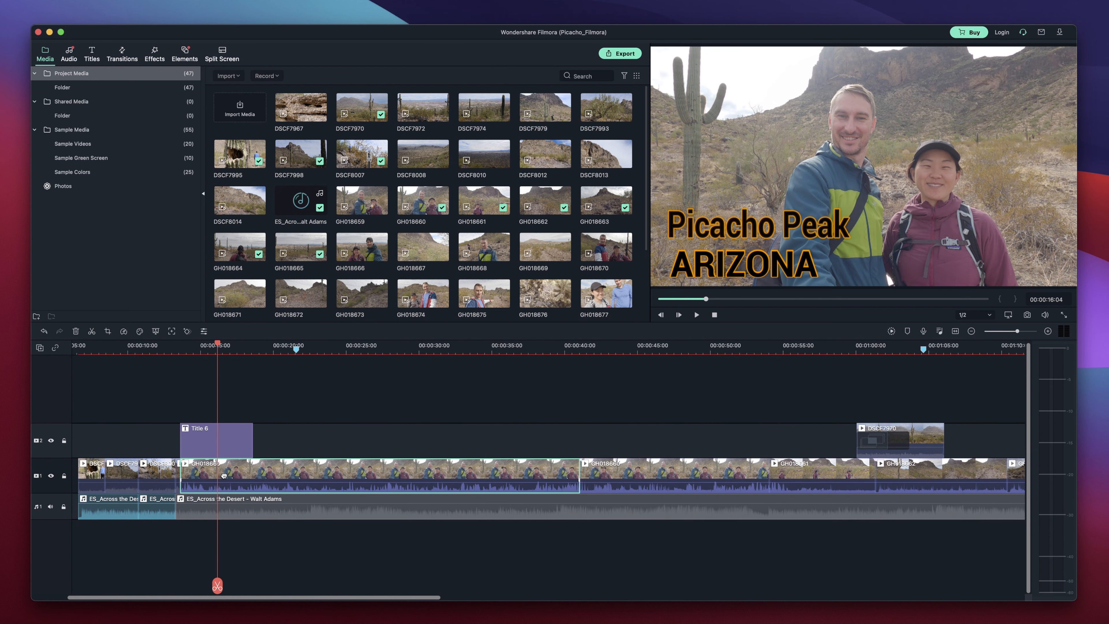
pyautogui.doubleClick(224, 476)
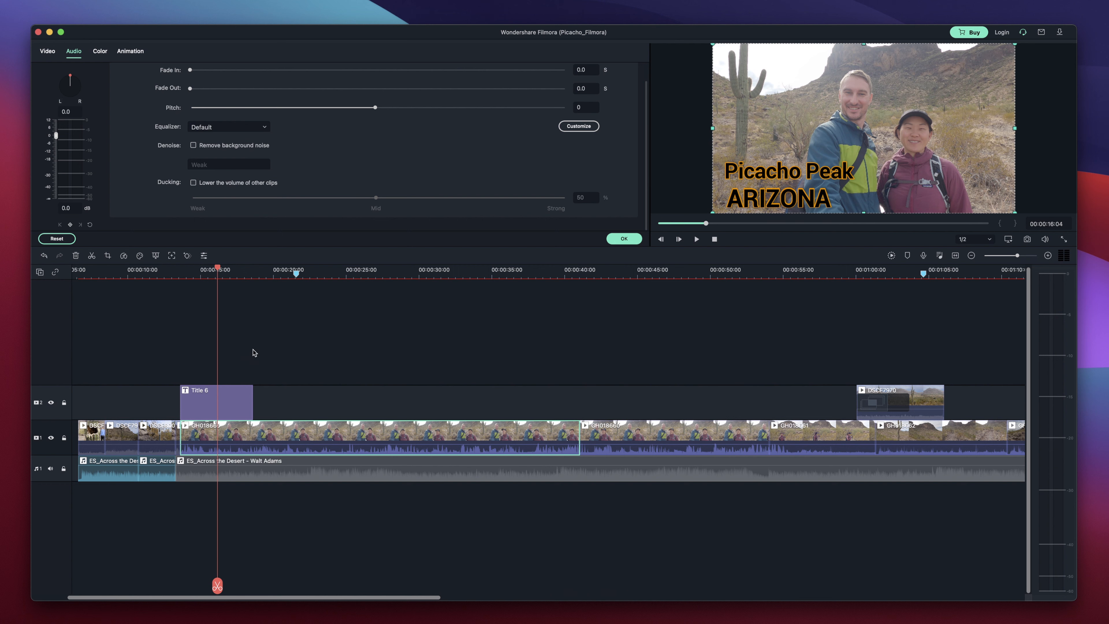
pyautogui.press('space')
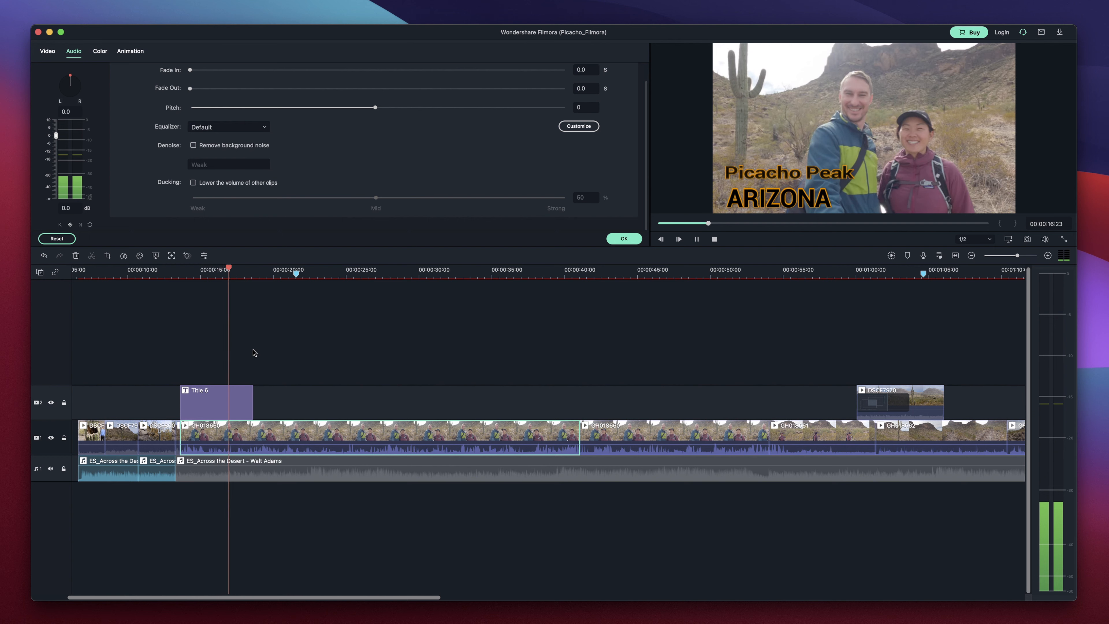
pyautogui.press('space')
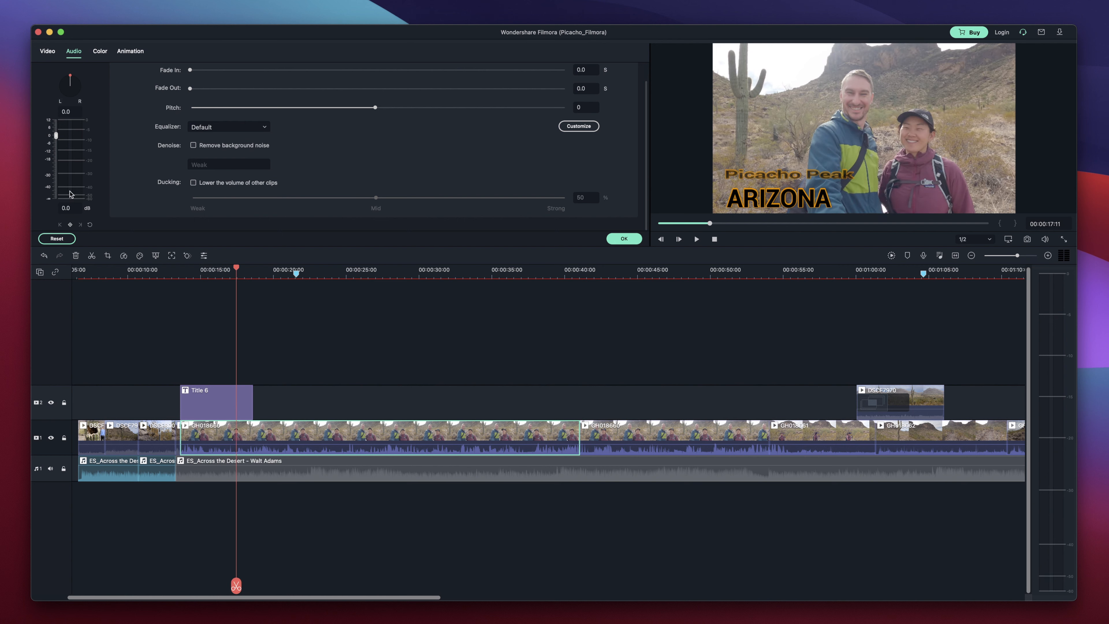
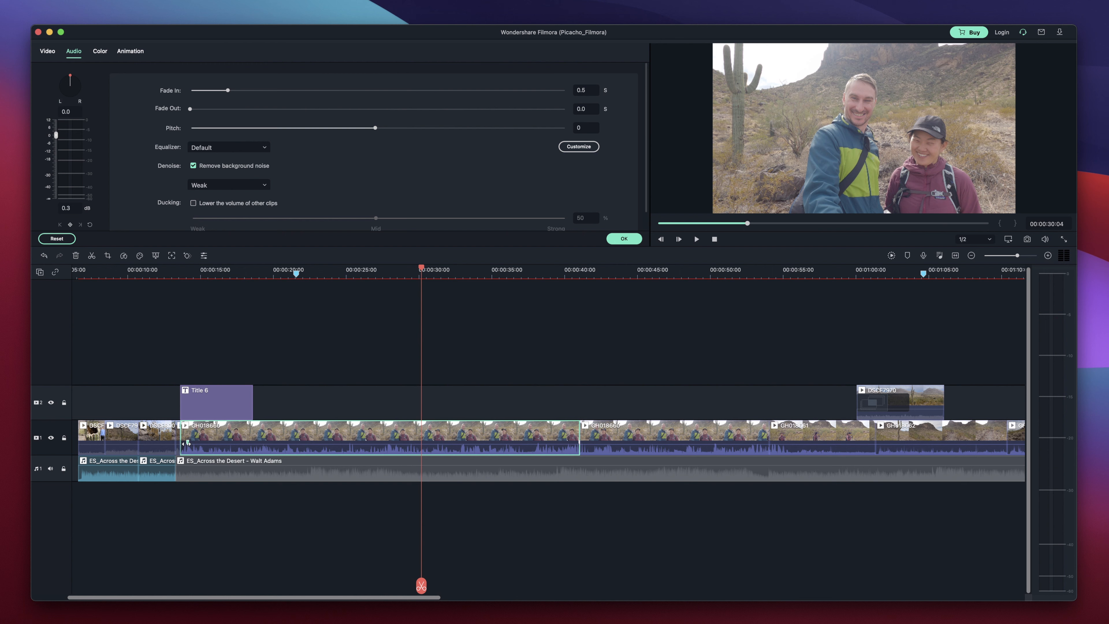
pyautogui.moveTo(187, 442); pyautogui.dragTo(188, 442)
pyautogui.click(216, 91)
pyautogui.moveTo(191, 109); pyautogui.dragTo(210, 112)
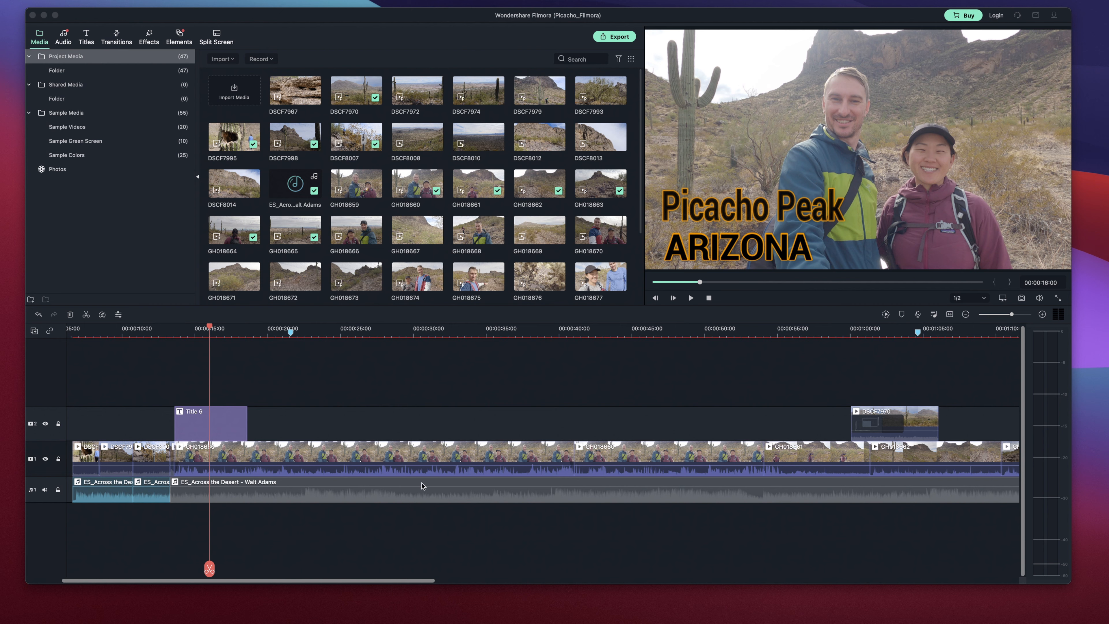
# Unmute the main section of the ES_Across the Desert music.
pyautogui.click(422, 484)
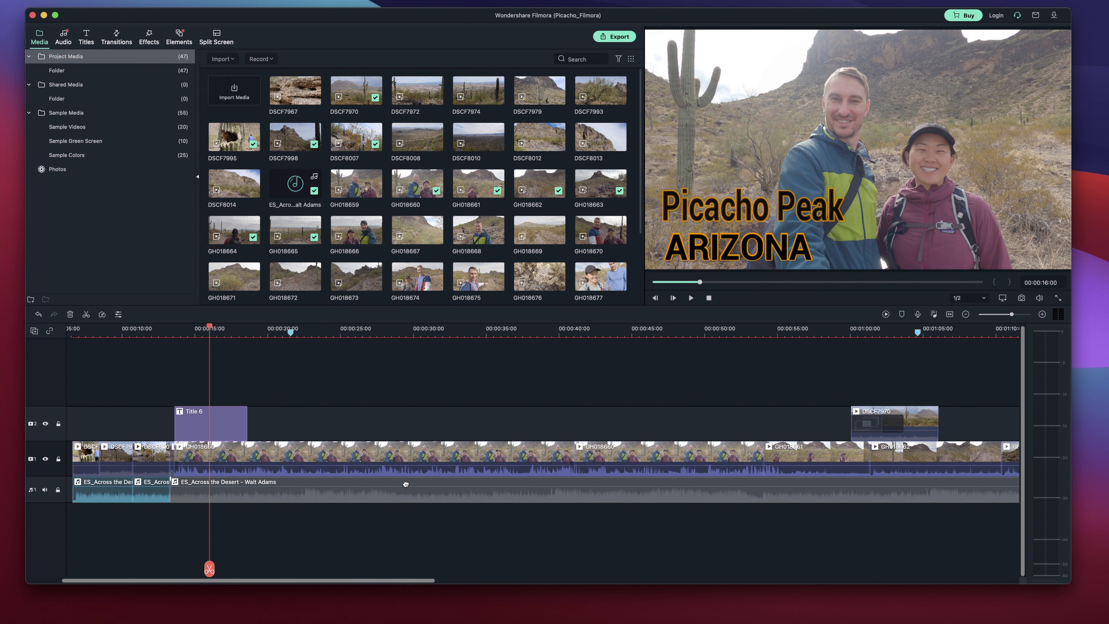
pyautogui.rightClick(405, 482)
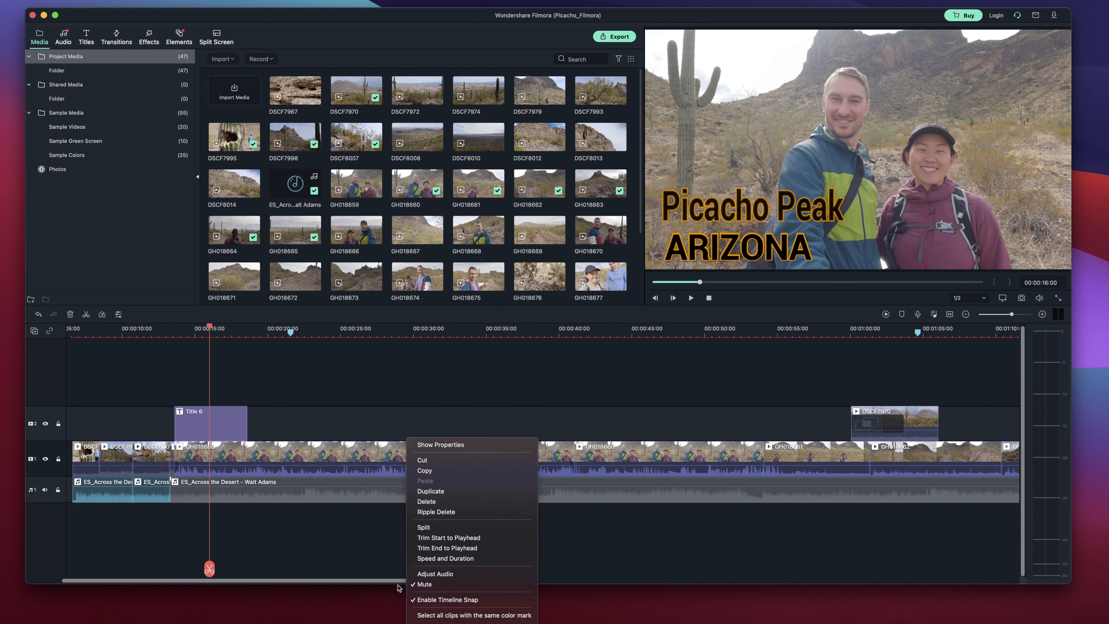
pyautogui.click(411, 585)
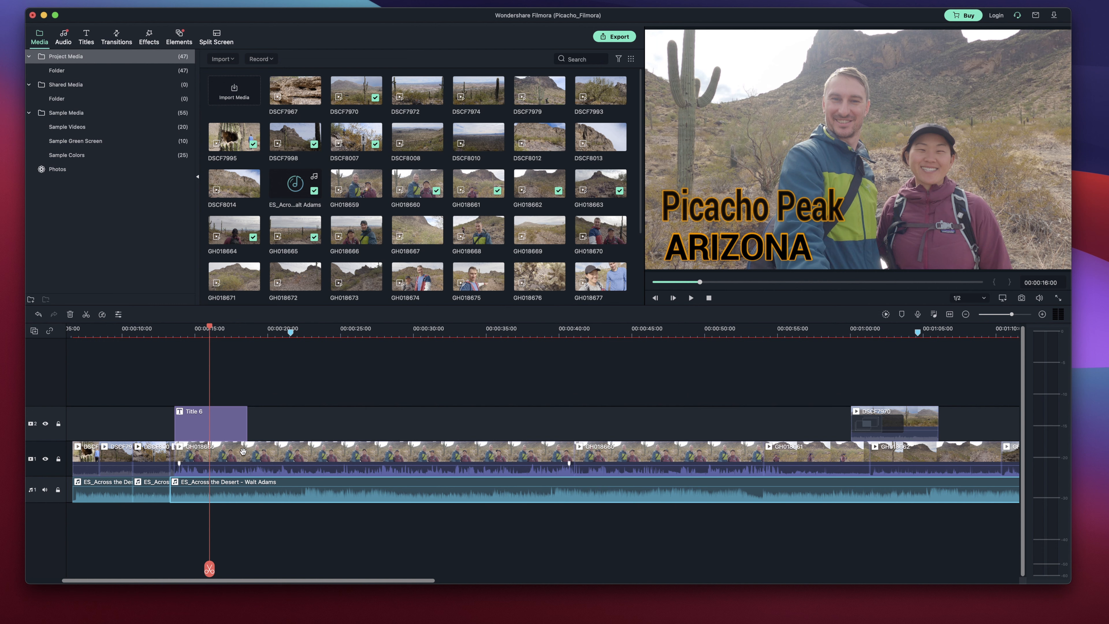
# Enable ducking of other clips on the first GoPro clip, trying a level of 100% before setting it to 50%.
pyautogui.click(244, 452)
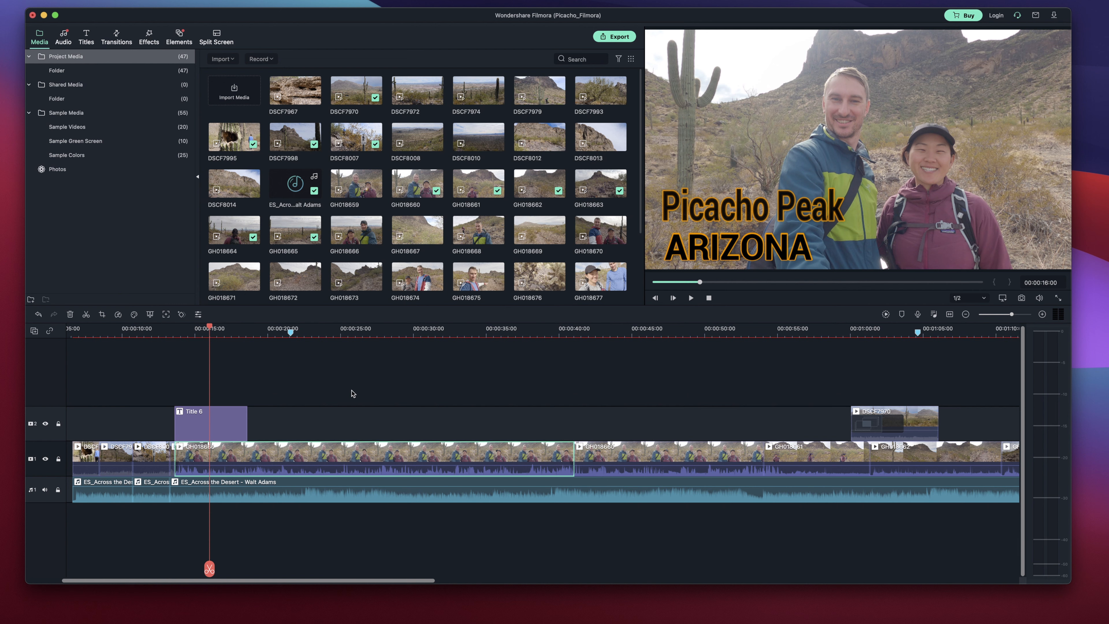
pyautogui.click(353, 393)
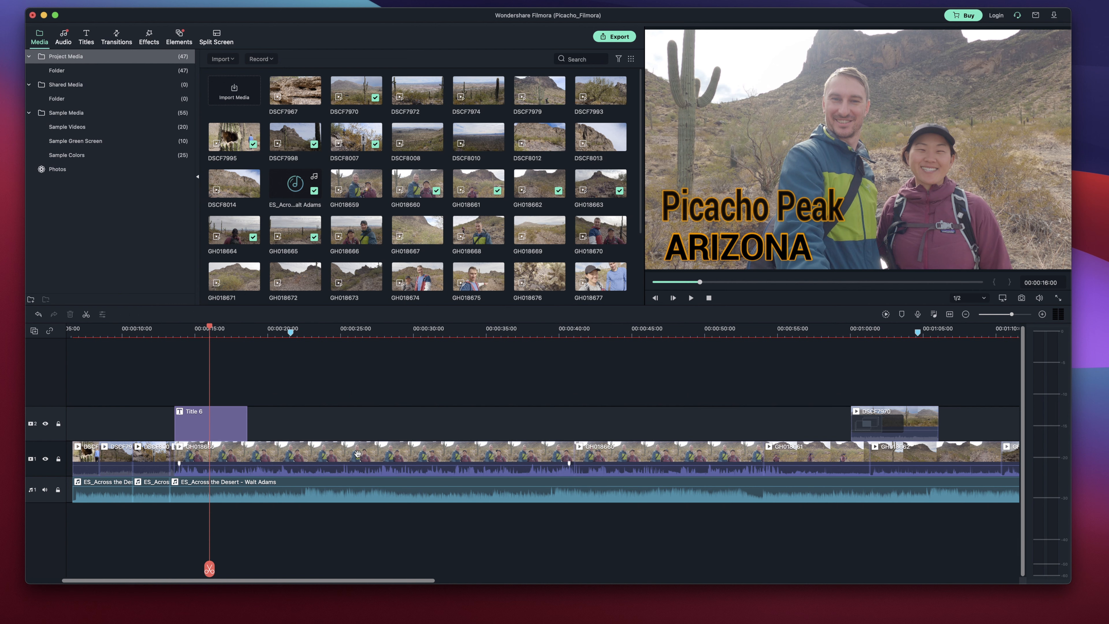
pyautogui.click(358, 456)
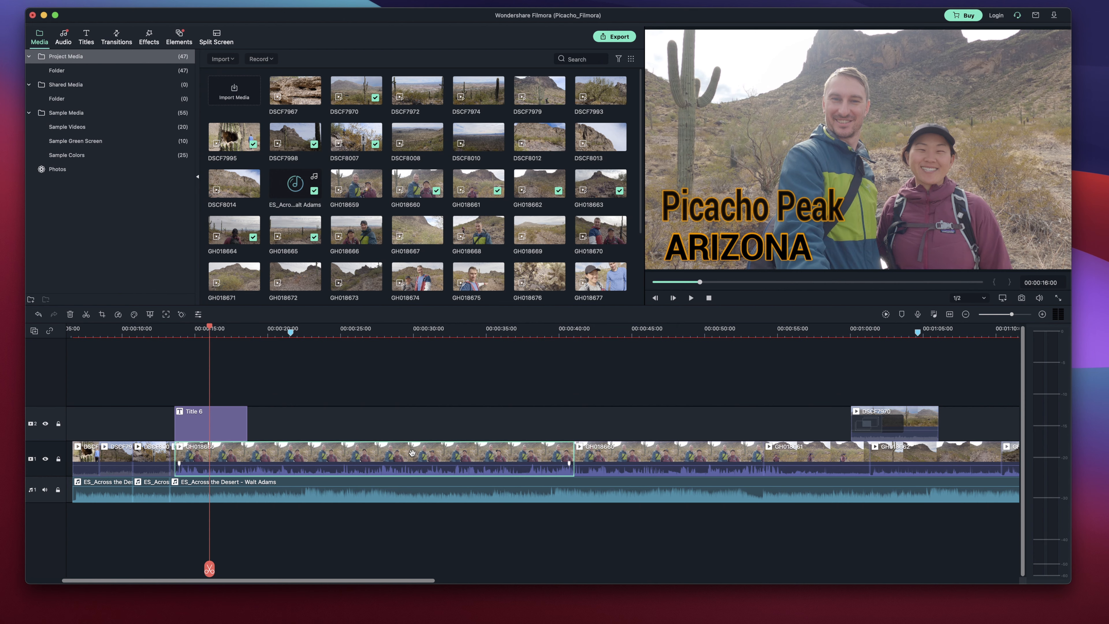
pyautogui.doubleClick(412, 459)
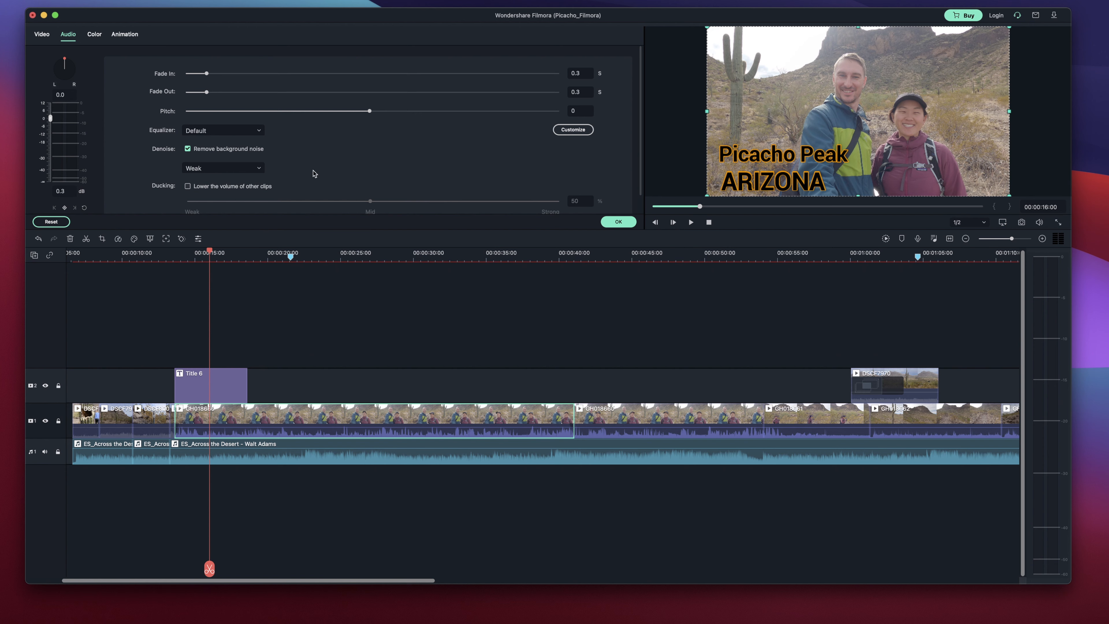
pyautogui.scroll(-2, 316, 172)
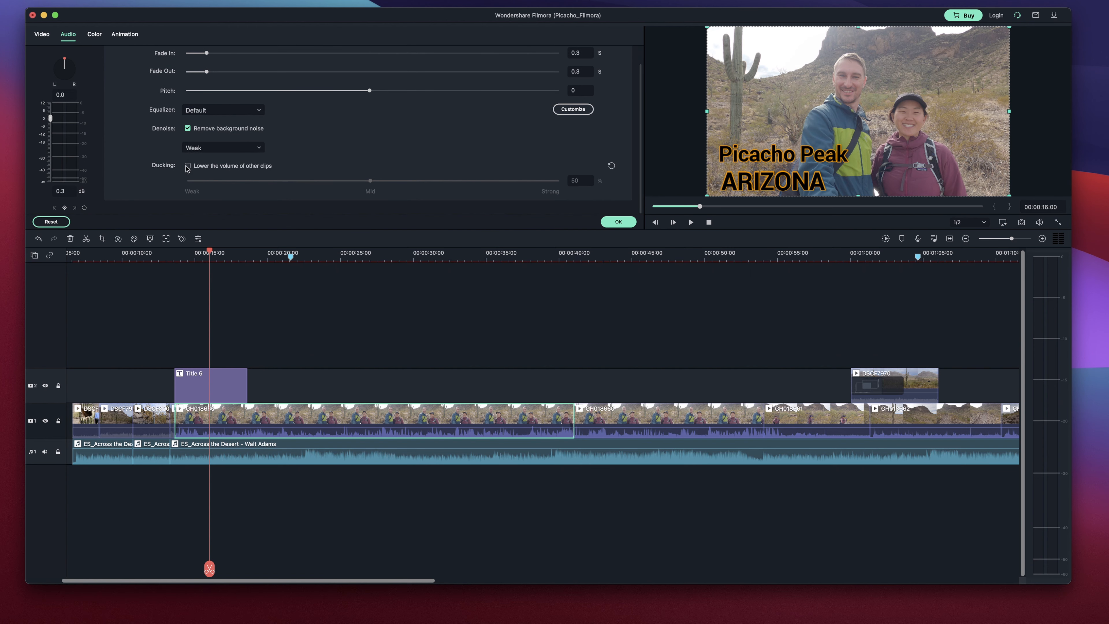
pyautogui.click(187, 165)
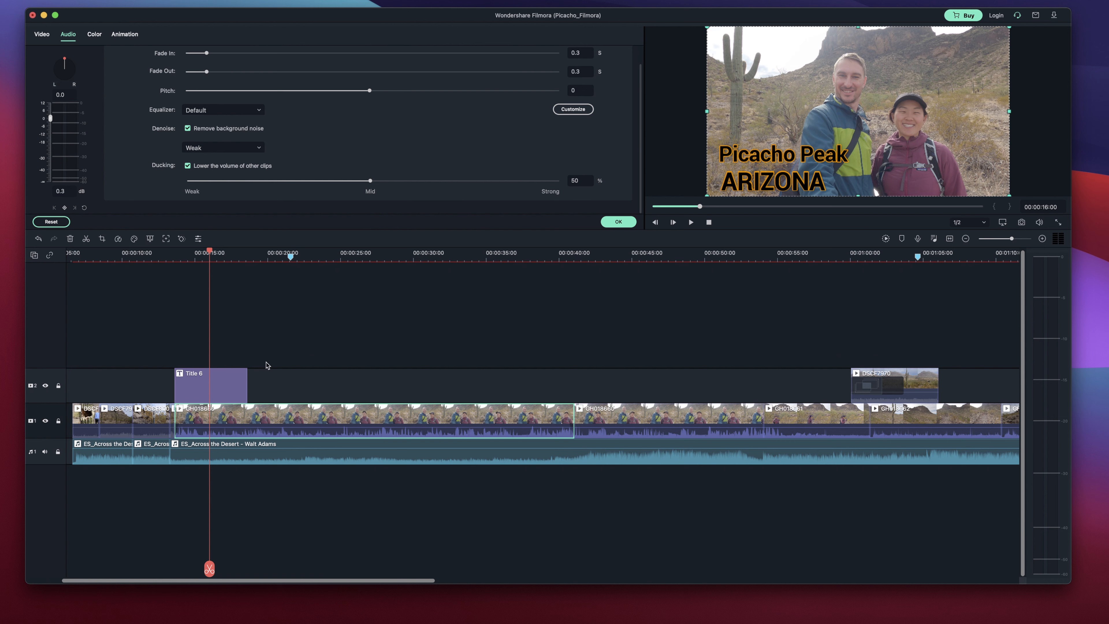
pyautogui.click(188, 166)
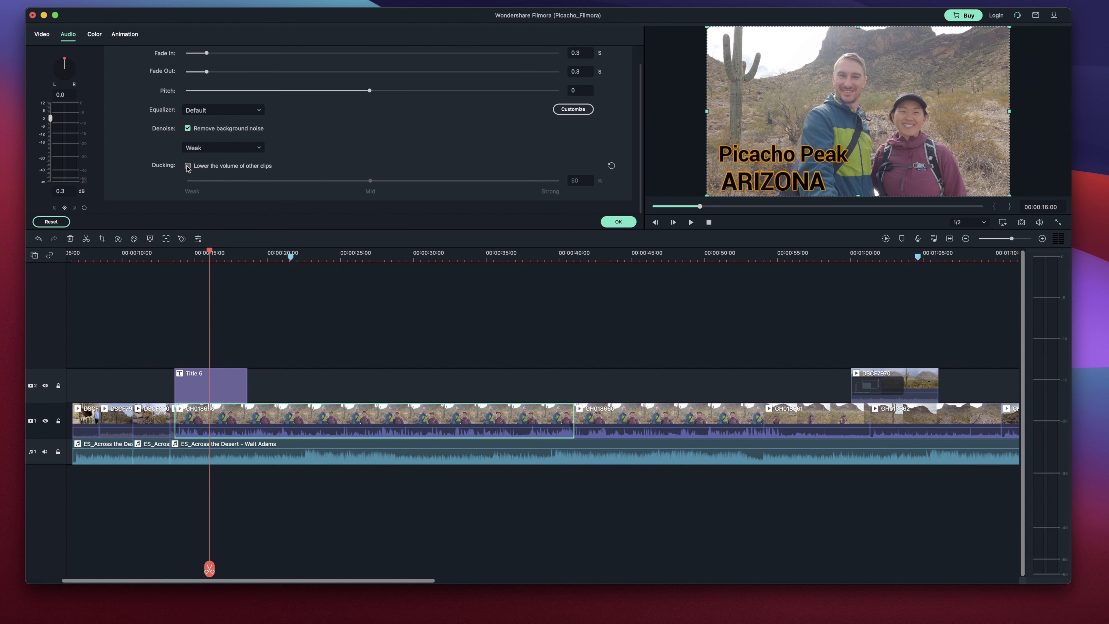
pyautogui.click(188, 166)
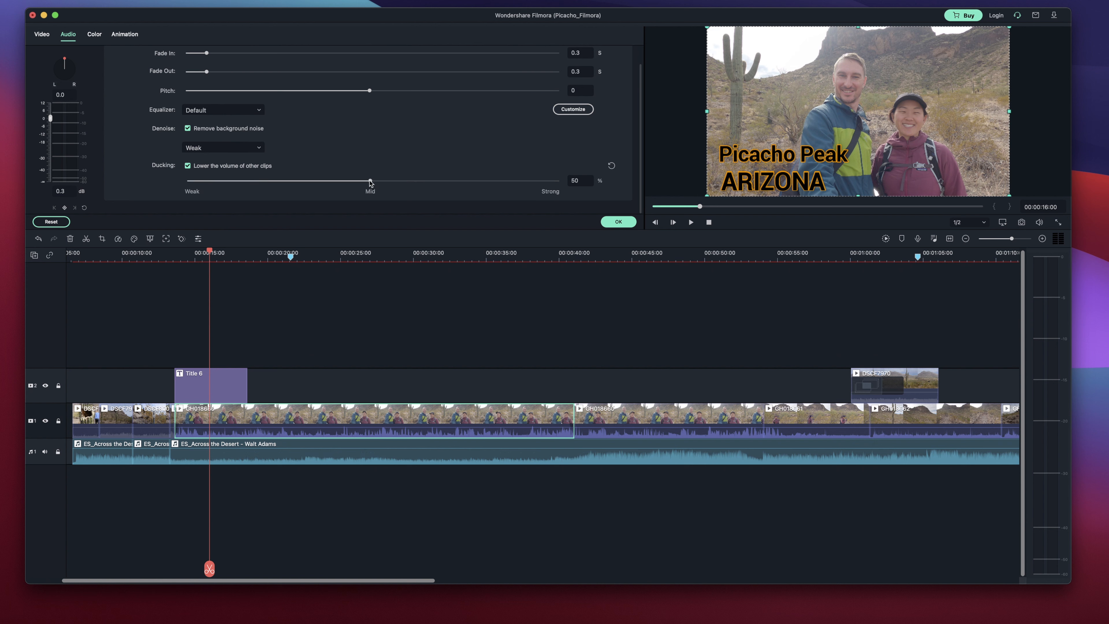
pyautogui.moveTo(371, 183); pyautogui.dragTo(568, 180)
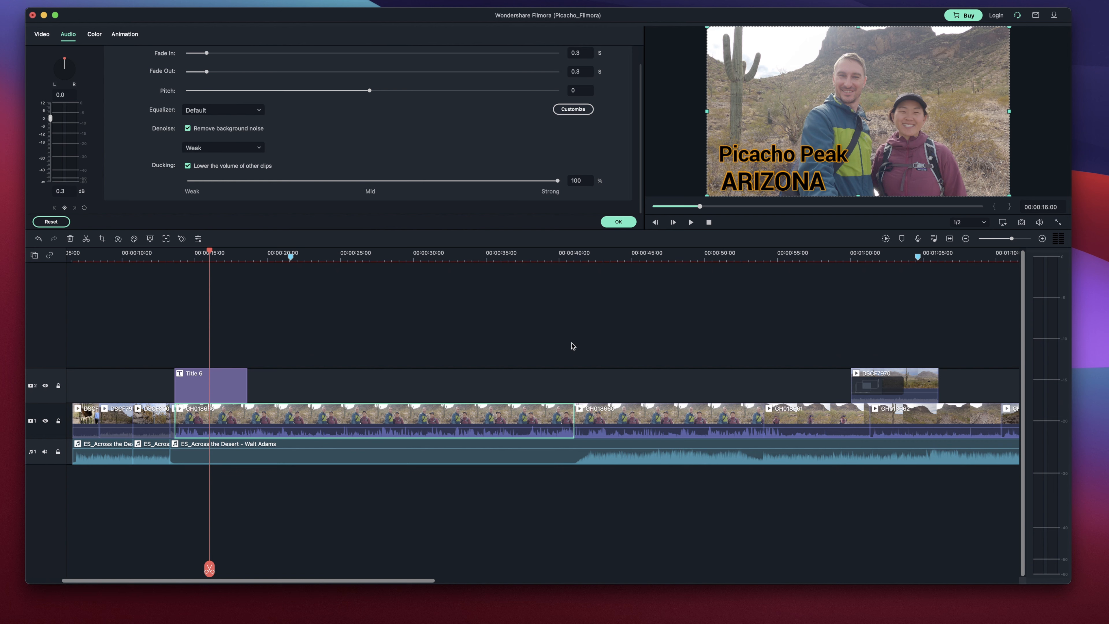
pyautogui.moveTo(559, 182); pyautogui.dragTo(374, 171)
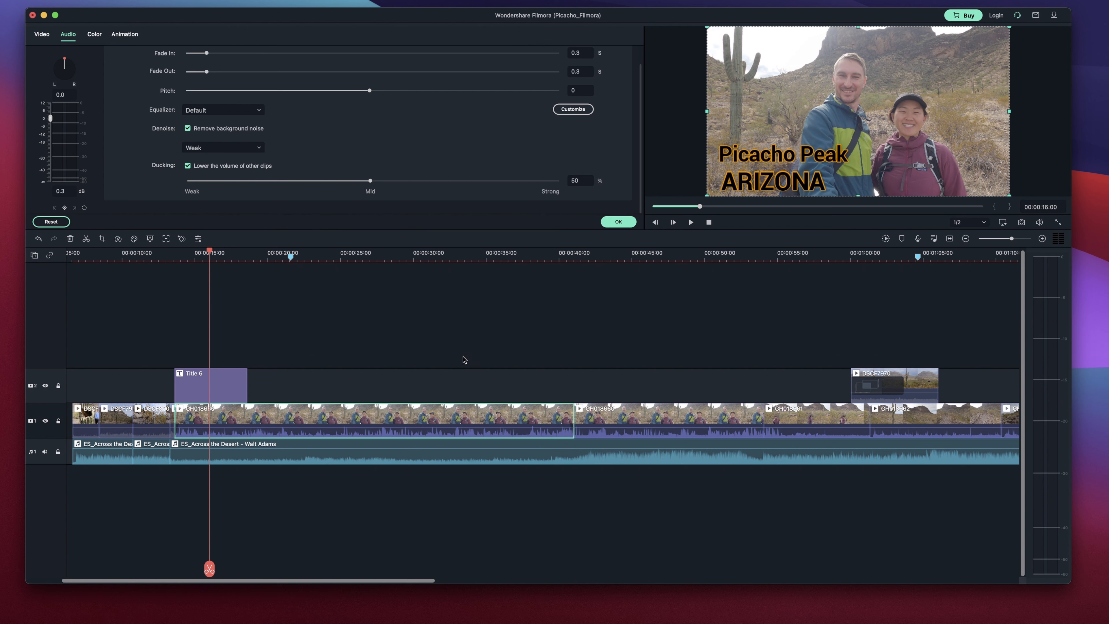
# Play the timeline from the end of the lead-in into the first GoPro clip to hear the ducked music.
pyautogui.click(166, 253)
pyautogui.press('space')
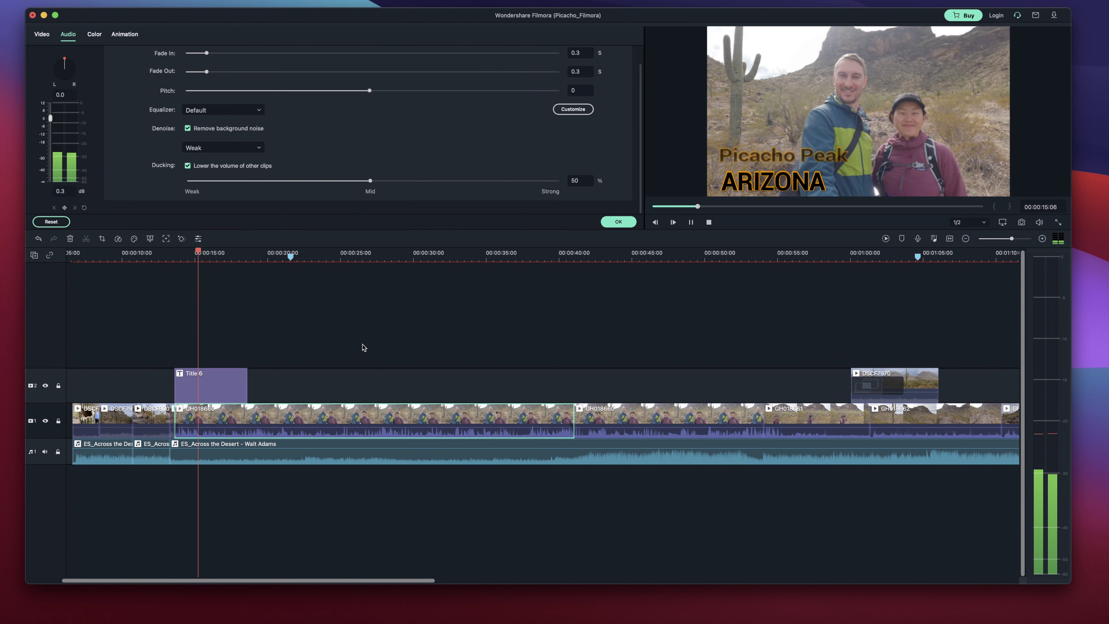
pyautogui.press('space')
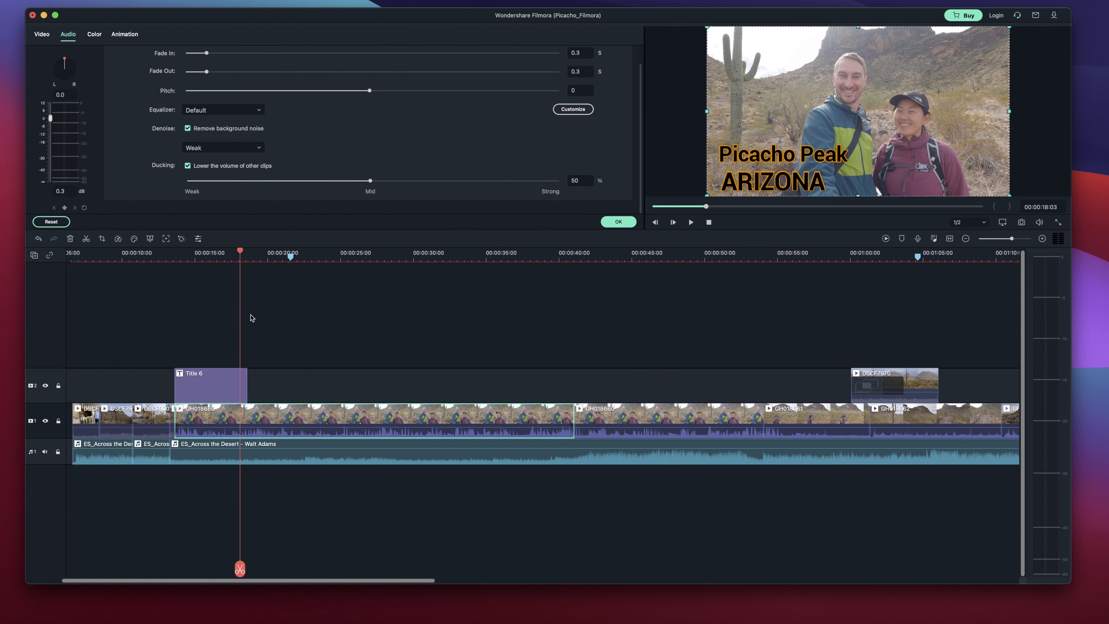
# Open the first GoPro clip's color settings at a frame near 36 seconds and apply automatic Color Enhancement.
pyautogui.moveTo(212, 432)
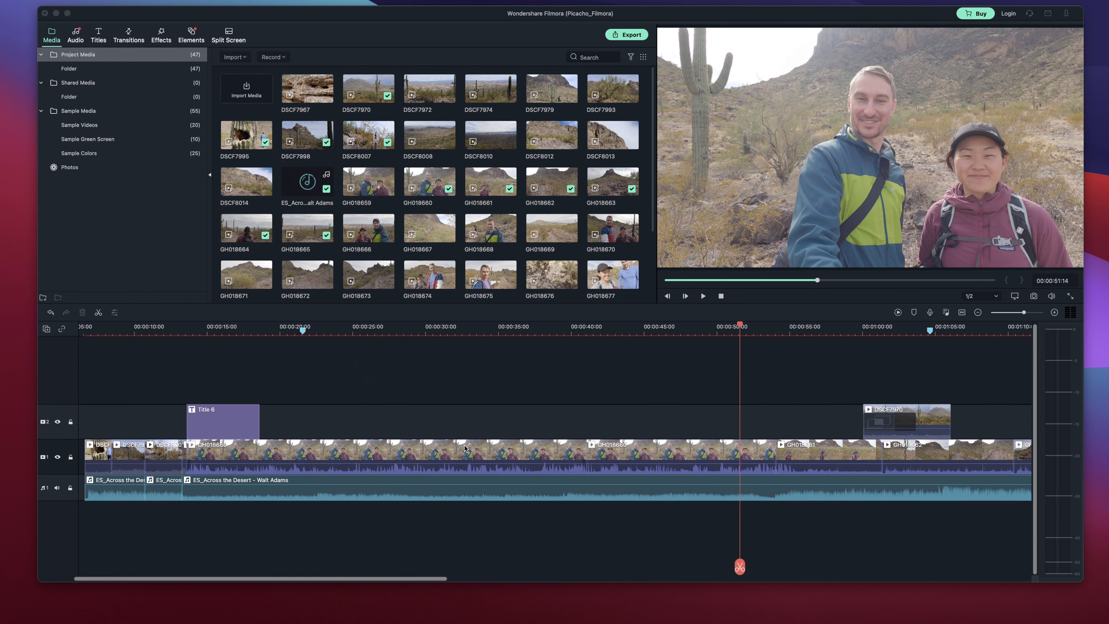
pyautogui.click(462, 459)
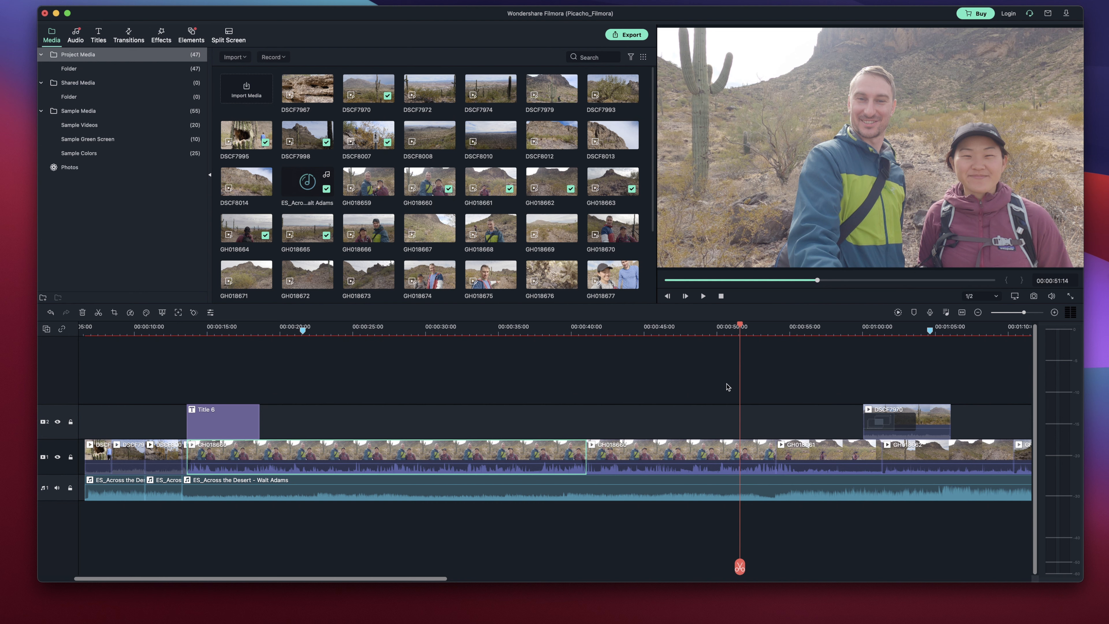
pyautogui.moveTo(741, 328); pyautogui.dragTo(525, 328)
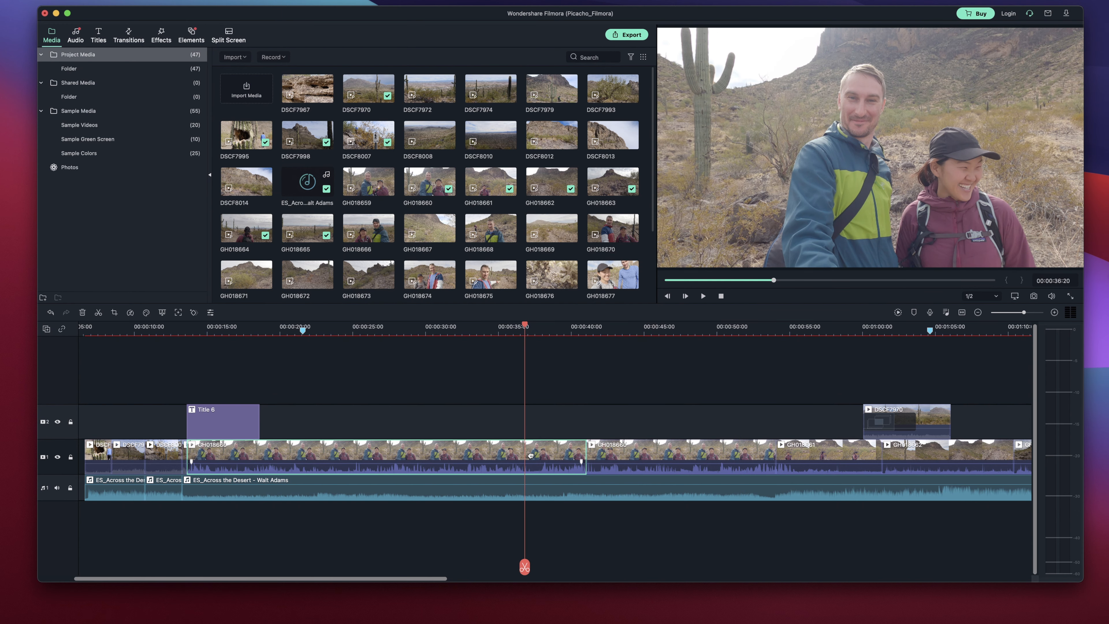
pyautogui.doubleClick(530, 456)
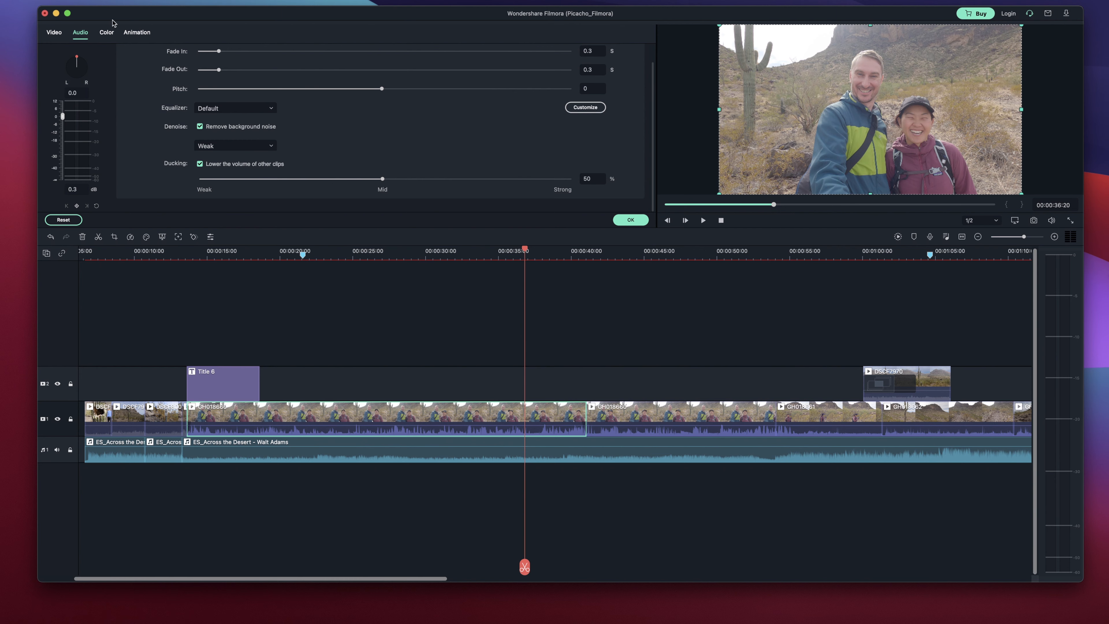
pyautogui.click(107, 32)
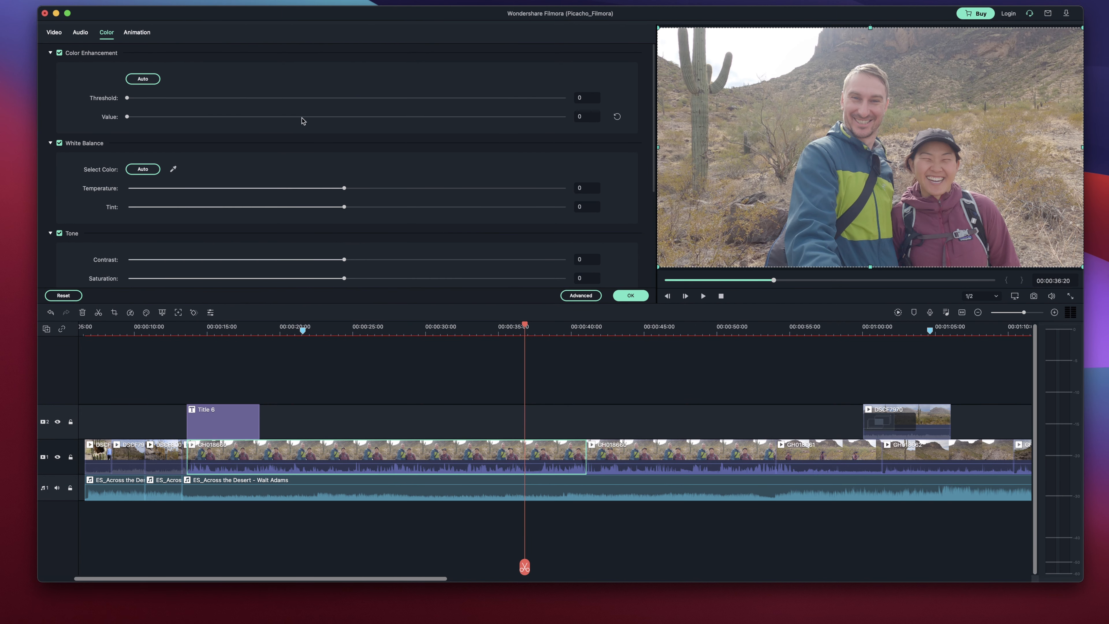
pyautogui.click(137, 80)
# Try automatic White Balance on the first GoPro clip and undo it.
pyautogui.scroll(-1, 188, 109)
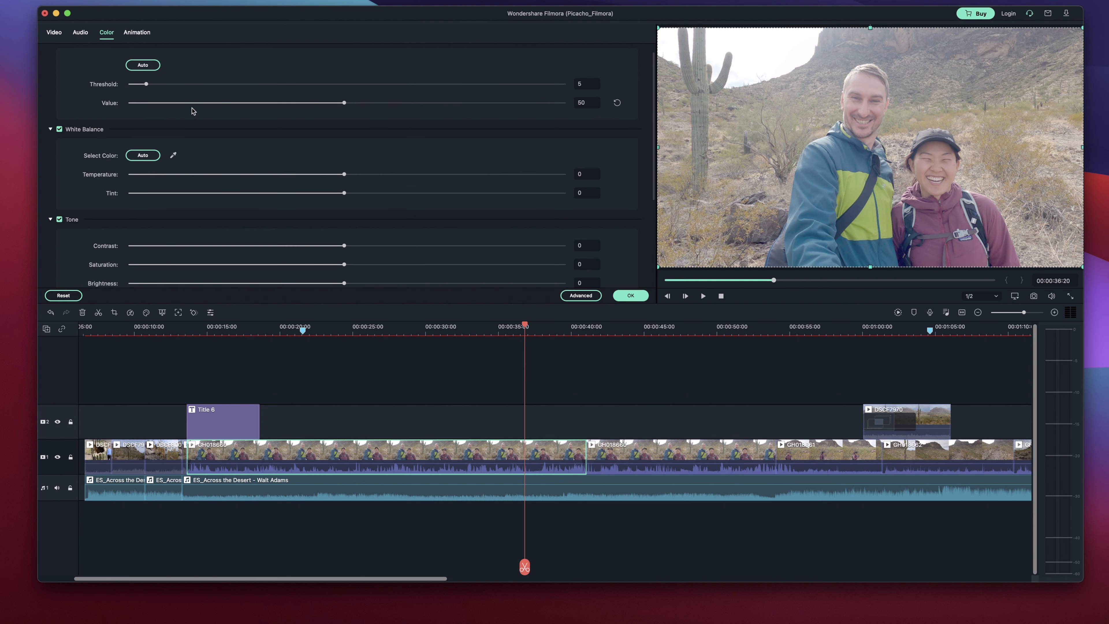
pyautogui.click(143, 156)
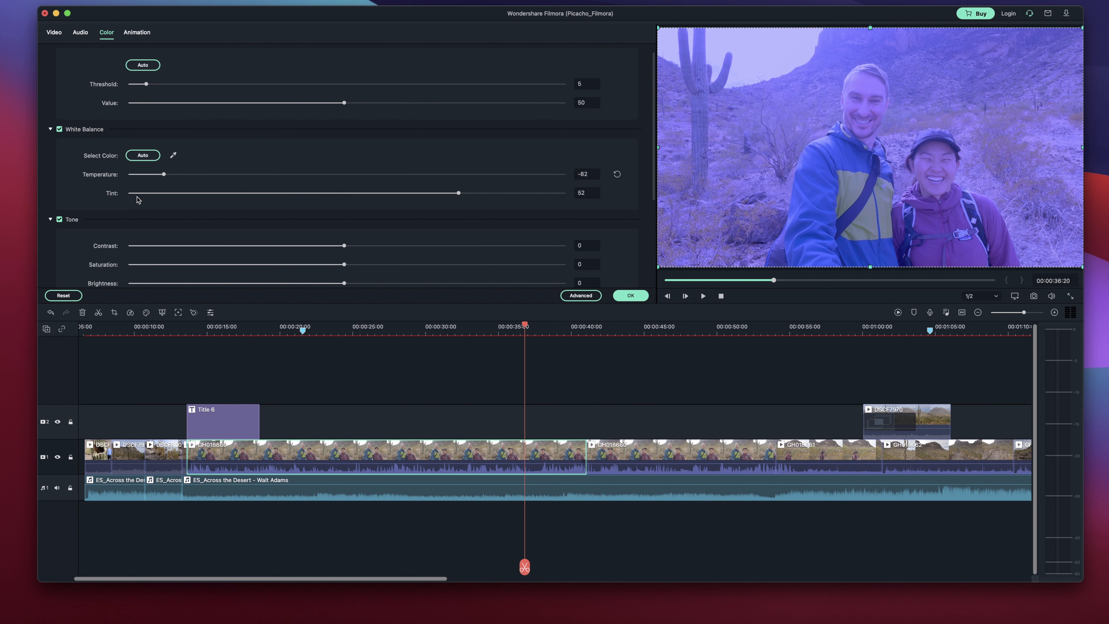
pyautogui.click(51, 312)
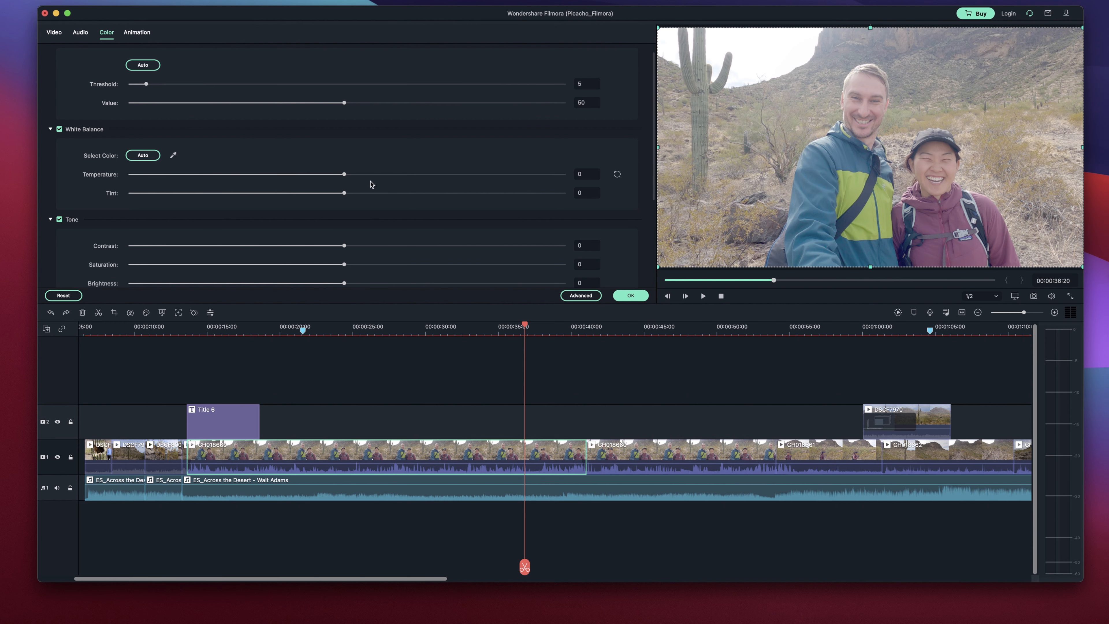
# Set the clip's contrast to 100, saturation to 9, brightness to -35 and white balance temperature to 8.
pyautogui.scroll(-3, 387, 187)
pyautogui.scroll(-6, 386, 187)
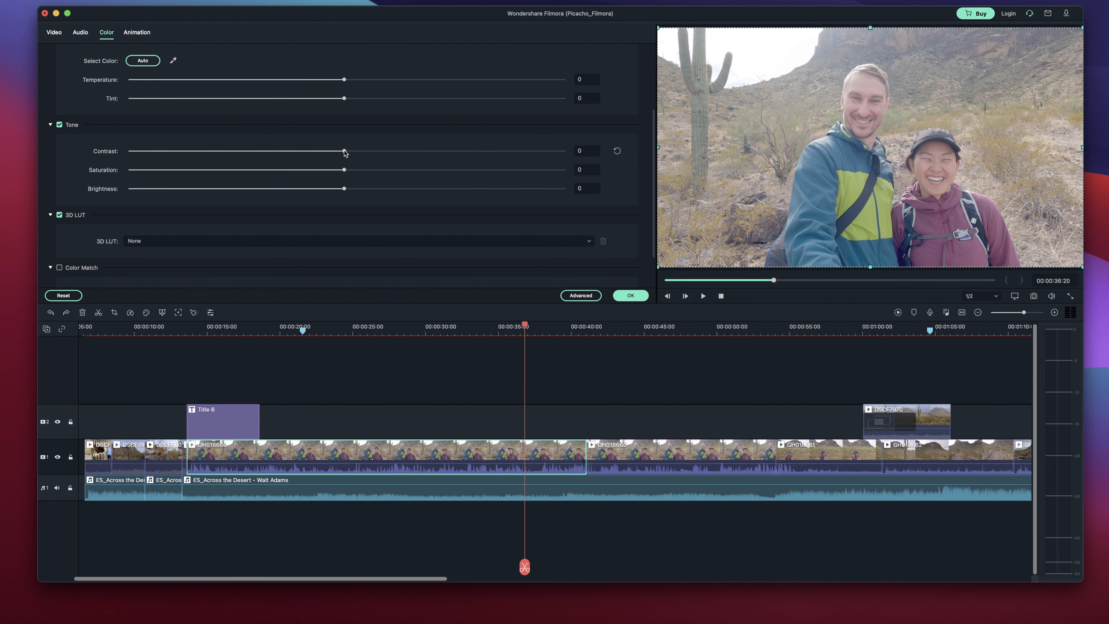
pyautogui.moveTo(342, 191); pyautogui.dragTo(320, 191)
pyautogui.moveTo(344, 153); pyautogui.dragTo(408, 156)
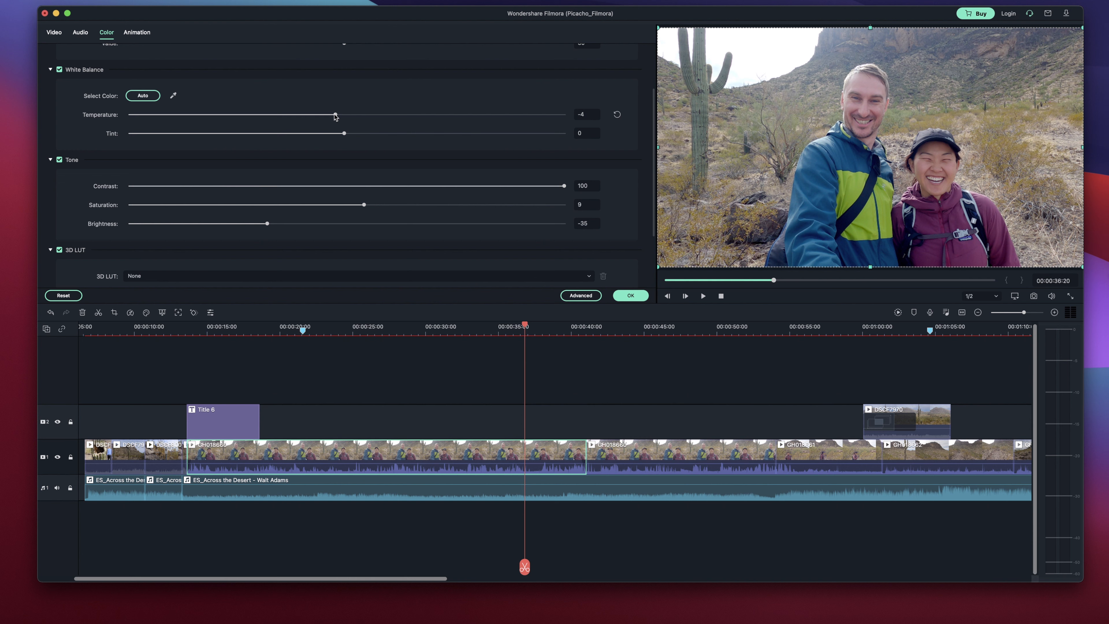
pyautogui.moveTo(331, 116); pyautogui.dragTo(362, 114)
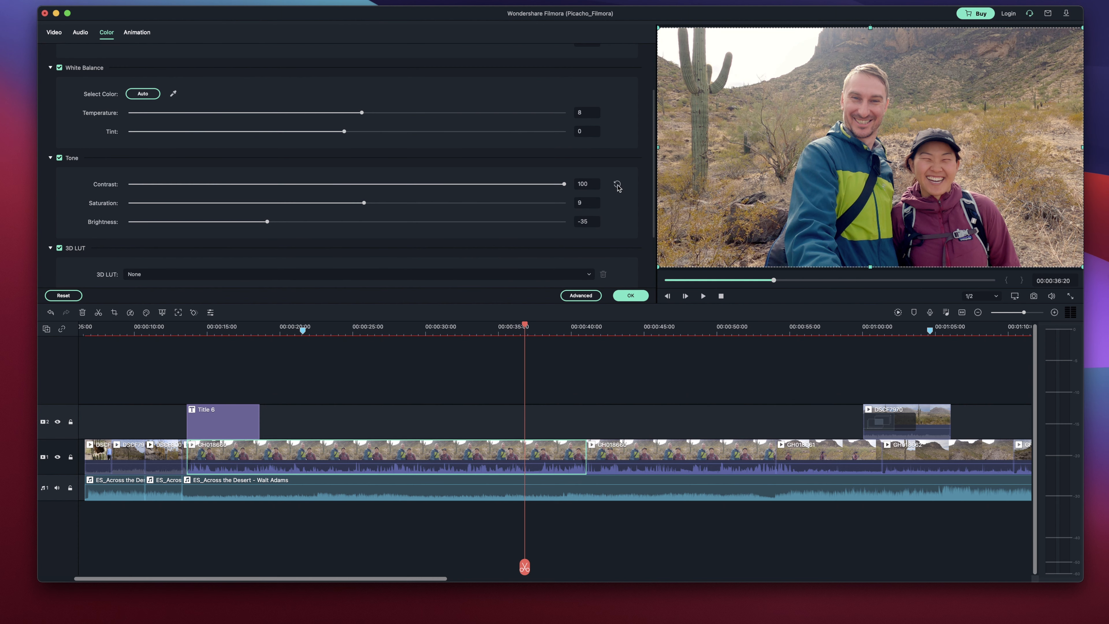
# Reset the clip's contrast, saturation, brightness and temperature adjustments to 0.
pyautogui.click(617, 185)
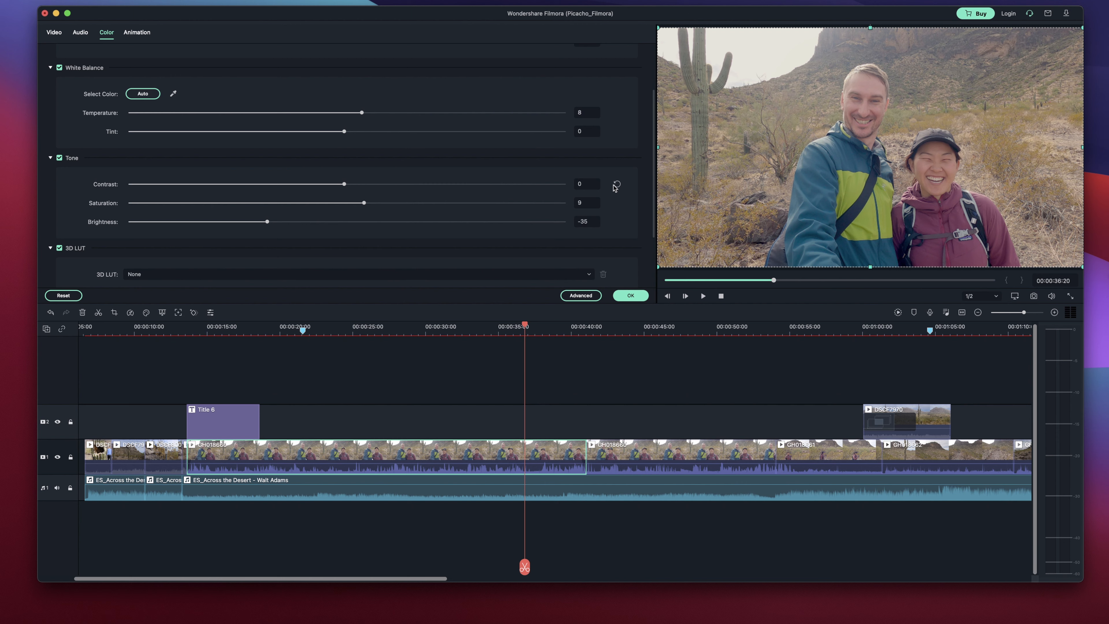
pyautogui.click(617, 203)
pyautogui.click(617, 222)
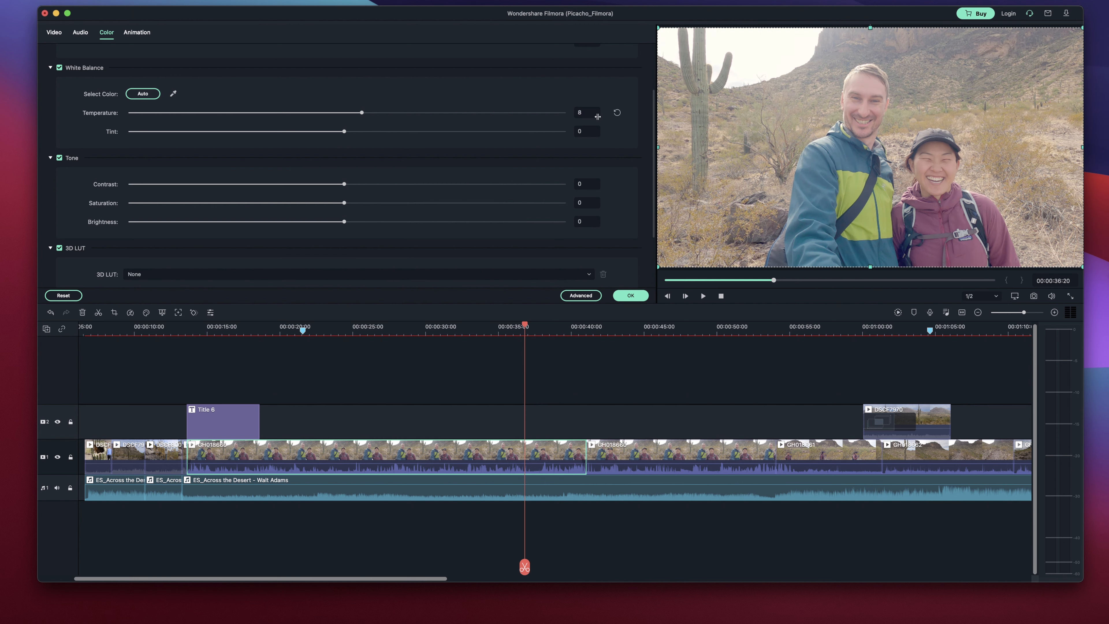
pyautogui.click(617, 113)
# Try out 3D LUT presets such as Warm Film and House of Cards on the clip and return the LUT to None.
pyautogui.scroll(-3, 617, 149)
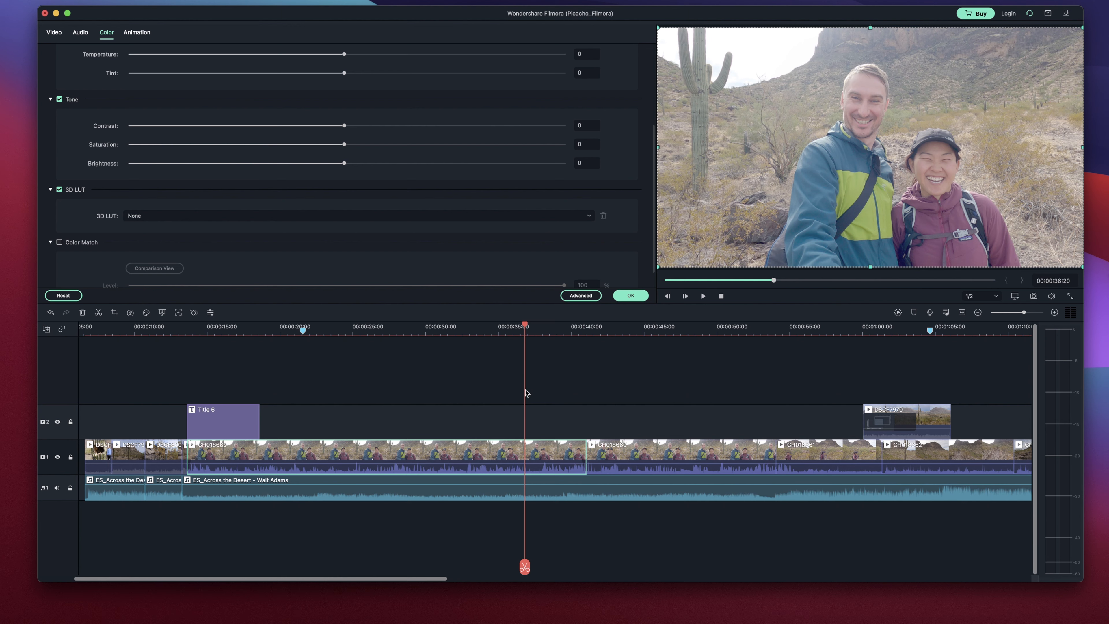
pyautogui.click(509, 217)
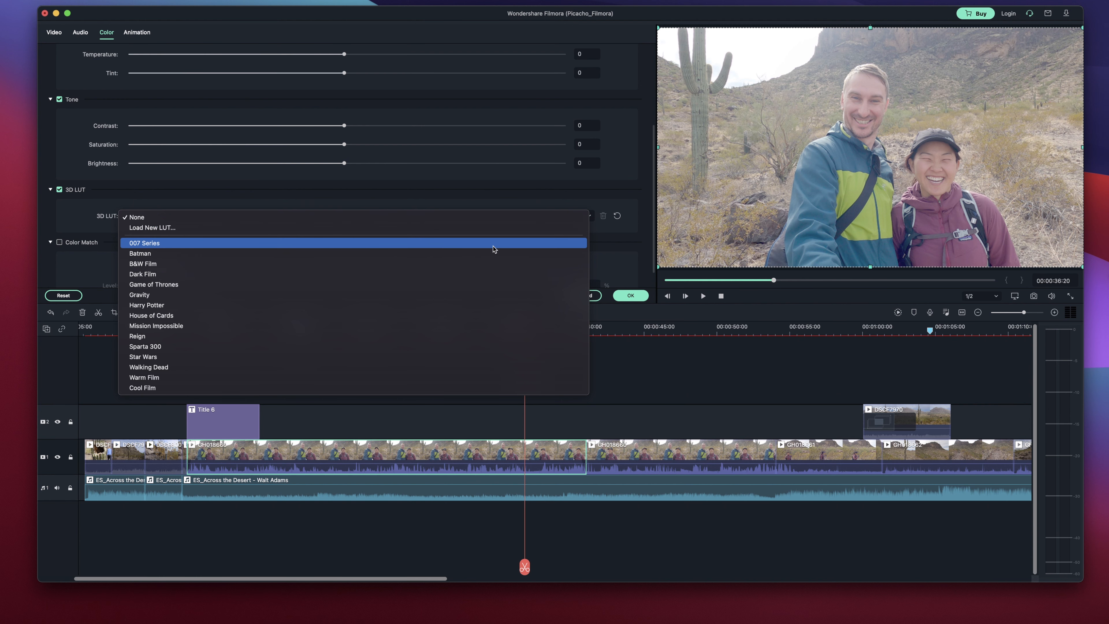
pyautogui.click(491, 274)
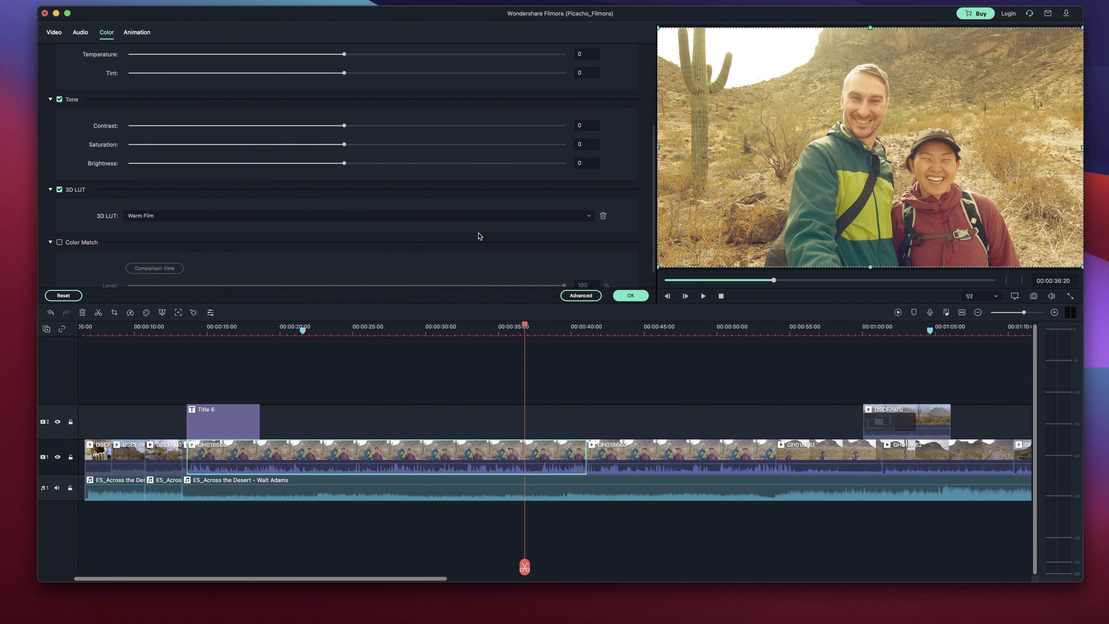
pyautogui.click(476, 215)
pyautogui.click(474, 205)
pyautogui.click(478, 216)
pyautogui.click(468, 178)
pyautogui.click(488, 218)
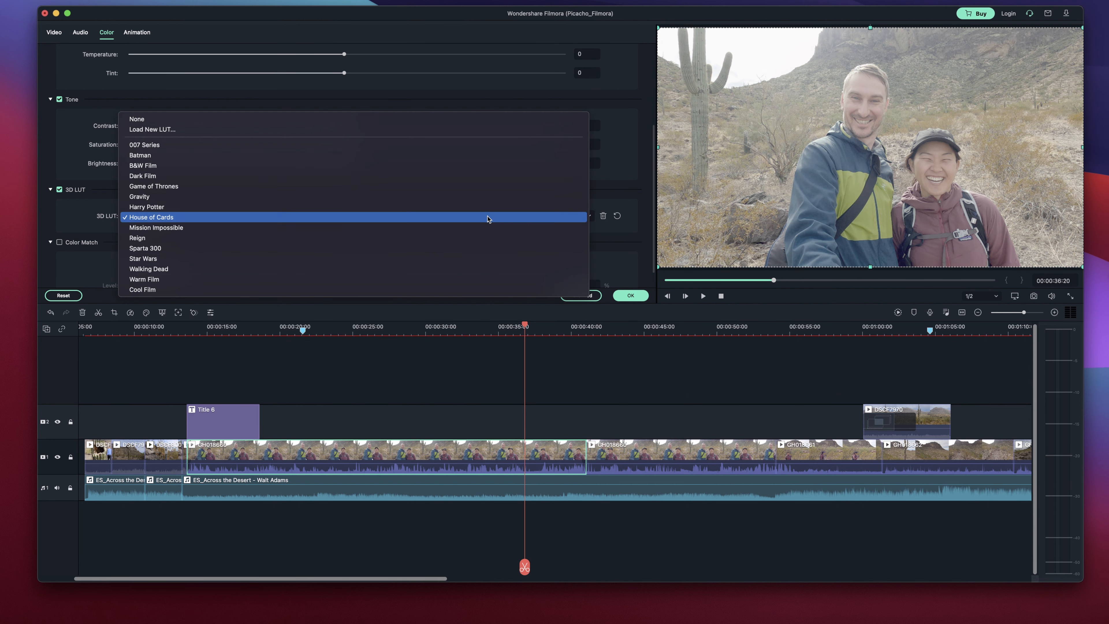
pyautogui.click(453, 180)
pyautogui.click(477, 217)
pyautogui.click(477, 217)
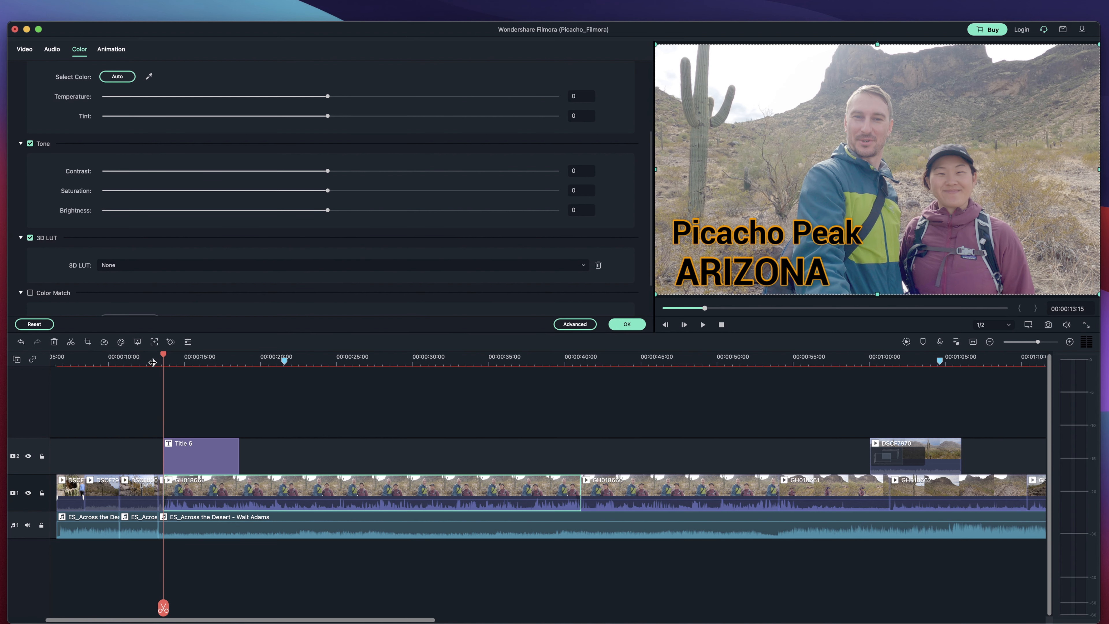
# Scrub back through the Fujifilm lead-in clips for comparison and open Color Match for the first GoPro clip.
pyautogui.moveTo(164, 357); pyautogui.dragTo(103, 361)
pyautogui.moveTo(86, 365); pyautogui.dragTo(77, 371)
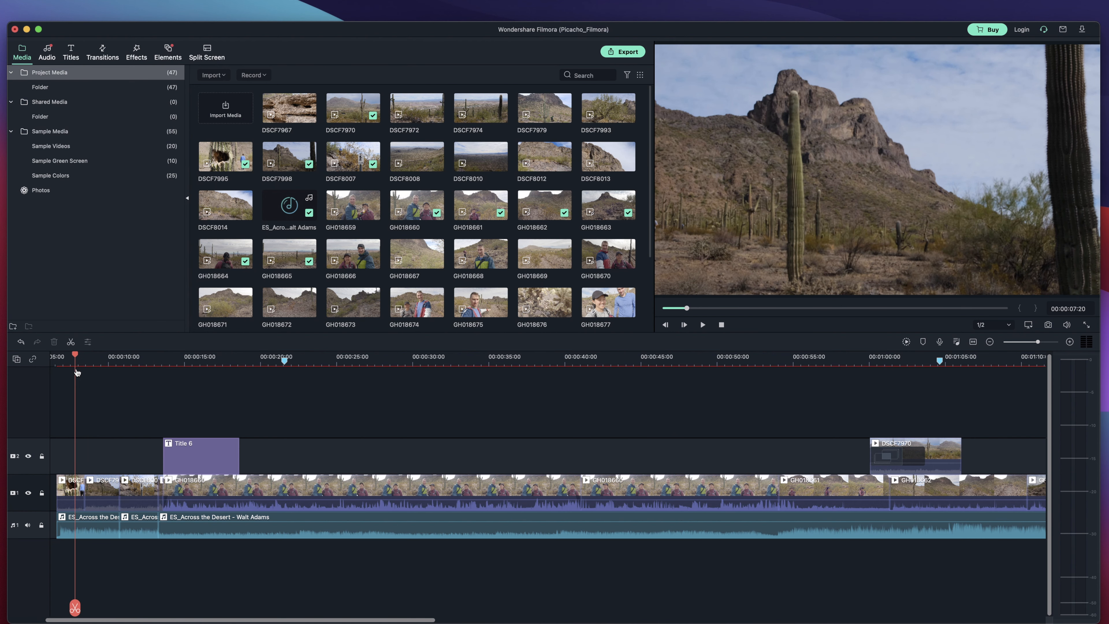
pyautogui.click(81, 479)
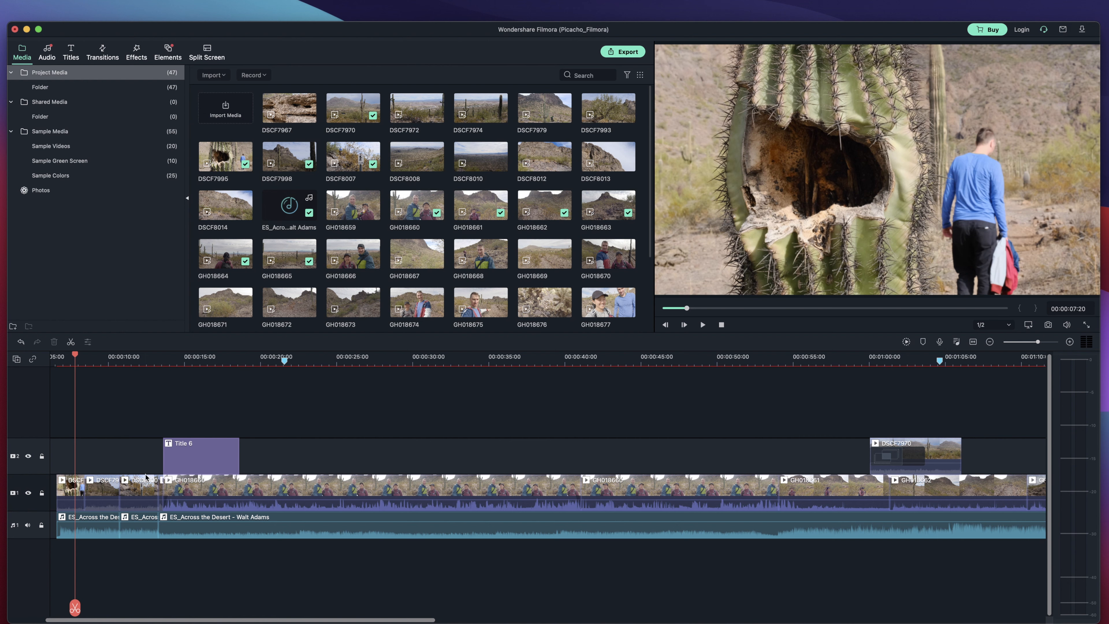
pyautogui.click(245, 486)
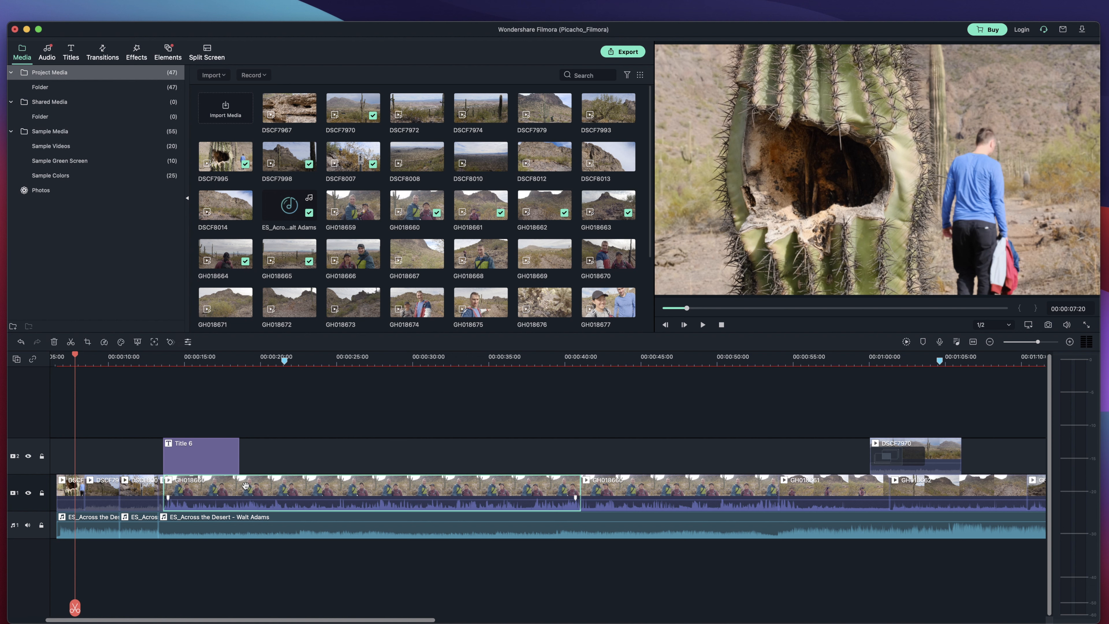
pyautogui.rightClick(268, 491)
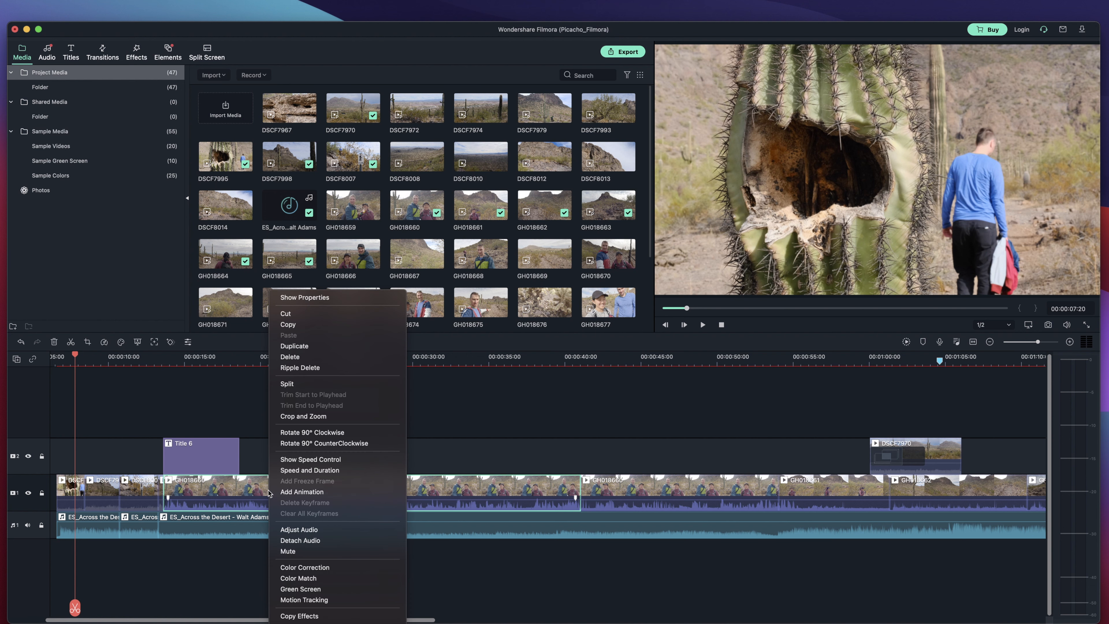
pyautogui.click(287, 578)
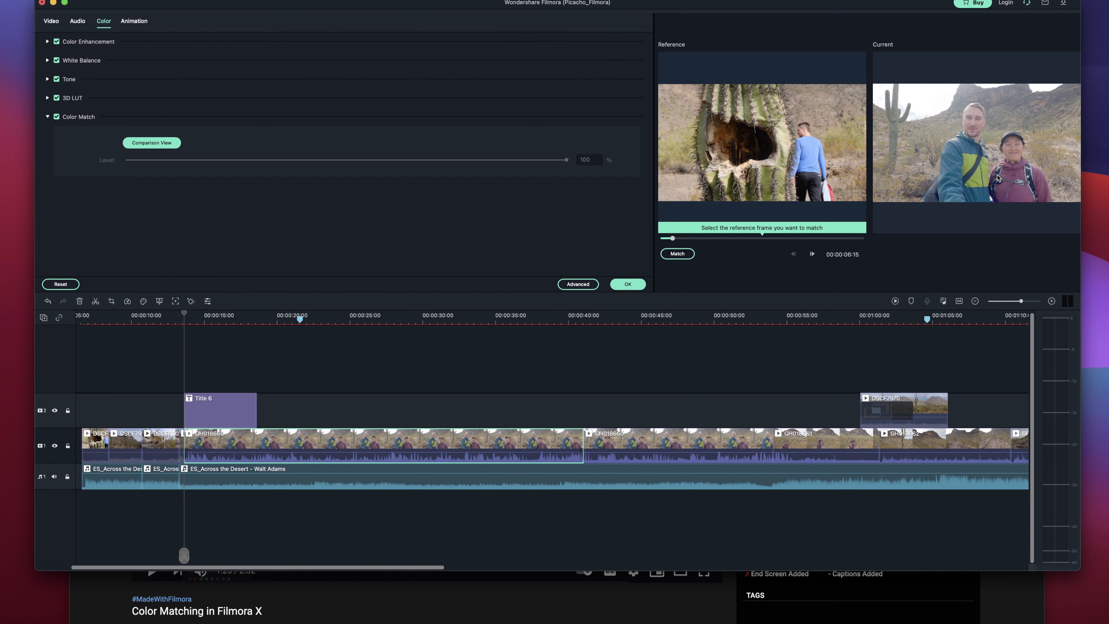
# Match the first GoPro clip's color to the Fujifilm cactus reference frame, apply it and compare with the following GoPro clip.
pyautogui.click(678, 255)
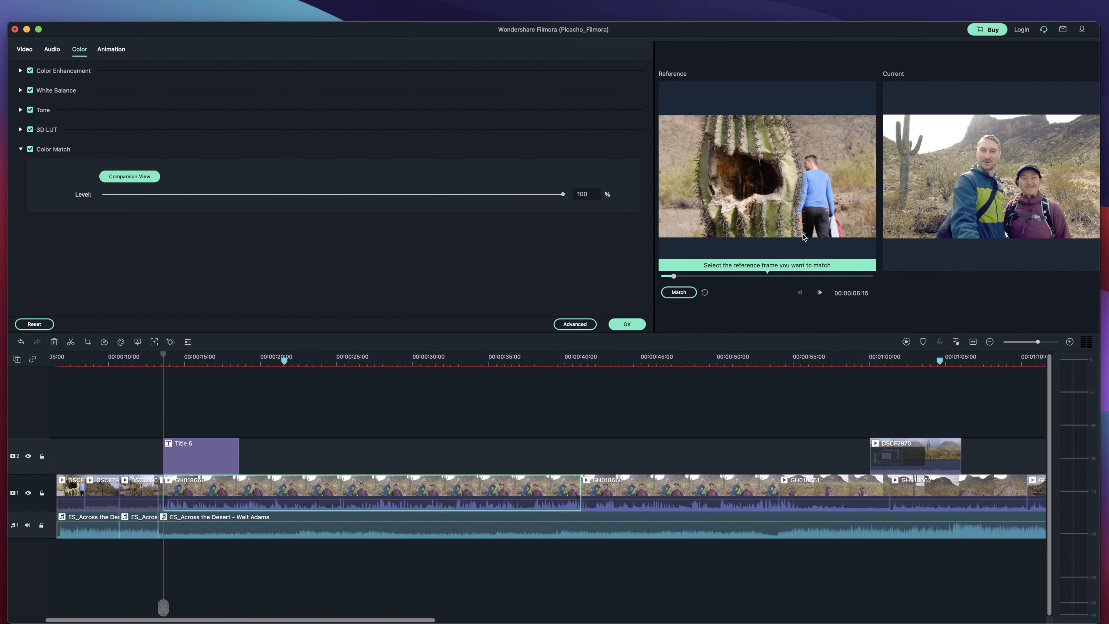
pyautogui.click(627, 324)
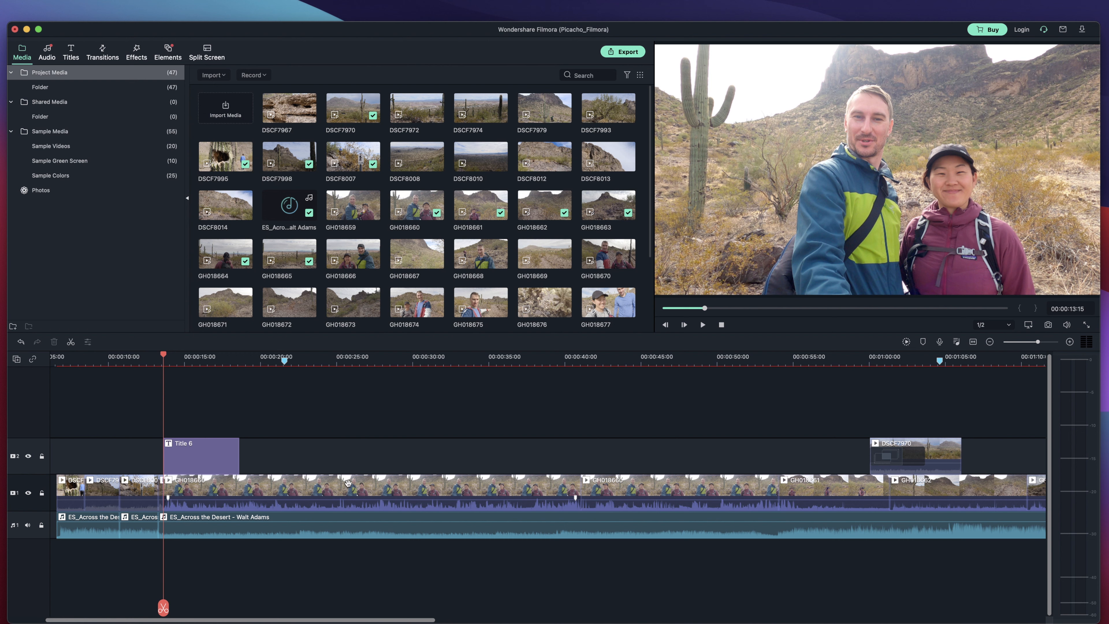
pyautogui.click(349, 483)
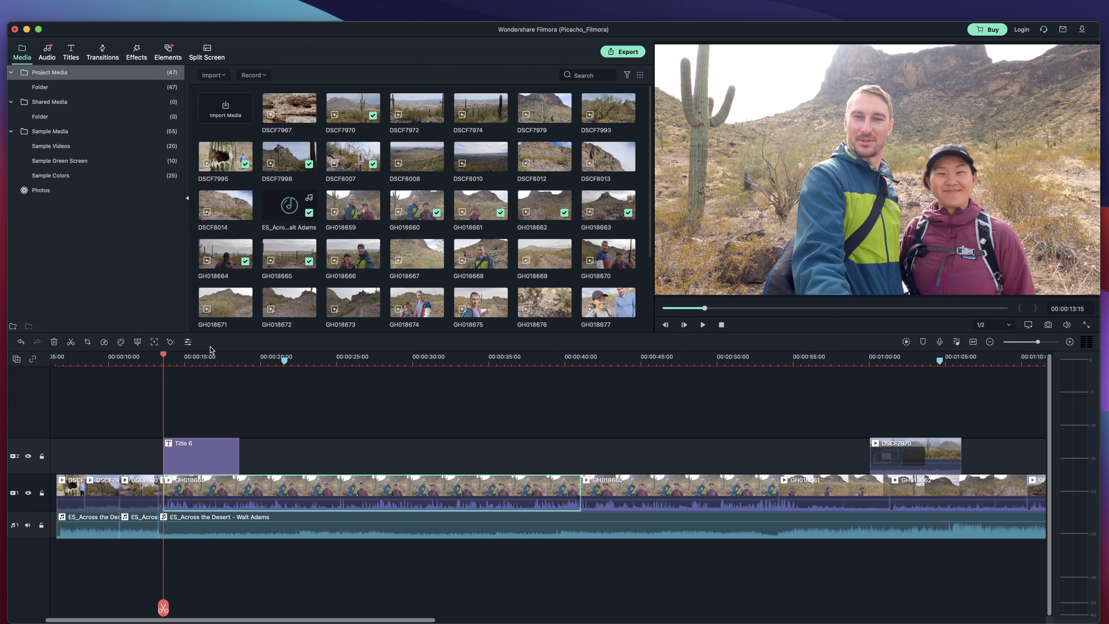
pyautogui.moveTo(163, 354); pyautogui.dragTo(624, 379)
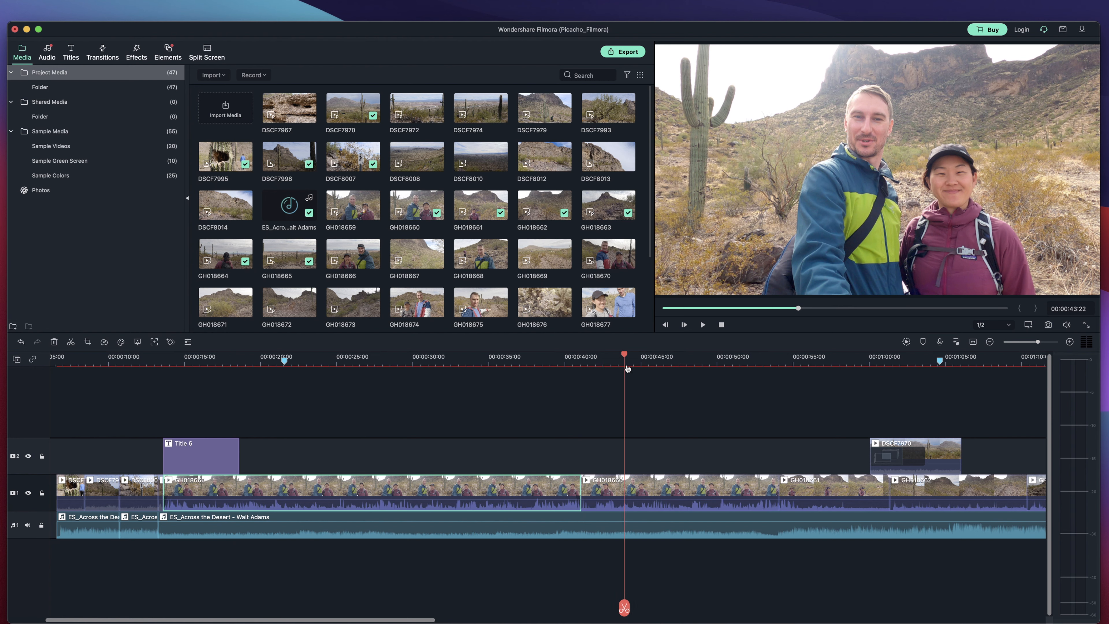
# Copy the first GoPro clip's effects and paste them onto the GoPro clip directly after it.
pyautogui.click(495, 489)
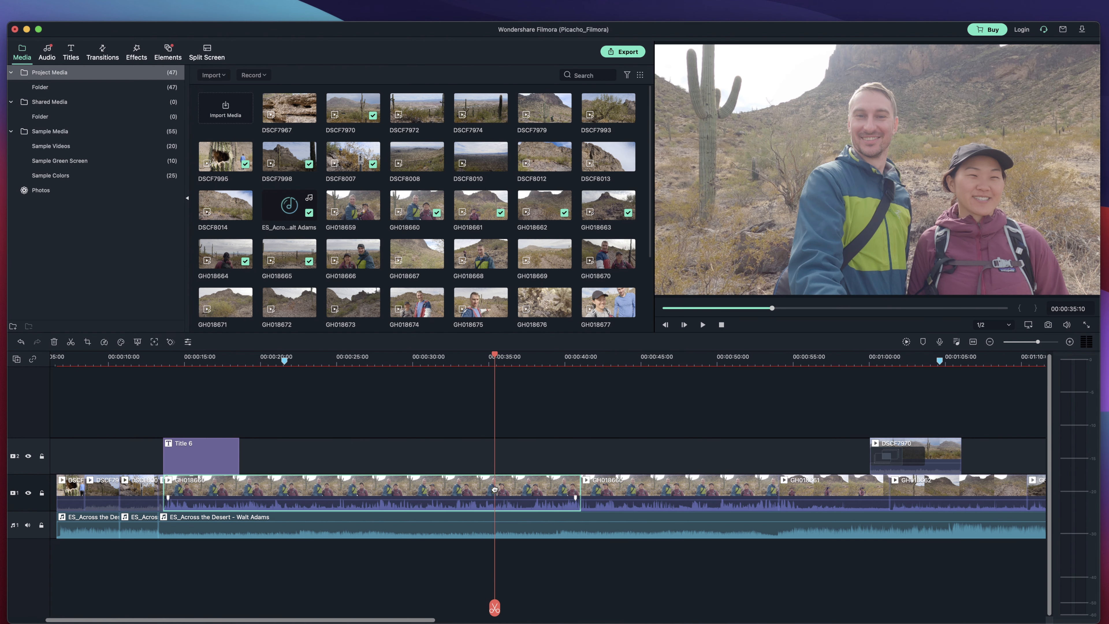
pyautogui.rightClick(495, 490)
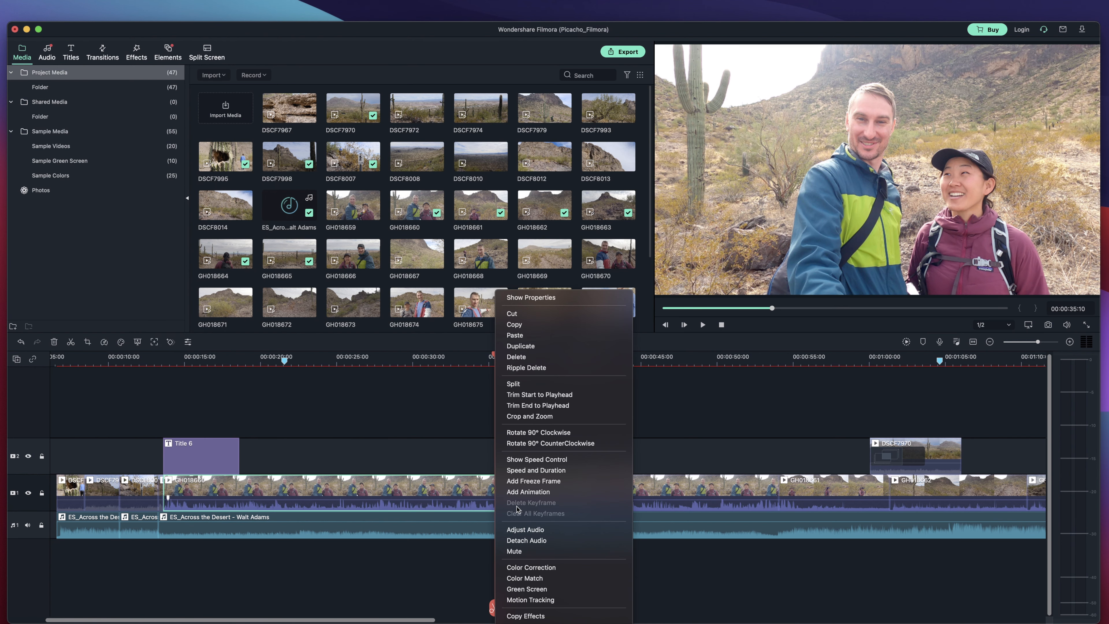
pyautogui.click(530, 617)
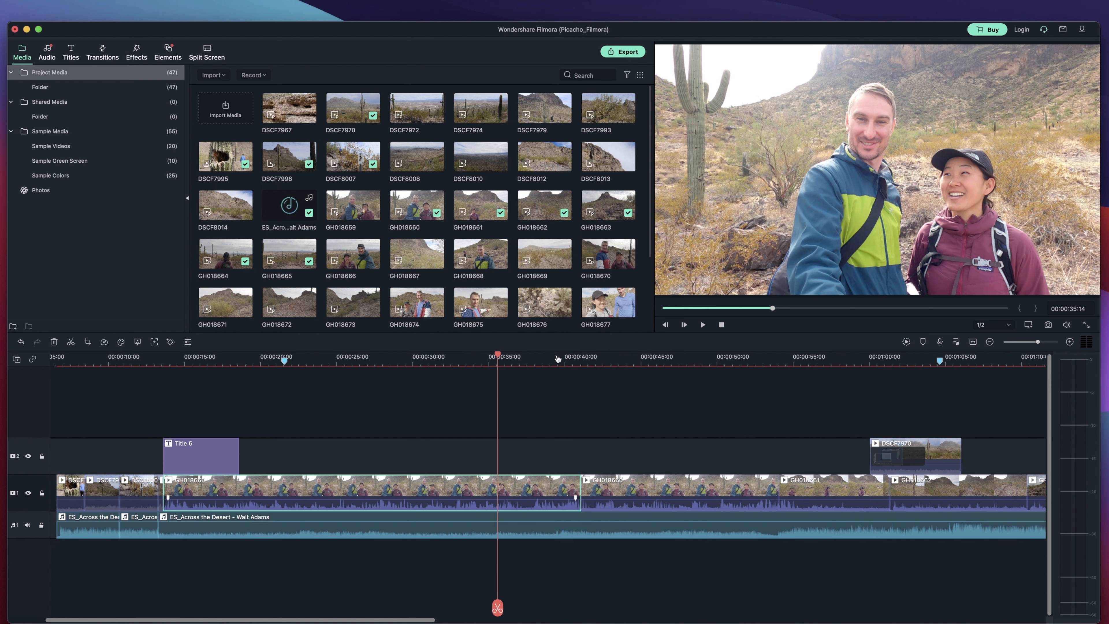
pyautogui.moveTo(496, 357); pyautogui.dragTo(611, 357)
pyautogui.click(638, 482)
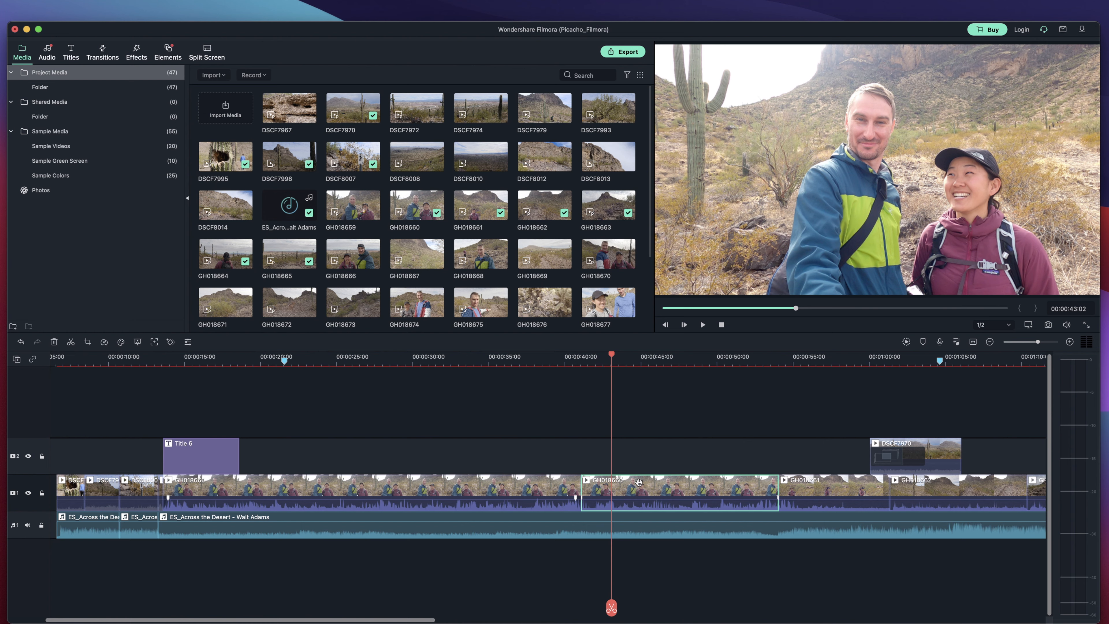
pyautogui.doubleClick(638, 482)
pyautogui.rightClick(640, 483)
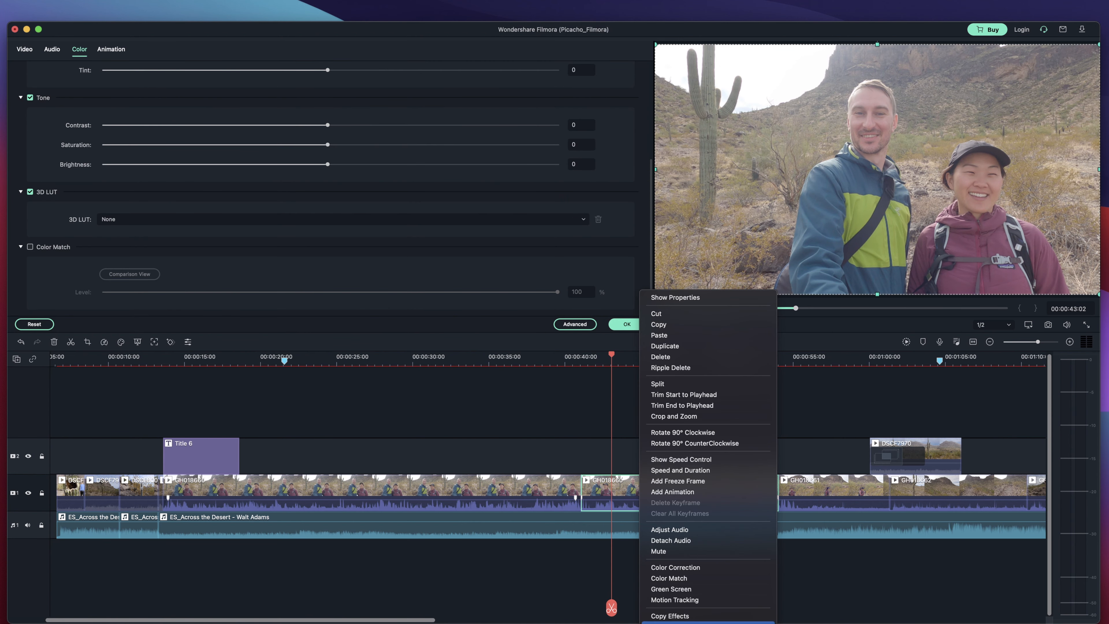
pyautogui.click(673, 623)
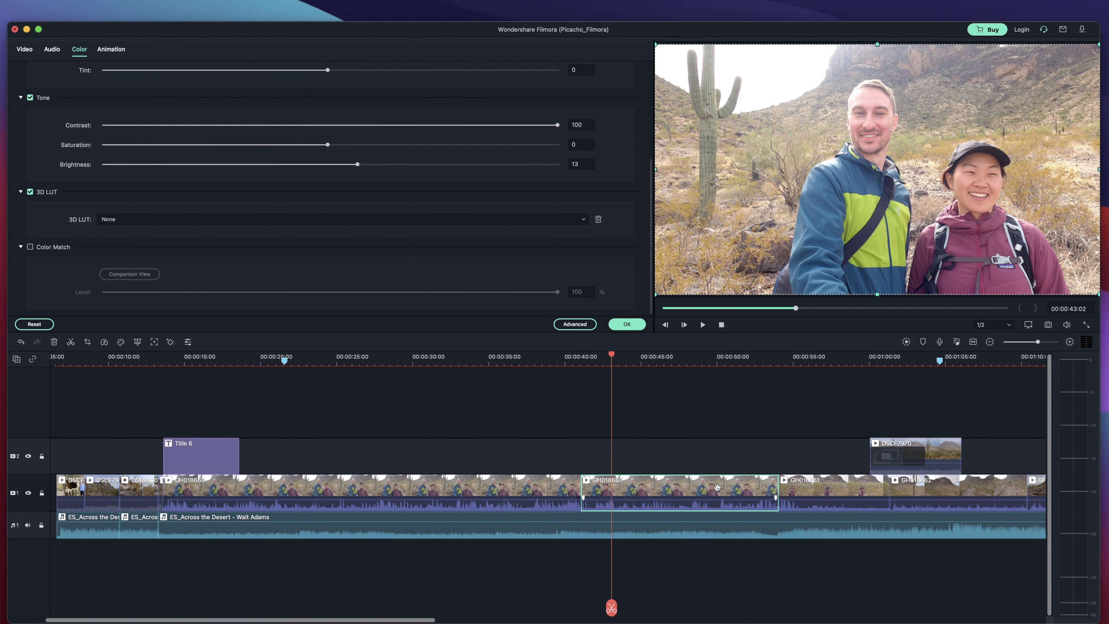
# Paste the copied effects onto the next two GoPro clips, GH018661 and GH018662, together.
pyautogui.click(808, 488)
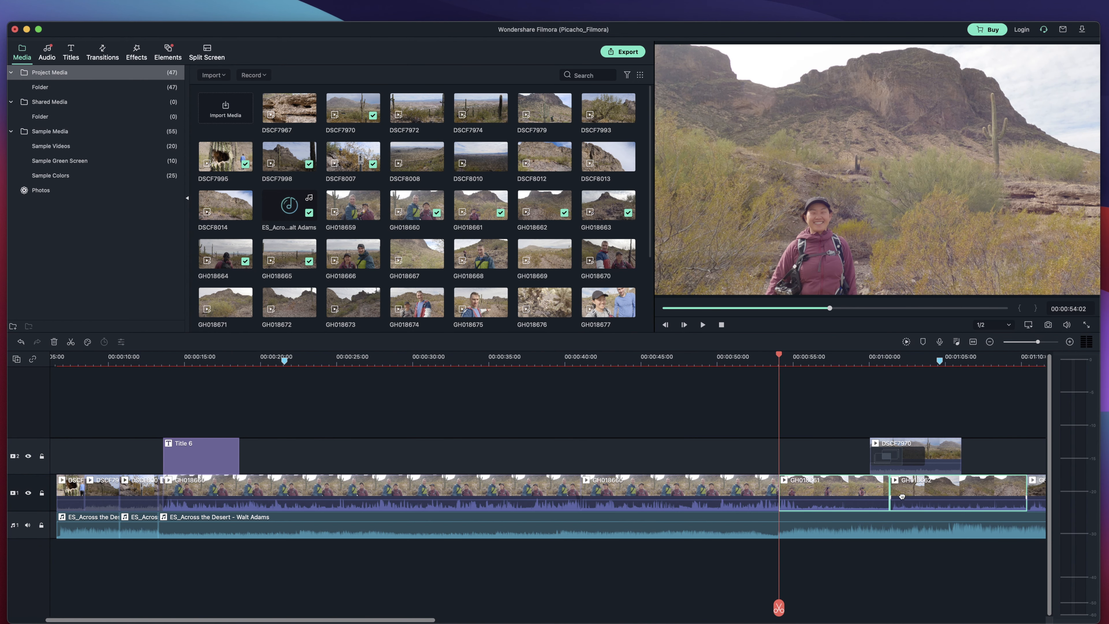
pyautogui.rightClick(841, 488)
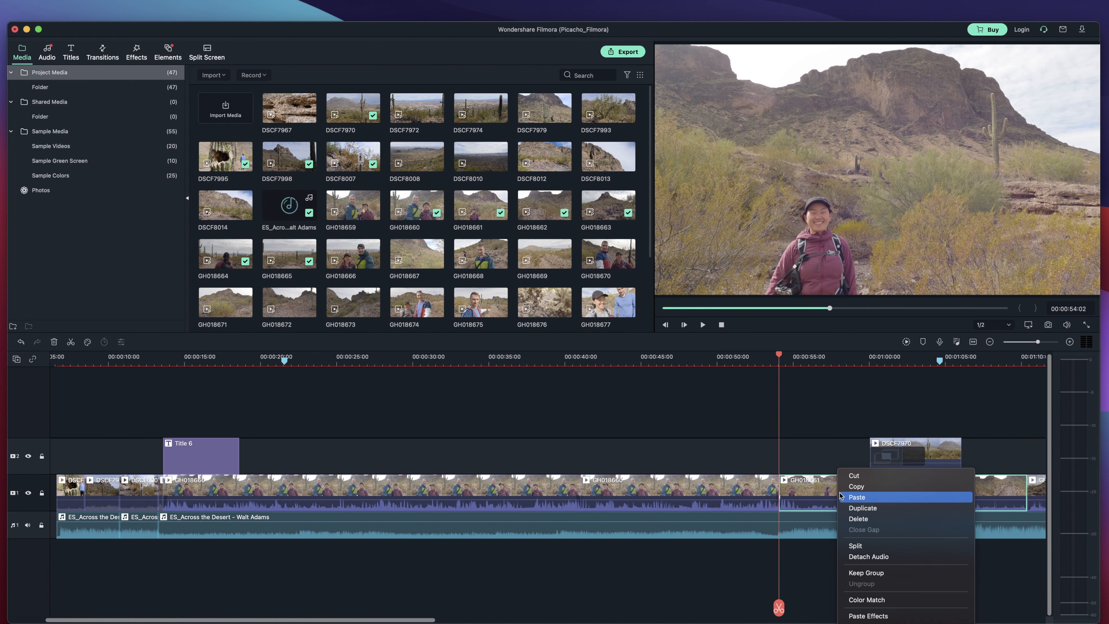
pyautogui.click(867, 616)
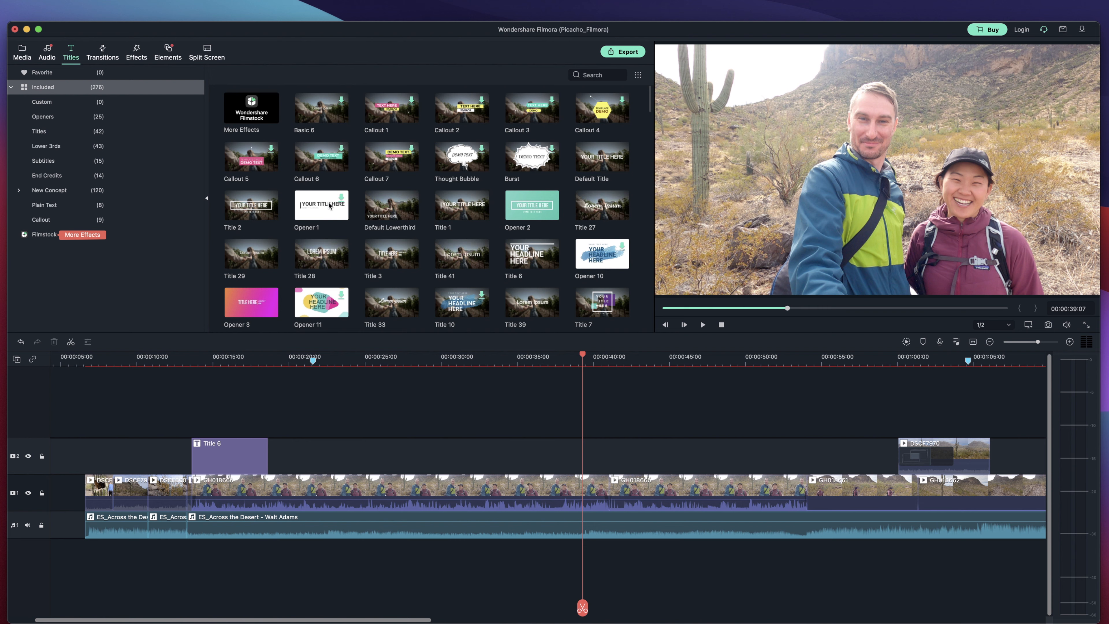
# Look through the available effects, elements and split screen layouts.
pyautogui.click(134, 50)
pyautogui.click(169, 52)
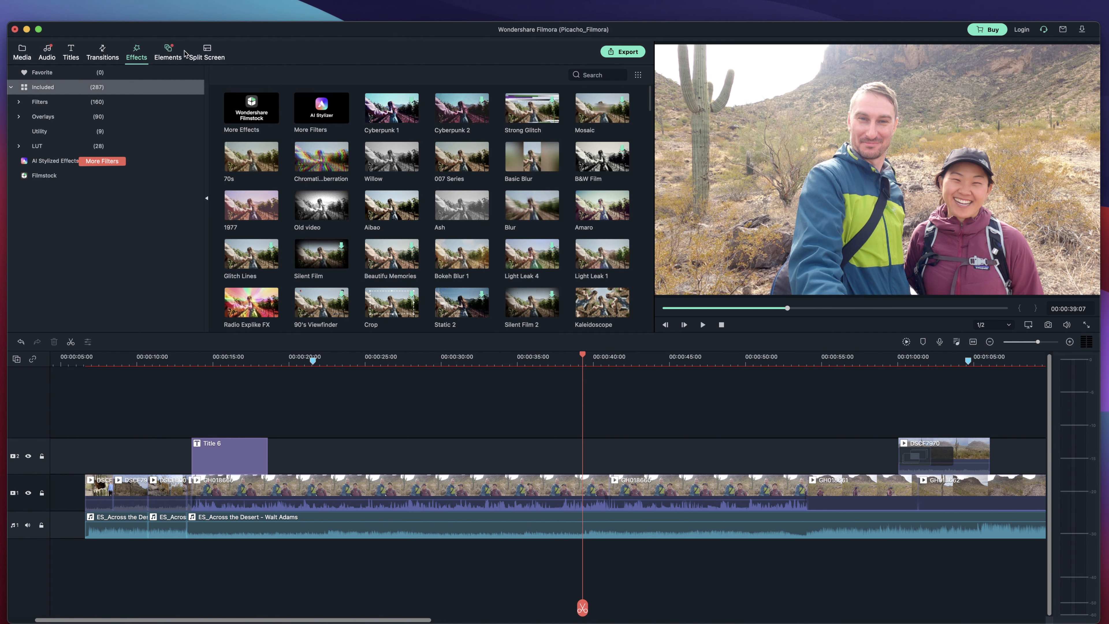
pyautogui.click(210, 54)
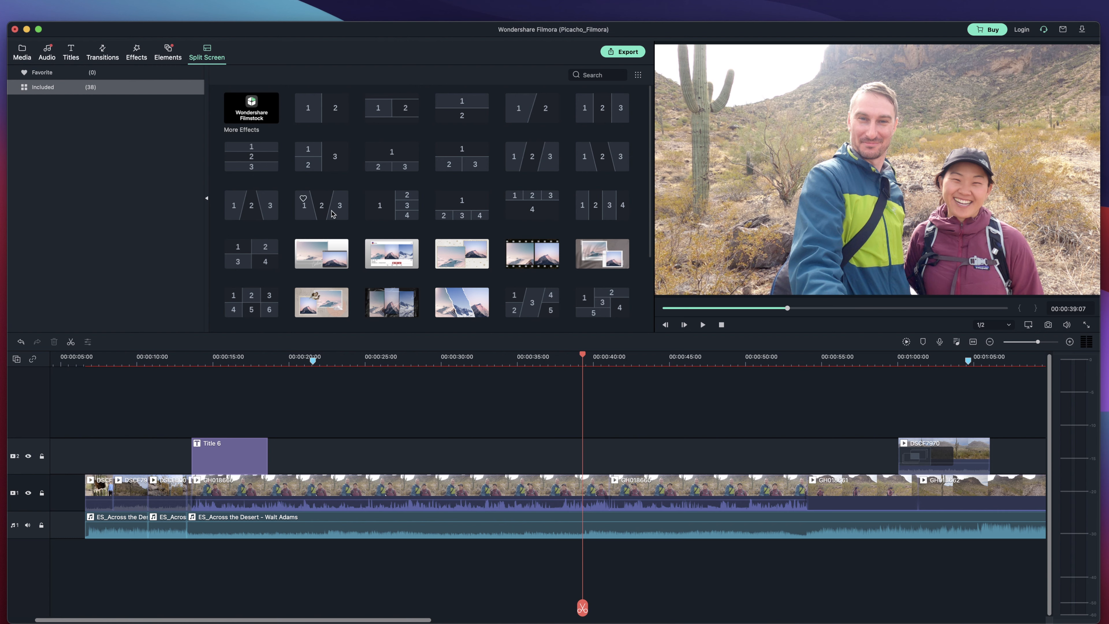
pyautogui.moveTo(333, 213); pyautogui.dragTo(481, 425)
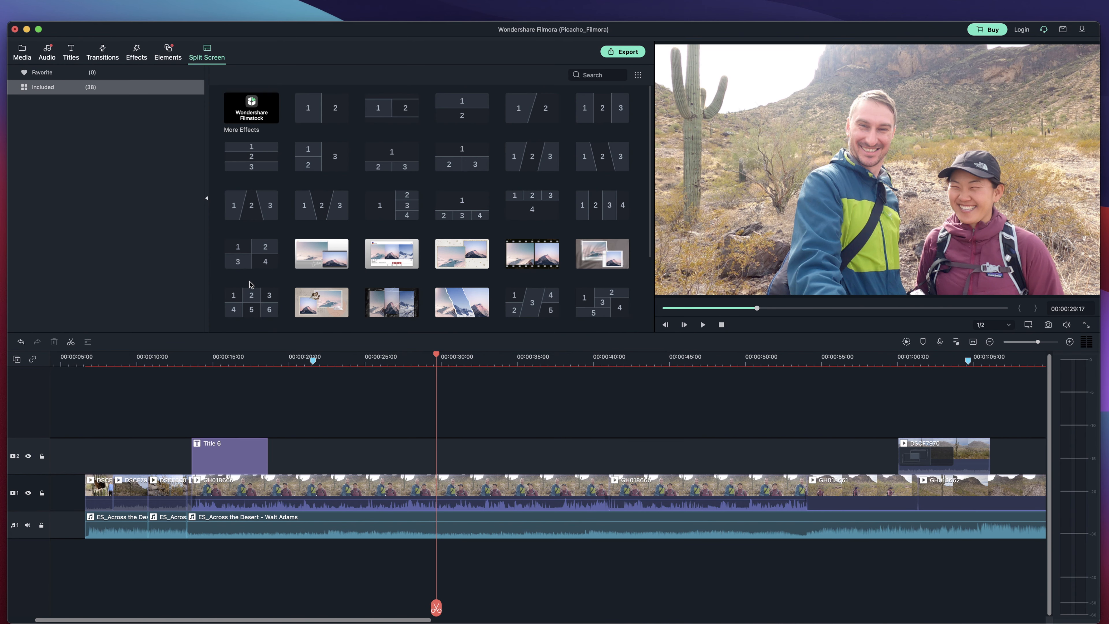
# Start a MOV export of the project and name the output file Picacho Peak_Sample.
pyautogui.click(631, 56)
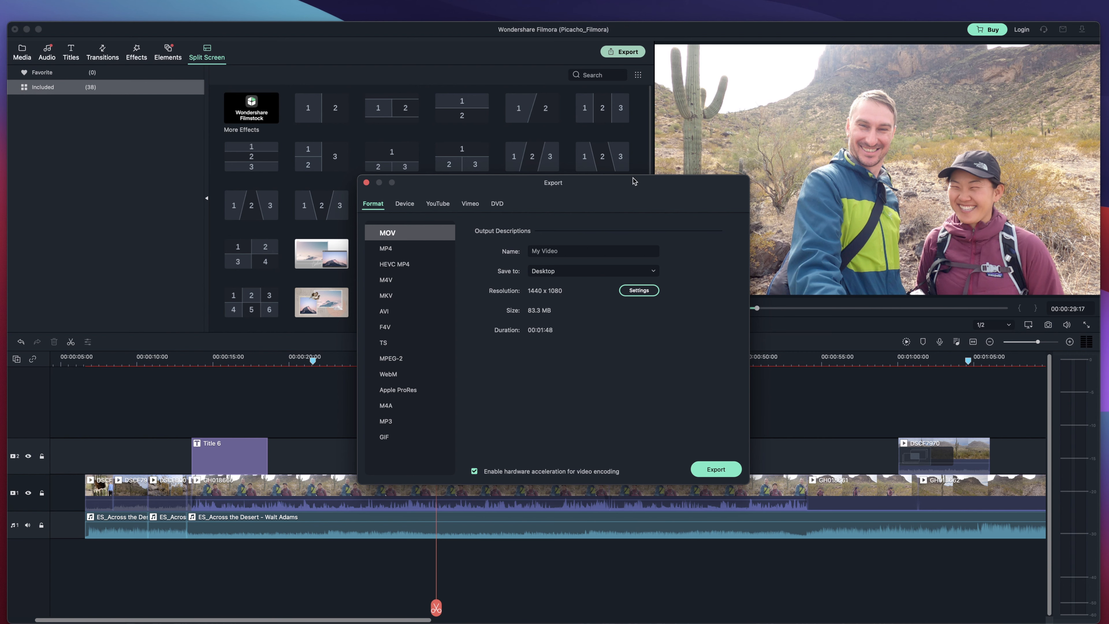
pyautogui.moveTo(636, 180); pyautogui.dragTo(620, 172)
pyautogui.moveTo(543, 182); pyautogui.dragTo(578, 198)
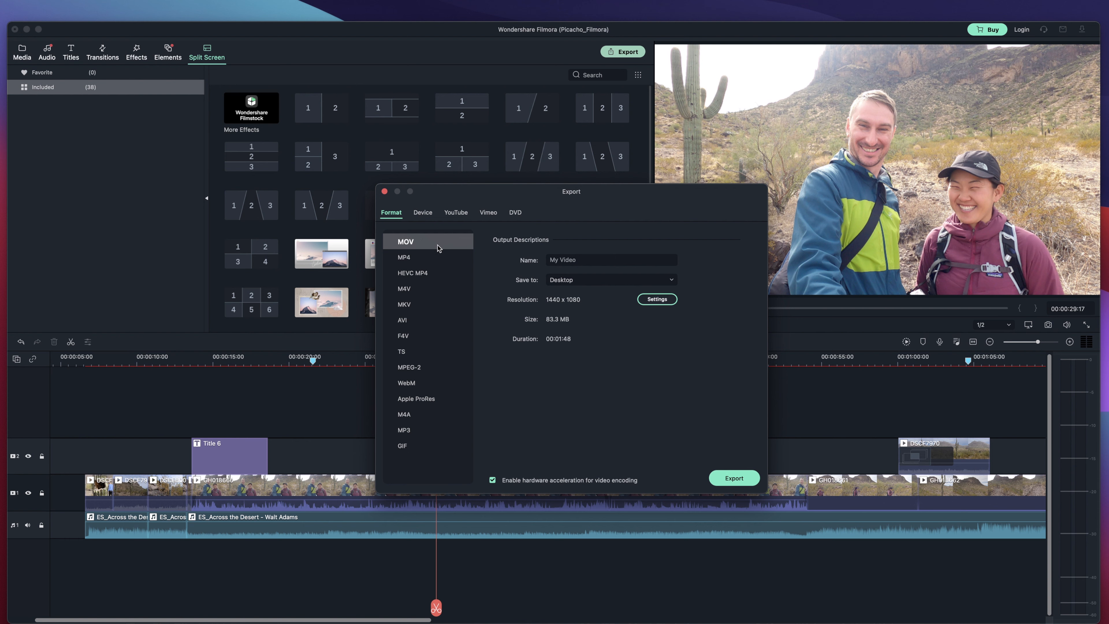
pyautogui.click(570, 259)
pyautogui.press('super+a')
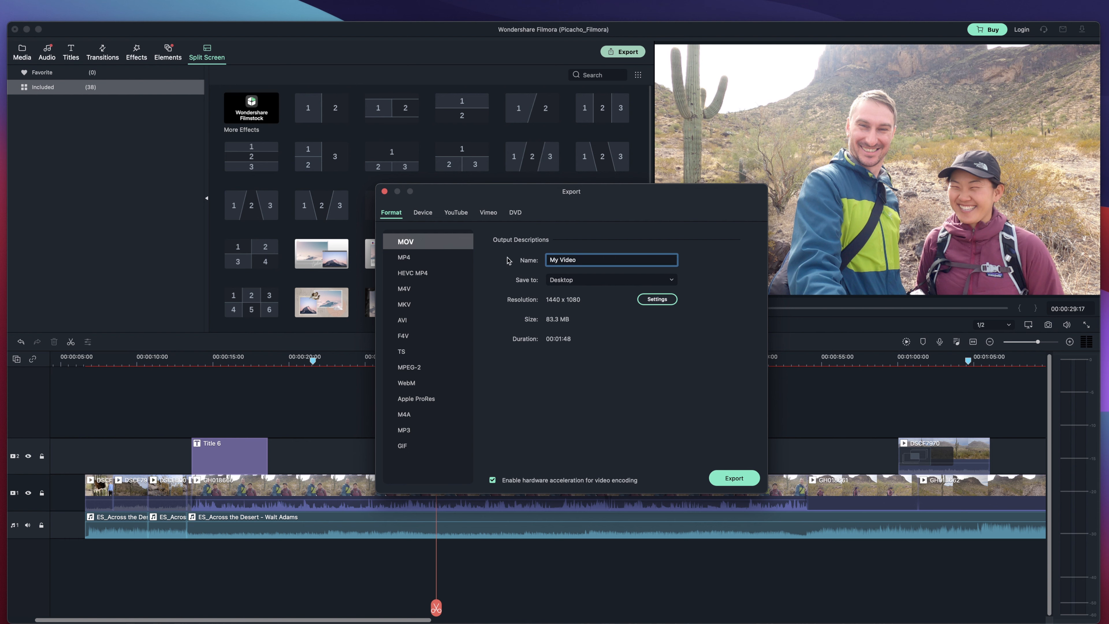
pyautogui.write('Picacho Peak_Sample')
# Keep Desktop as the save location and set the export to 3840 x 2160 at 24 fps with a 40000 kbps video bit rate.
pyautogui.click(659, 279)
pyautogui.click(659, 300)
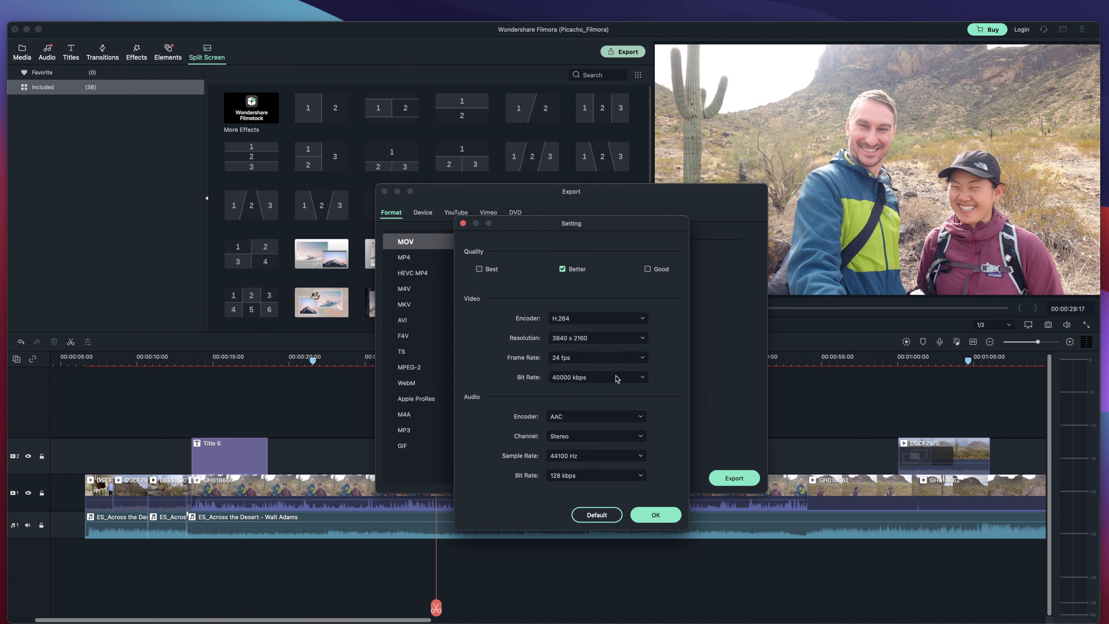
pyautogui.click(660, 521)
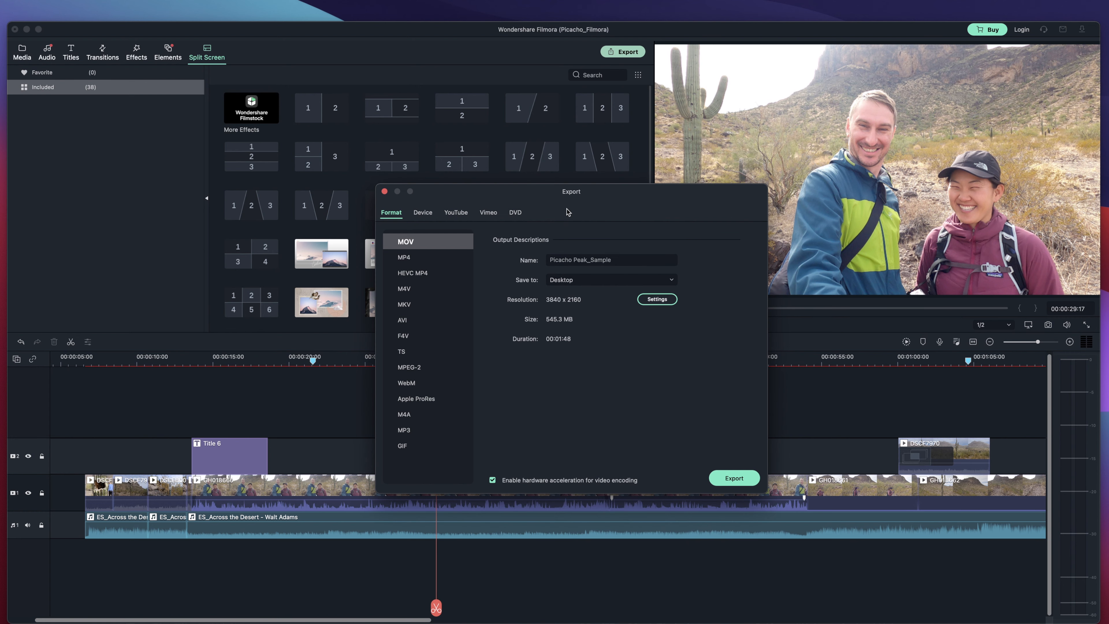